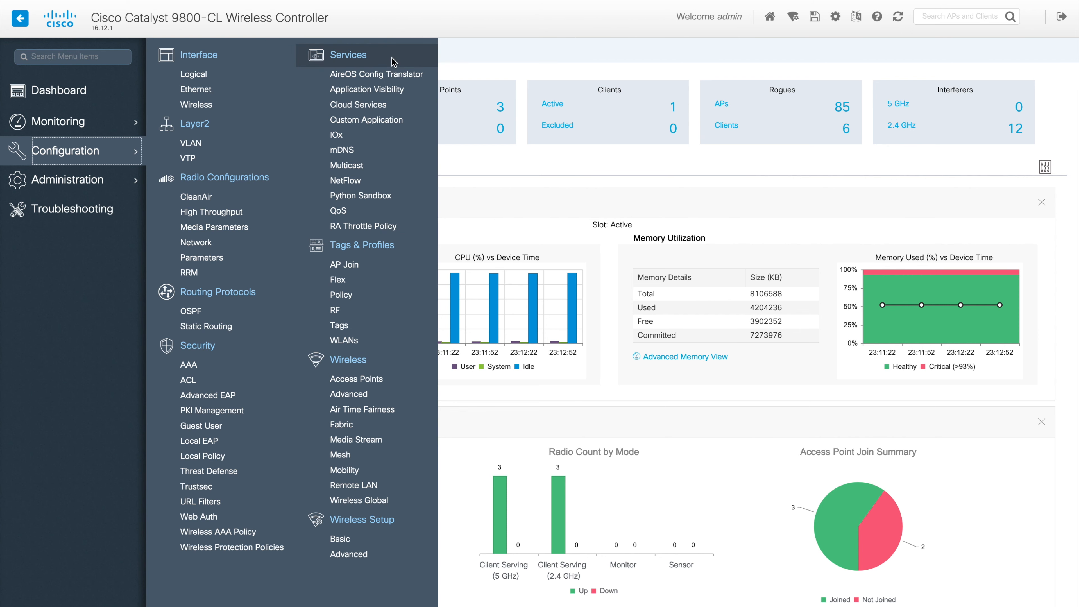
Step: Upload the vWLC-10NW-1 configuration file to the AireOS Config Translator for translation
{"action": "left_click", "coordinate": [374, 74]}
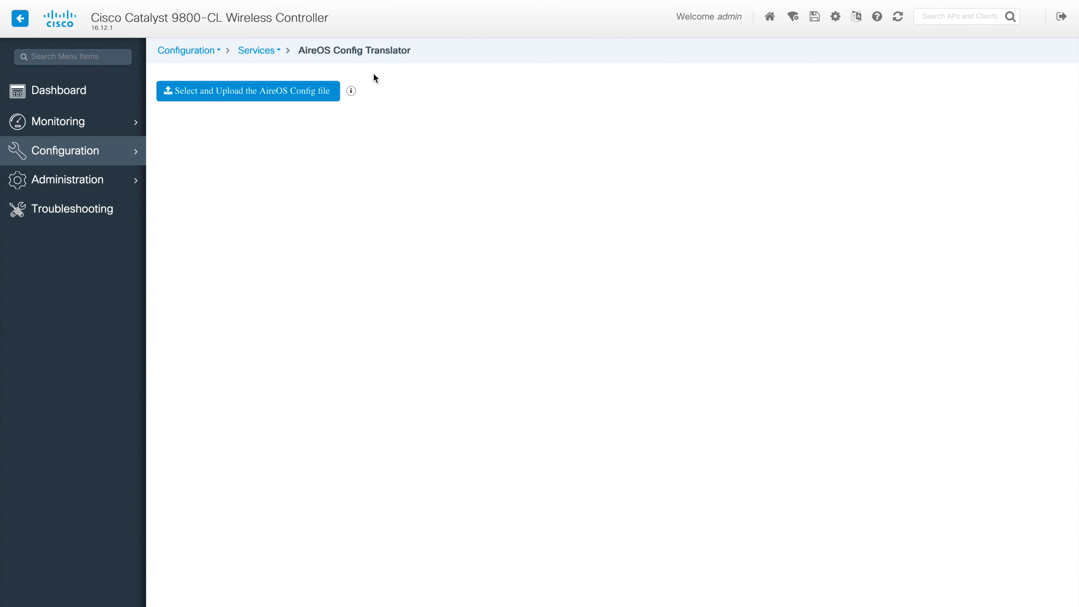
{"action": "left_click", "coordinate": [232, 94]}
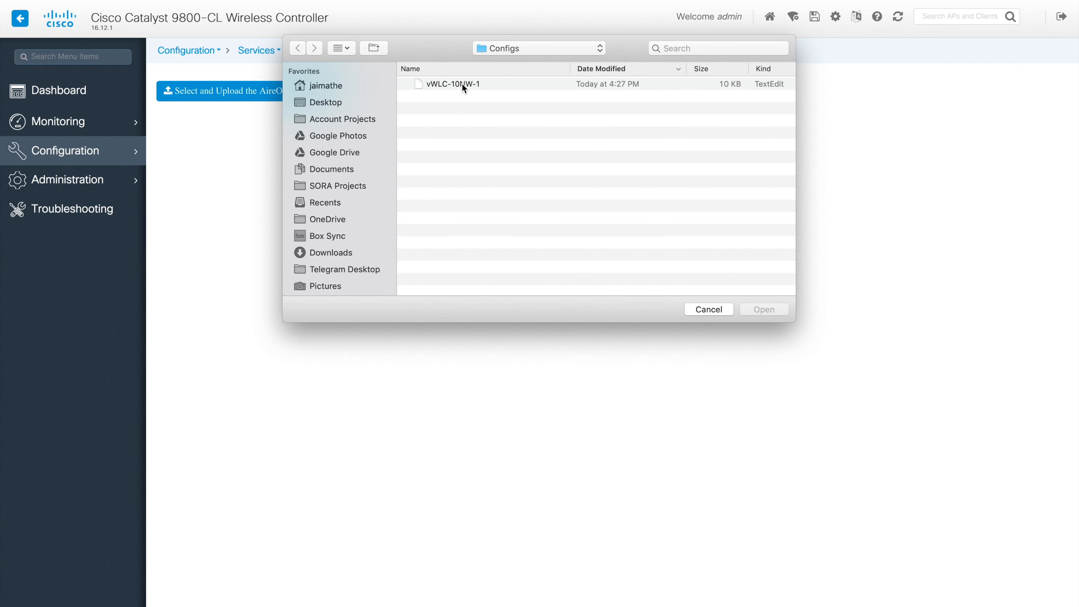
{"action": "left_click", "coordinate": [462, 84]}
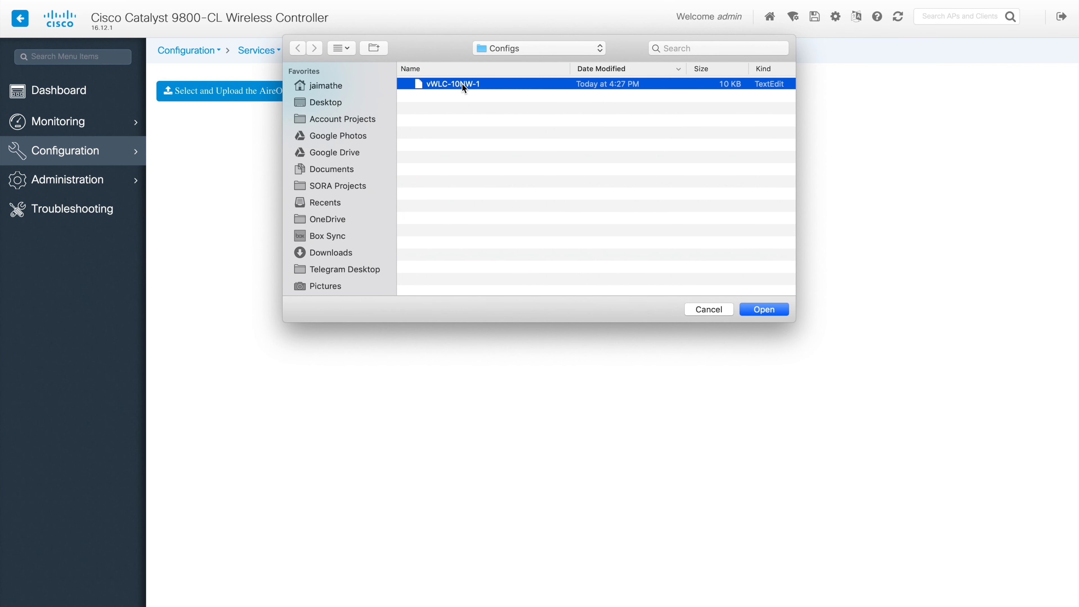
{"action": "left_click", "coordinate": [765, 310]}
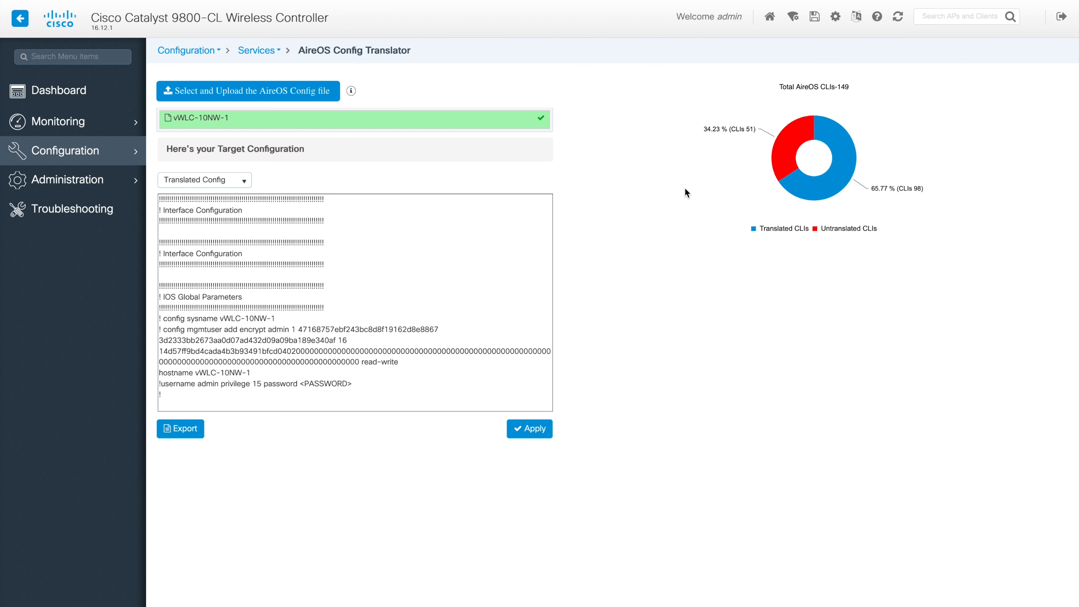
Step: Examine the chart of translated and untranslated CLIs and the Mobility Configuration section of the translated config
{"action": "mouse_move", "coordinate": [745, 129]}
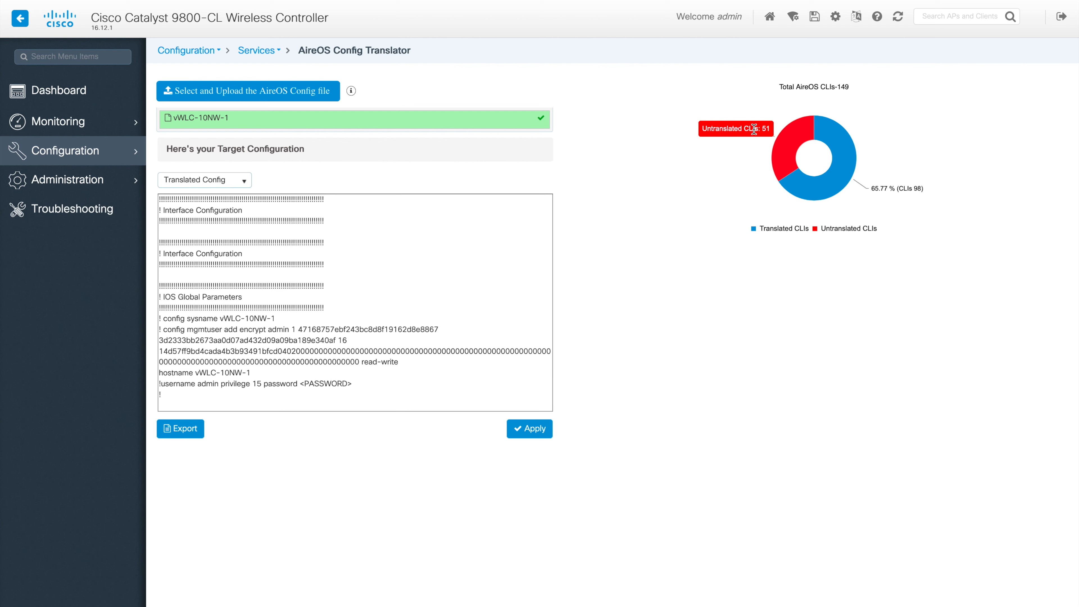
{"action": "mouse_move", "coordinate": [892, 174]}
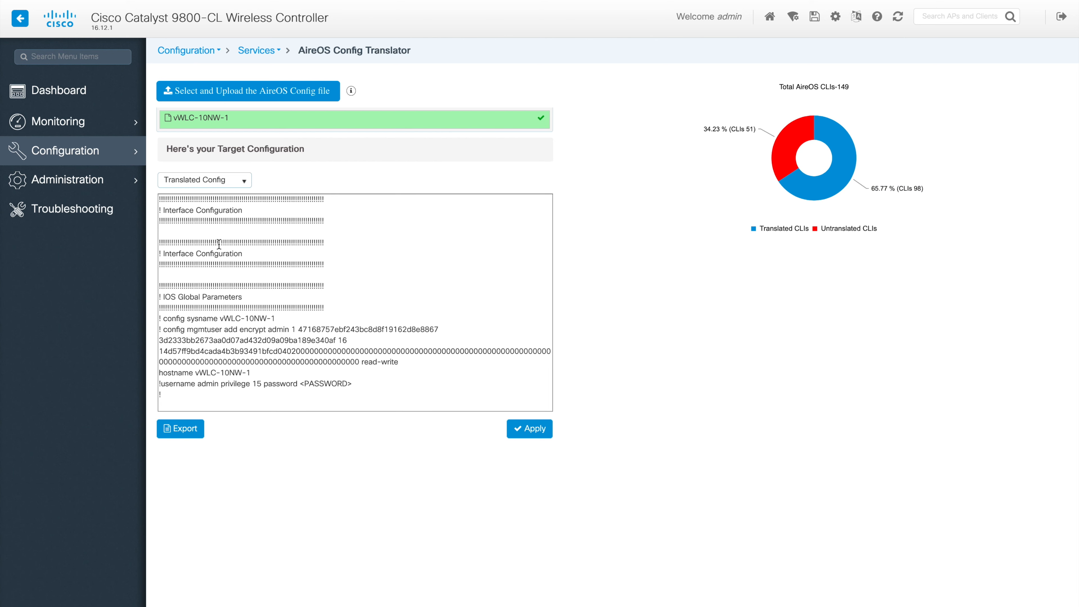
{"action": "scroll", "coordinate": [273, 296], "scroll_direction": "down", "scroll_amount": 10}
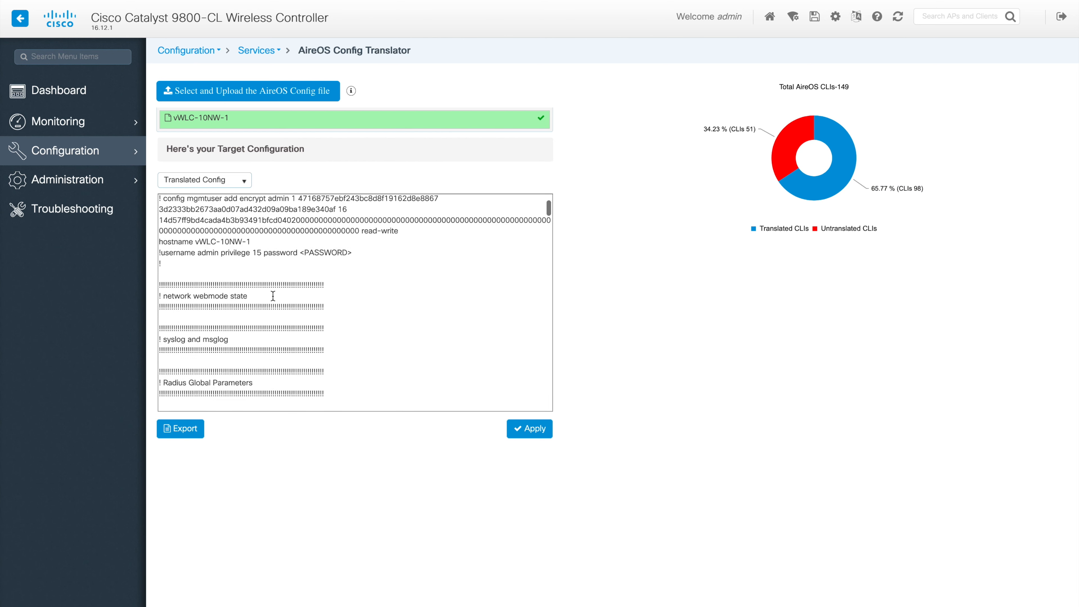
{"action": "scroll", "coordinate": [273, 296], "scroll_direction": "down", "scroll_amount": 10}
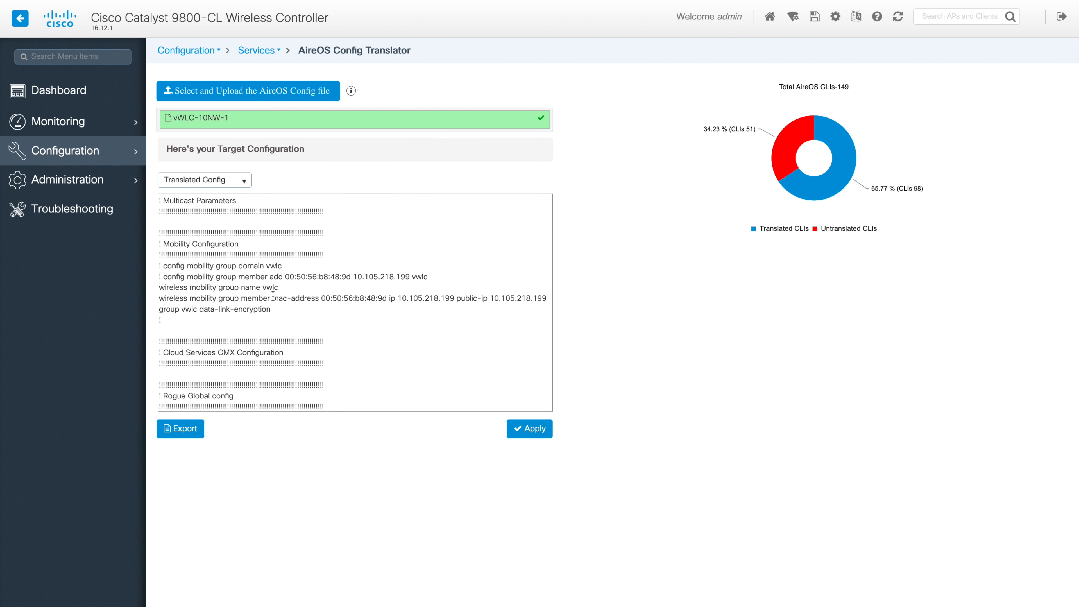
{"action": "scroll", "coordinate": [273, 296], "scroll_direction": "down", "scroll_amount": 2}
{"action": "left_click", "coordinate": [289, 281]}
{"action": "left_click_drag", "start_coordinate": [289, 281], "coordinate": [146, 231]}
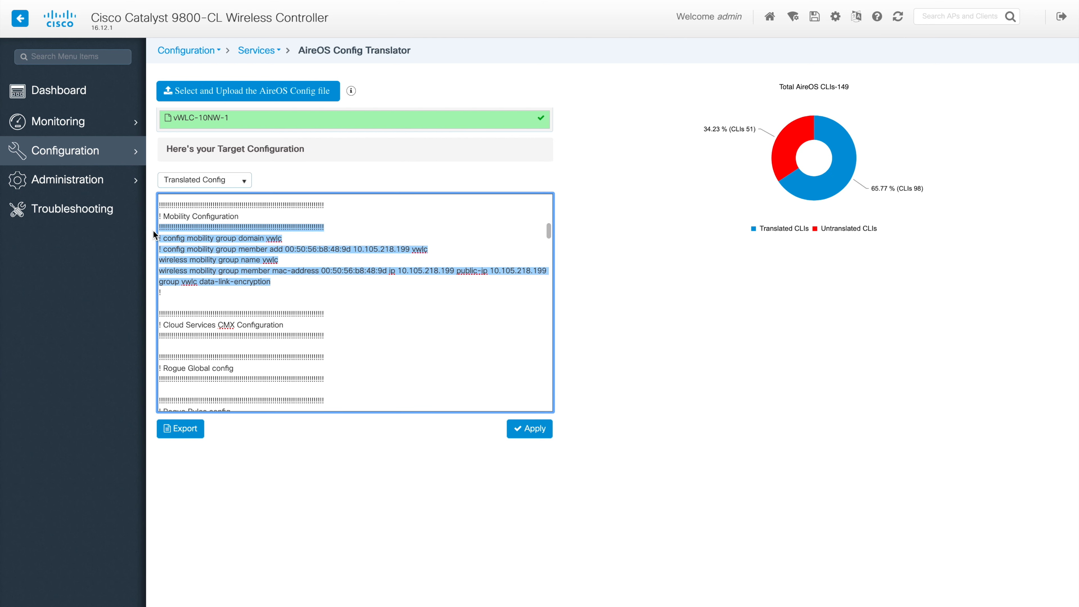
Step: Review the rest of the translated config, including the Wireless Global Parameters, Global Radio Parameters and AP profile settings
{"action": "scroll", "coordinate": [303, 278], "scroll_direction": "down", "scroll_amount": 12}
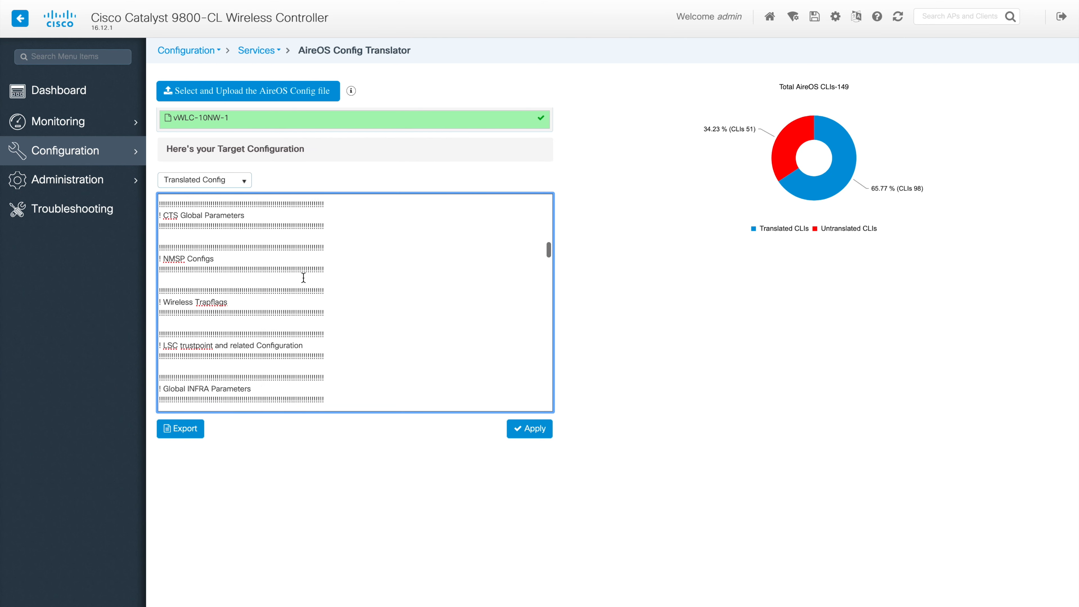
{"action": "scroll", "coordinate": [303, 277], "scroll_direction": "down", "scroll_amount": 2}
{"action": "scroll", "coordinate": [303, 278], "scroll_direction": "up", "scroll_amount": 1}
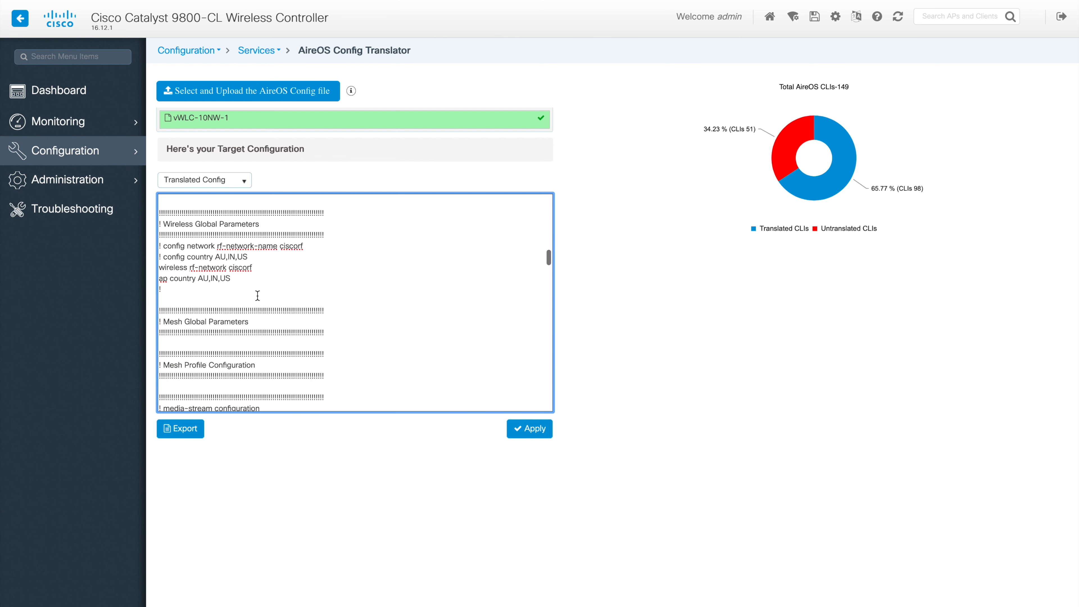
{"action": "left_click_drag", "start_coordinate": [257, 295], "coordinate": [149, 234]}
{"action": "scroll", "coordinate": [407, 312], "scroll_direction": "down", "scroll_amount": 15}
{"action": "scroll", "coordinate": [407, 312], "scroll_direction": "up", "scroll_amount": 5}
{"action": "scroll", "coordinate": [407, 312], "scroll_direction": "down", "scroll_amount": 1}
{"action": "scroll", "coordinate": [406, 311], "scroll_direction": "down", "scroll_amount": 3}
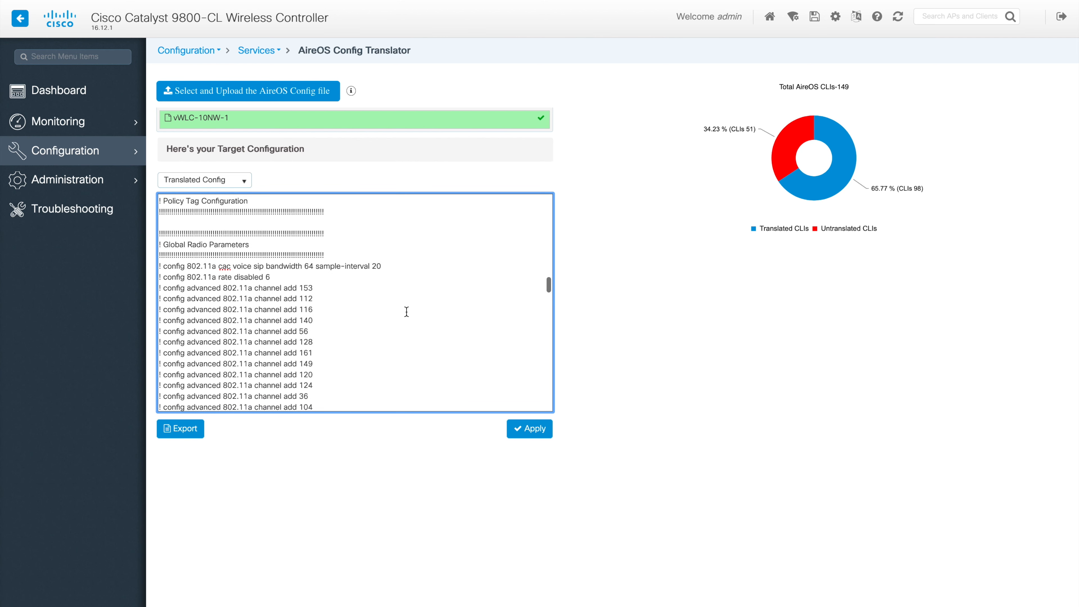
{"action": "left_click_drag", "start_coordinate": [211, 266], "coordinate": [352, 368]}
{"action": "scroll", "coordinate": [352, 368], "scroll_direction": "down", "scroll_amount": 10}
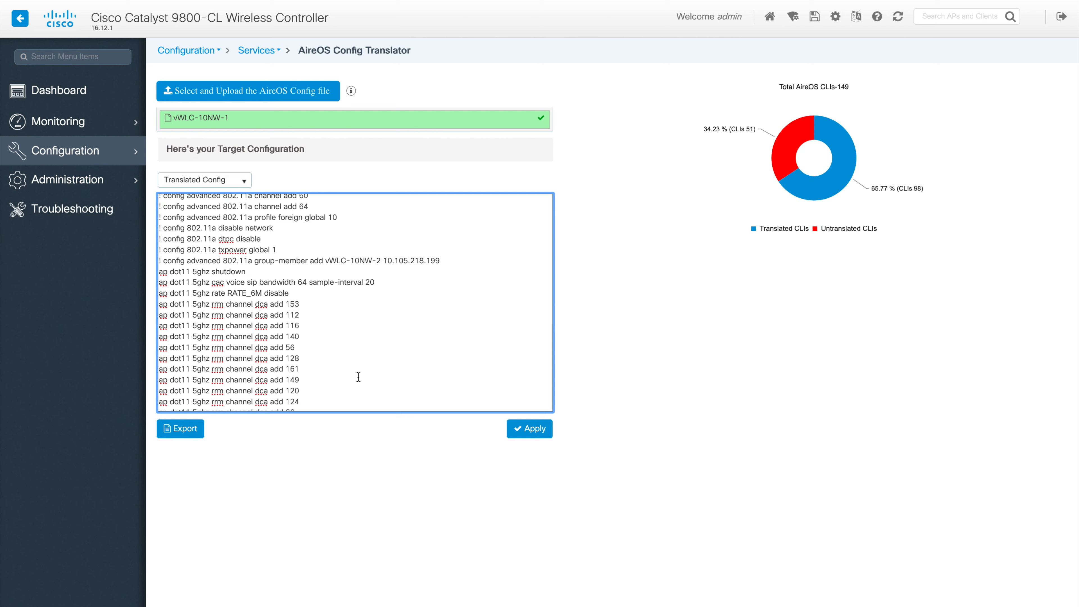
{"action": "scroll", "coordinate": [360, 325], "scroll_direction": "down", "scroll_amount": 15}
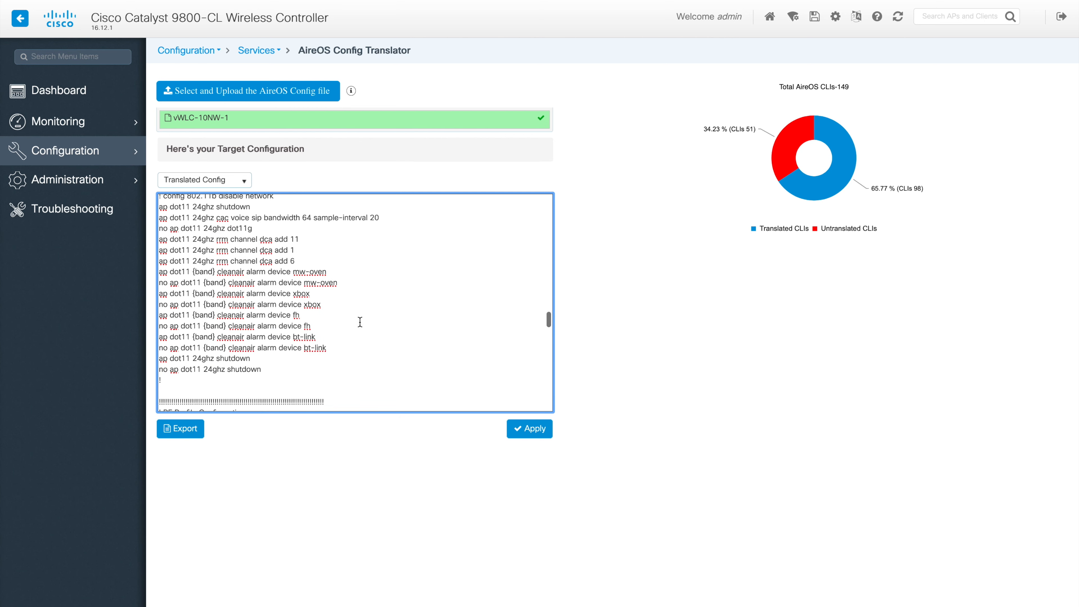
{"action": "scroll", "coordinate": [360, 322], "scroll_direction": "down", "scroll_amount": 10}
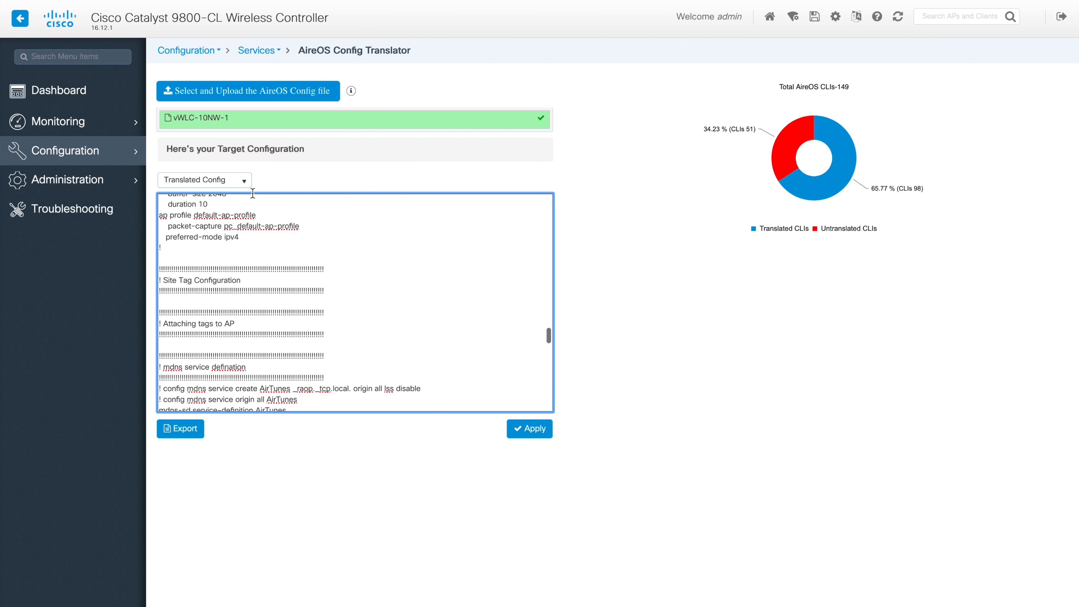
Step: Switch the target configuration to the Unsupported commands and look through them
{"action": "left_click", "coordinate": [247, 184]}
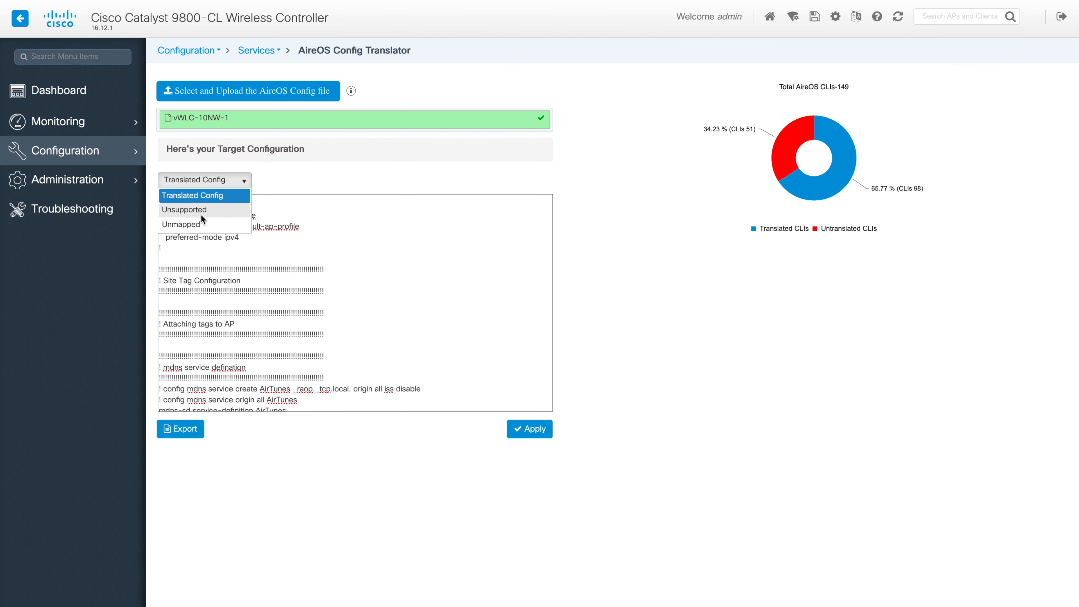
{"action": "left_click", "coordinate": [204, 211]}
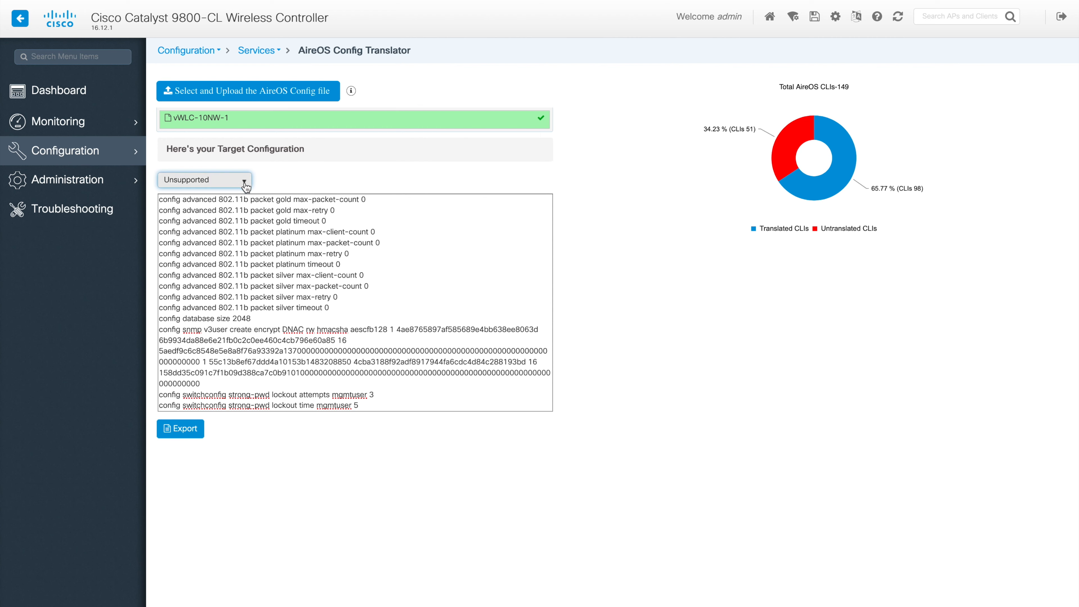
{"action": "scroll", "coordinate": [324, 318], "scroll_direction": "down", "scroll_amount": 1}
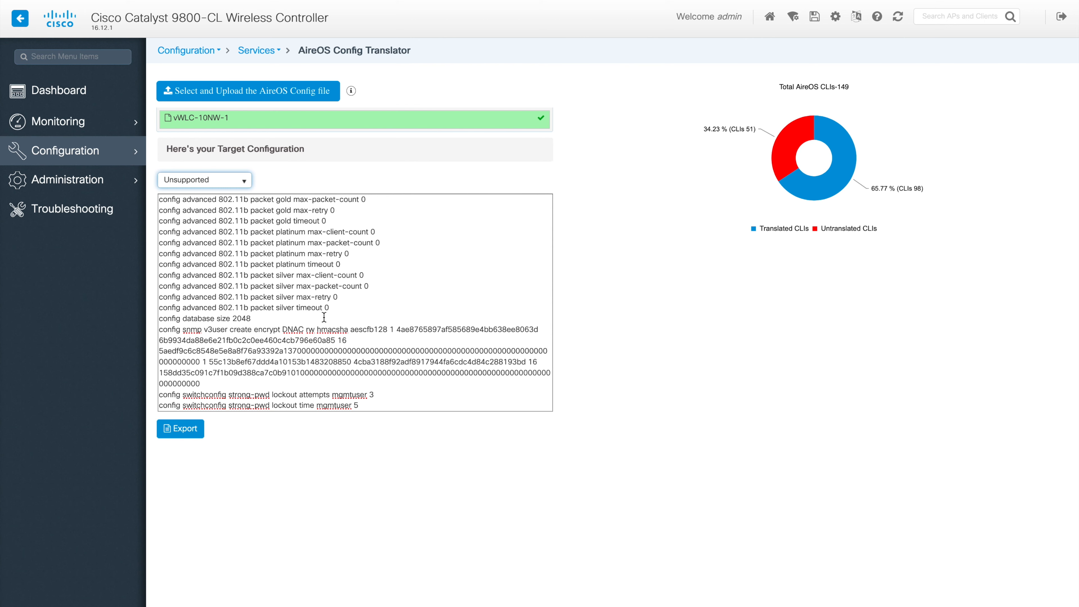
{"action": "scroll", "coordinate": [324, 318], "scroll_direction": "up", "scroll_amount": 5}
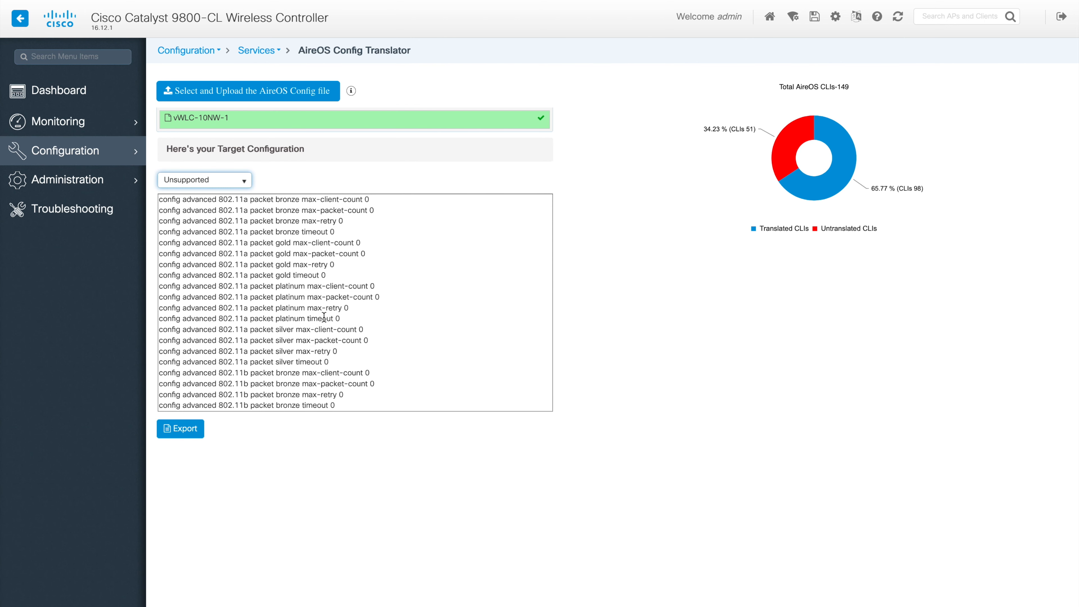
Step: Switch the target configuration to the Unmapped commands and examine them, including the management user line
{"action": "left_click", "coordinate": [243, 179]}
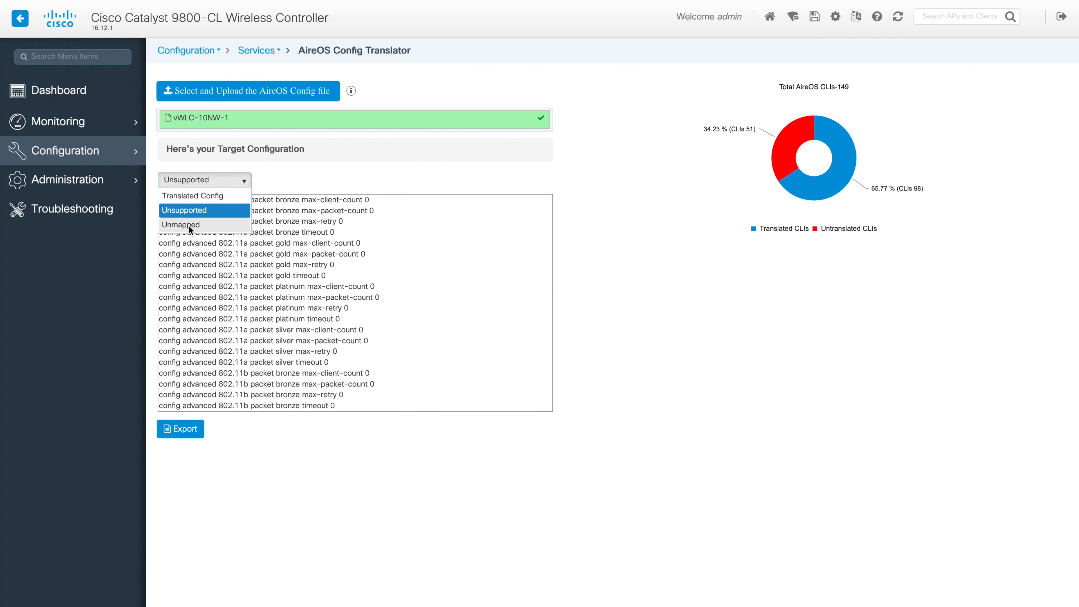
{"action": "left_click", "coordinate": [188, 224]}
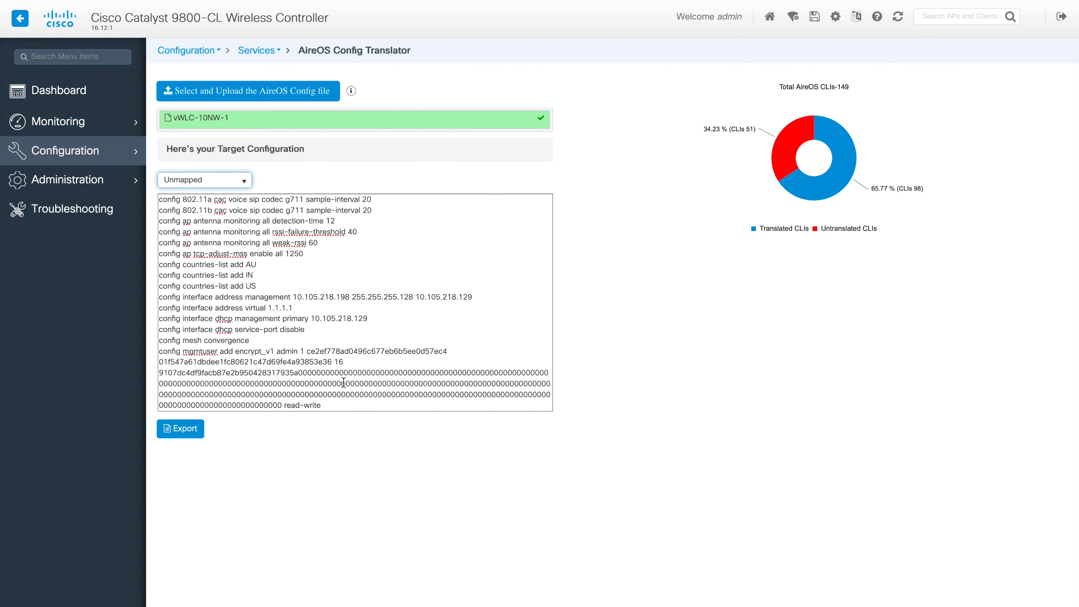
{"action": "scroll", "coordinate": [344, 382], "scroll_direction": "down", "scroll_amount": 1}
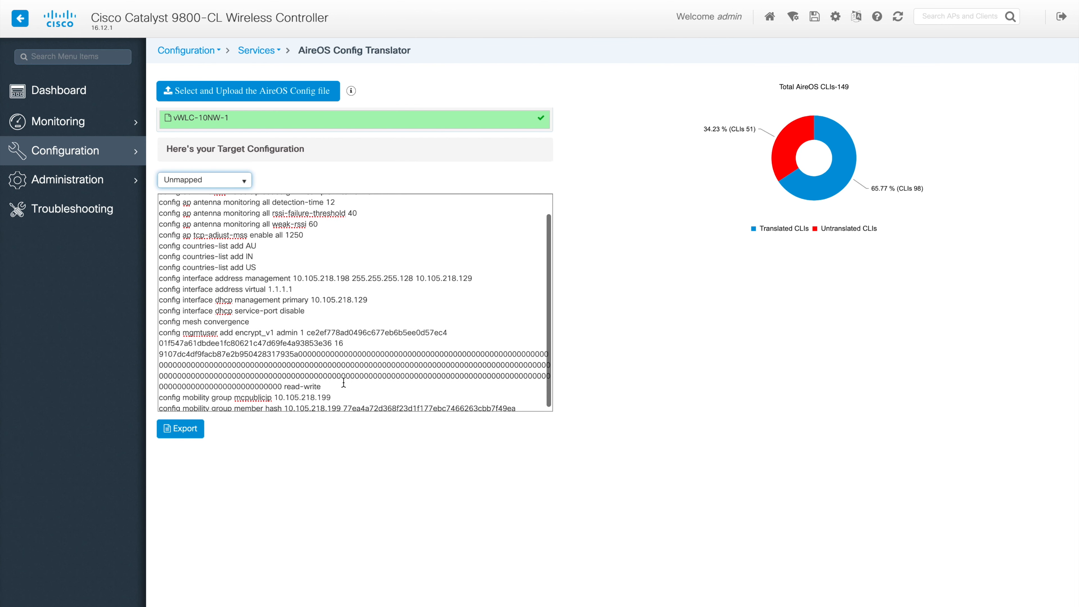
{"action": "scroll", "coordinate": [344, 383], "scroll_direction": "down", "scroll_amount": 1}
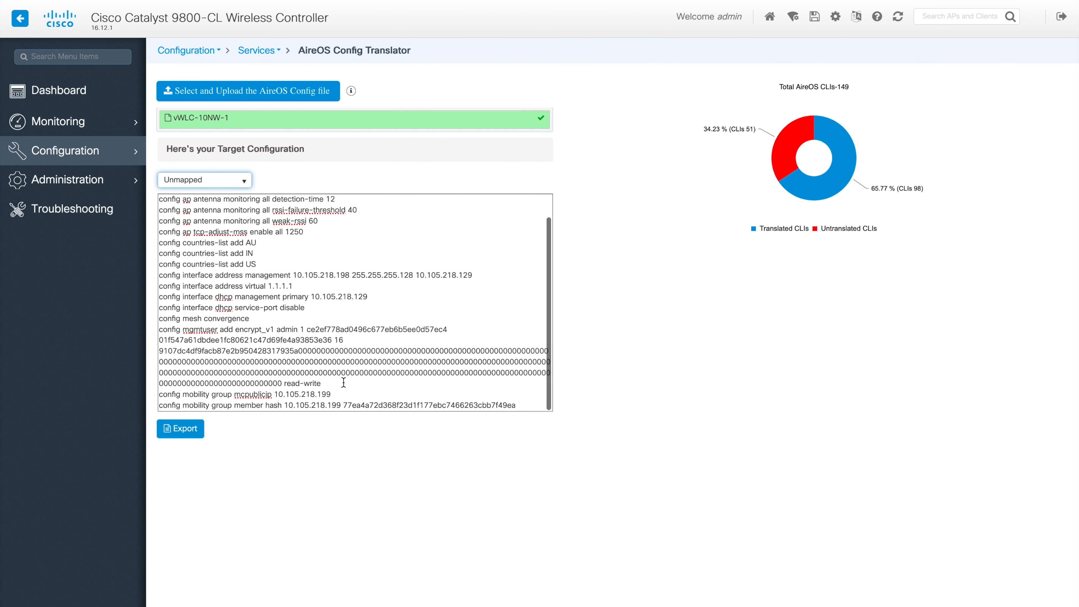
{"action": "triple_click", "coordinate": [356, 329]}
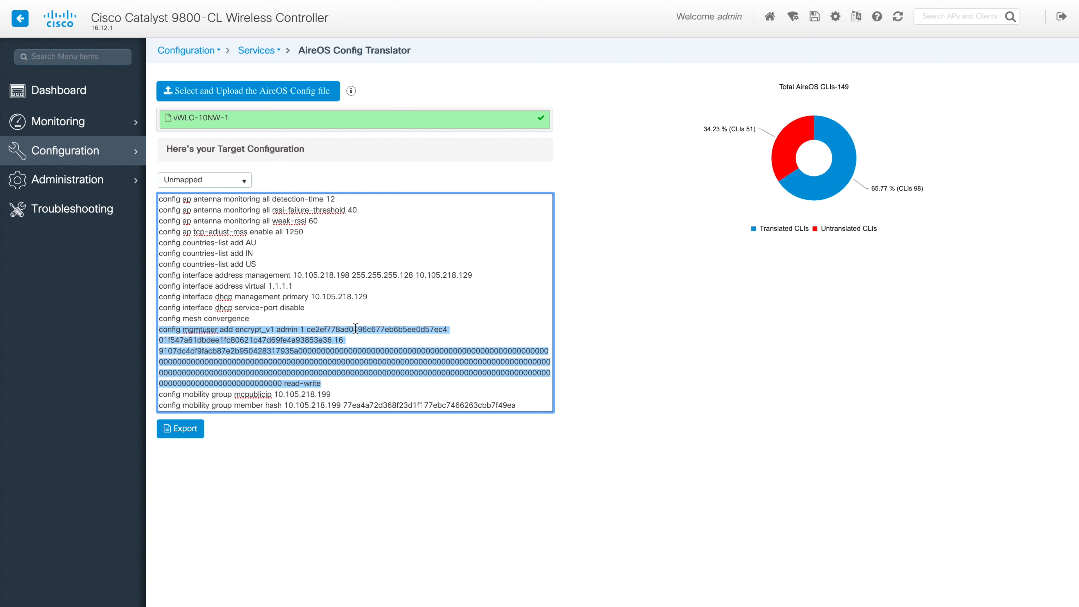
{"action": "left_click", "coordinate": [355, 329]}
{"action": "scroll", "coordinate": [356, 329], "scroll_direction": "up", "scroll_amount": 1}
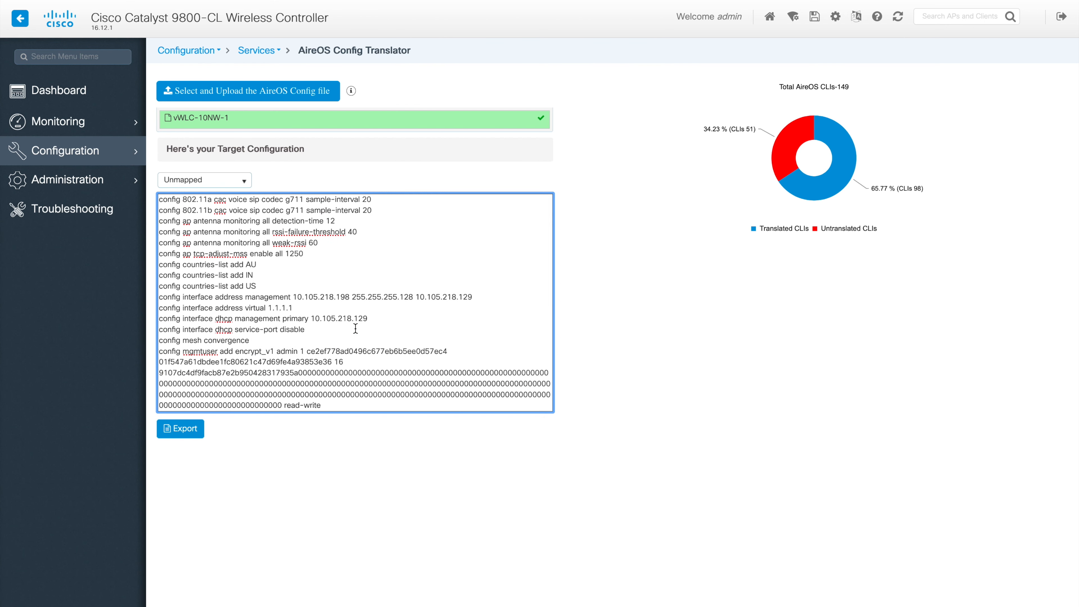
Step: Export the configuration as ewlcConfig.txt, open it in TextEdit and read through its sections
{"action": "left_click", "coordinate": [183, 434]}
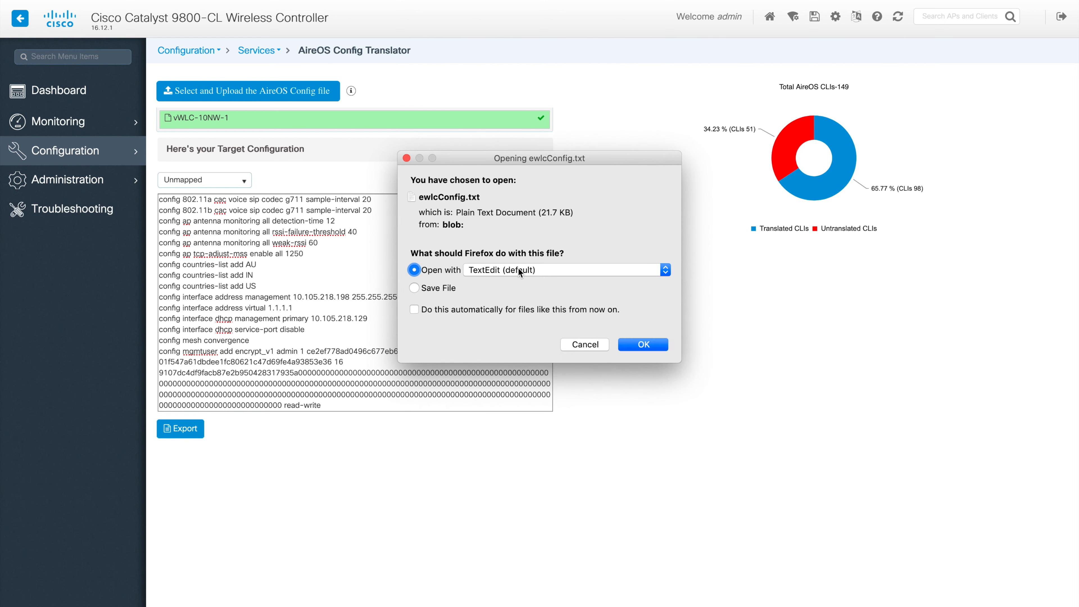
{"action": "left_click", "coordinate": [644, 344]}
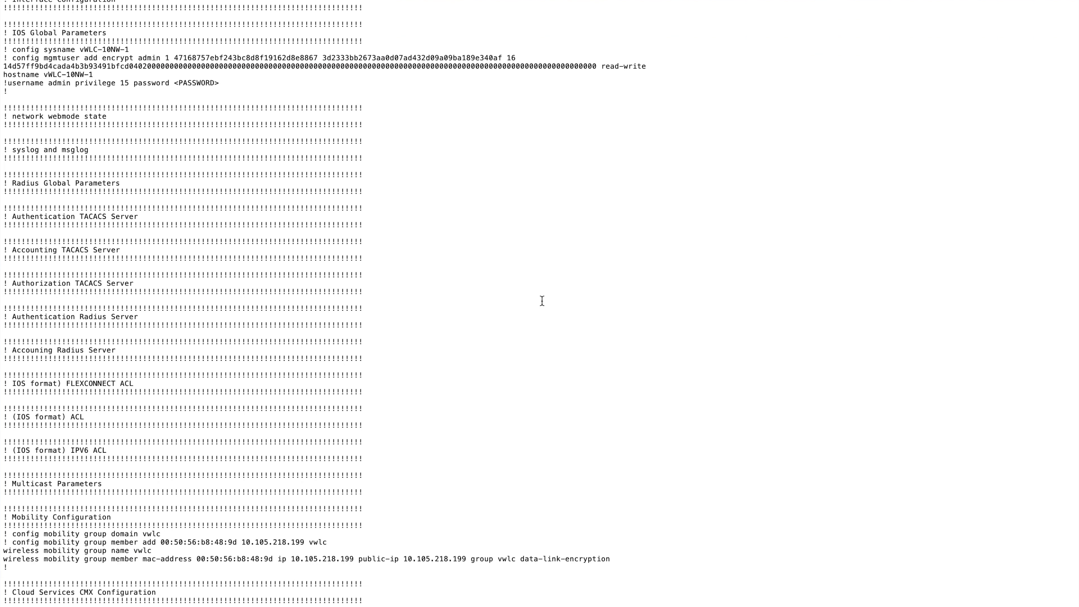
{"action": "key", "text": "ctrl+Right"}
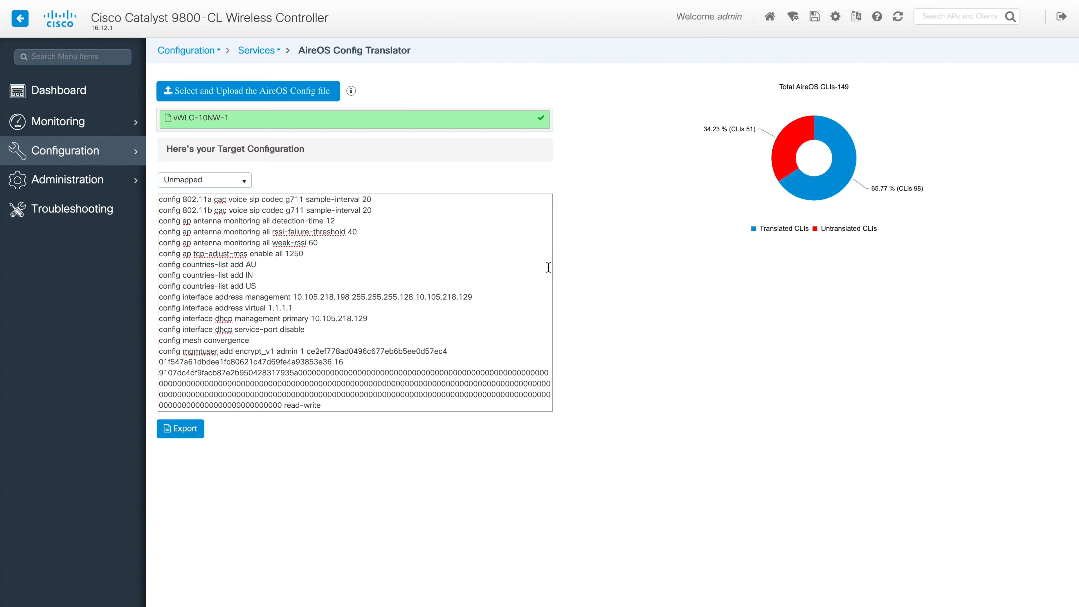
{"action": "key", "text": "ctrl+Left"}
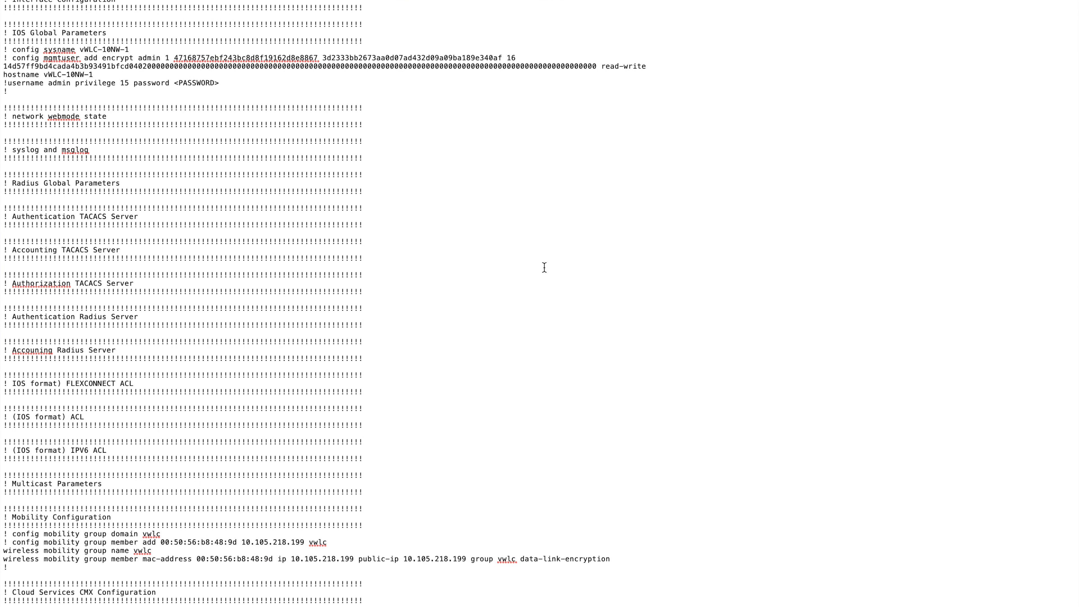
{"action": "scroll", "coordinate": [318, 243], "scroll_direction": "down", "scroll_amount": 15}
{"action": "scroll", "coordinate": [319, 244], "scroll_direction": "down", "scroll_amount": 20}
{"action": "scroll", "coordinate": [319, 244], "scroll_direction": "down", "scroll_amount": 15}
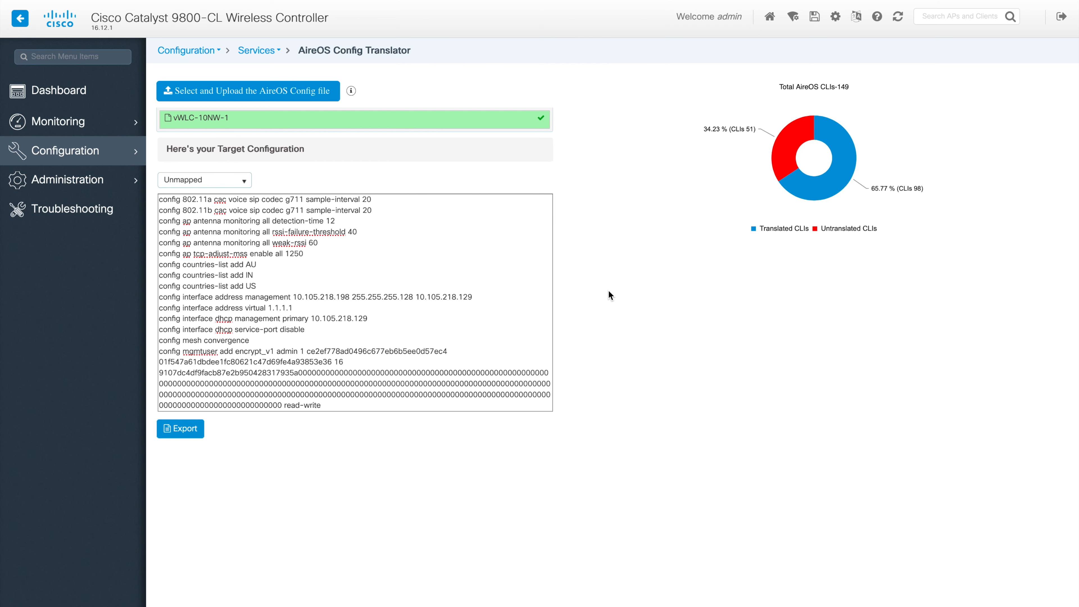
Step: In the Application Visibility service, remove INDIA_WLANID_2 from the AVC-enabled profiles and enable it again
{"action": "left_click", "coordinate": [218, 50]}
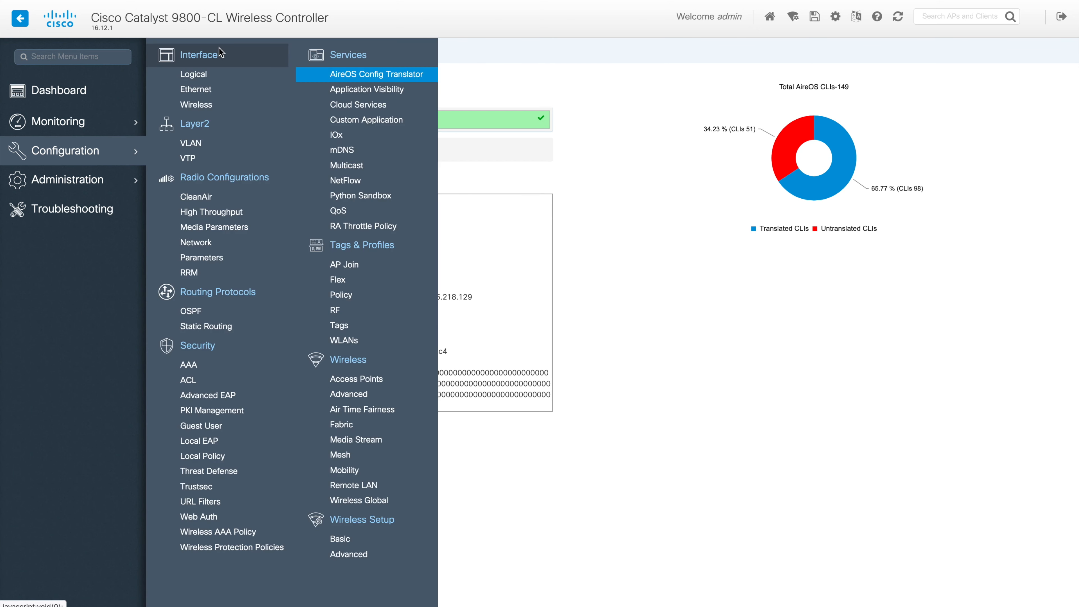
{"action": "left_click", "coordinate": [367, 90]}
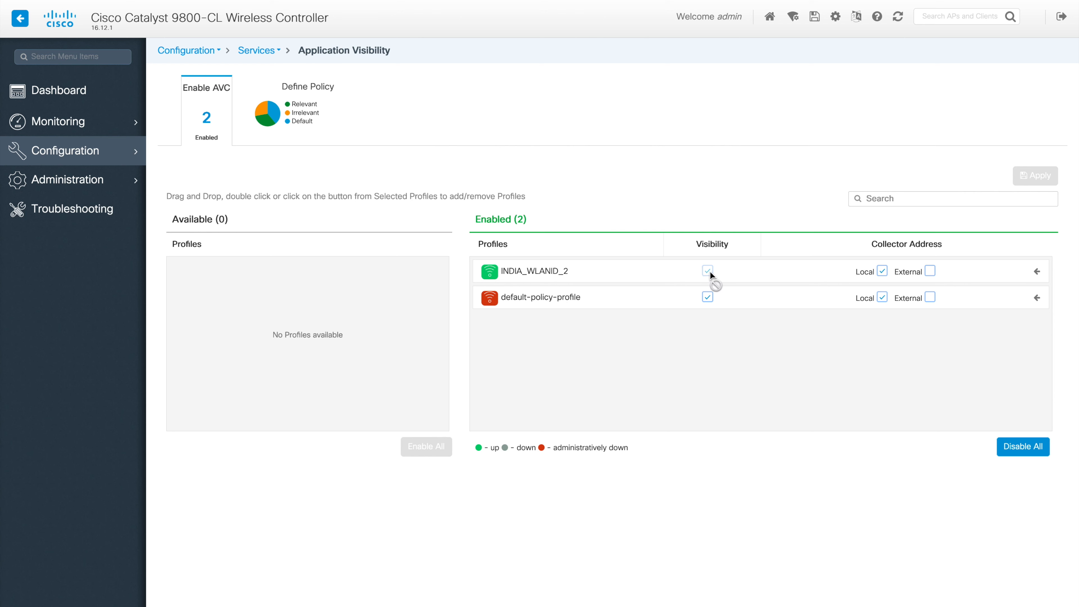
{"action": "left_click", "coordinate": [1038, 272]}
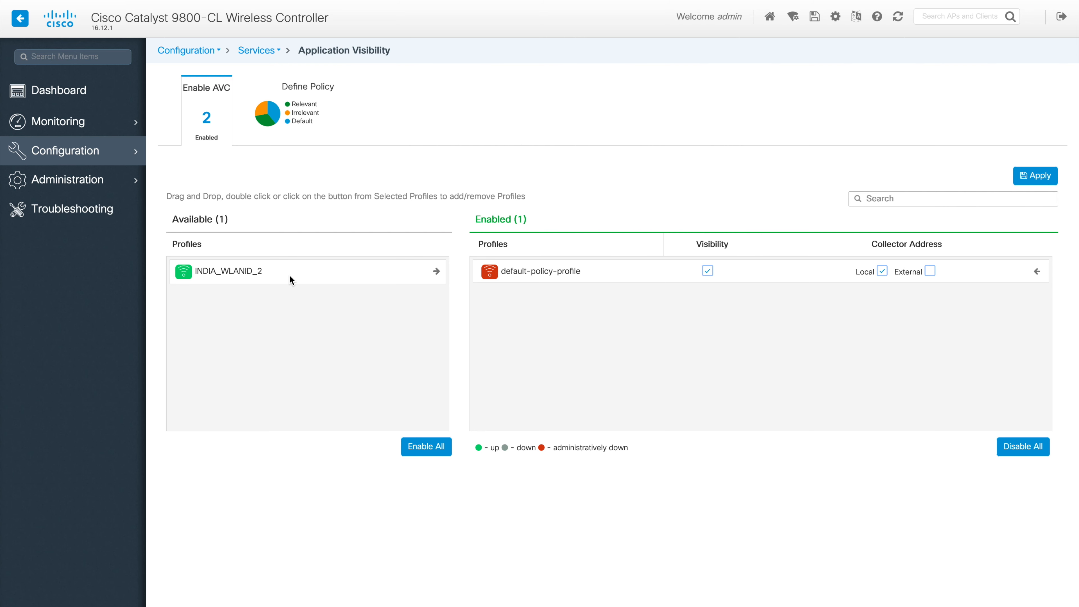
{"action": "left_click", "coordinate": [437, 272]}
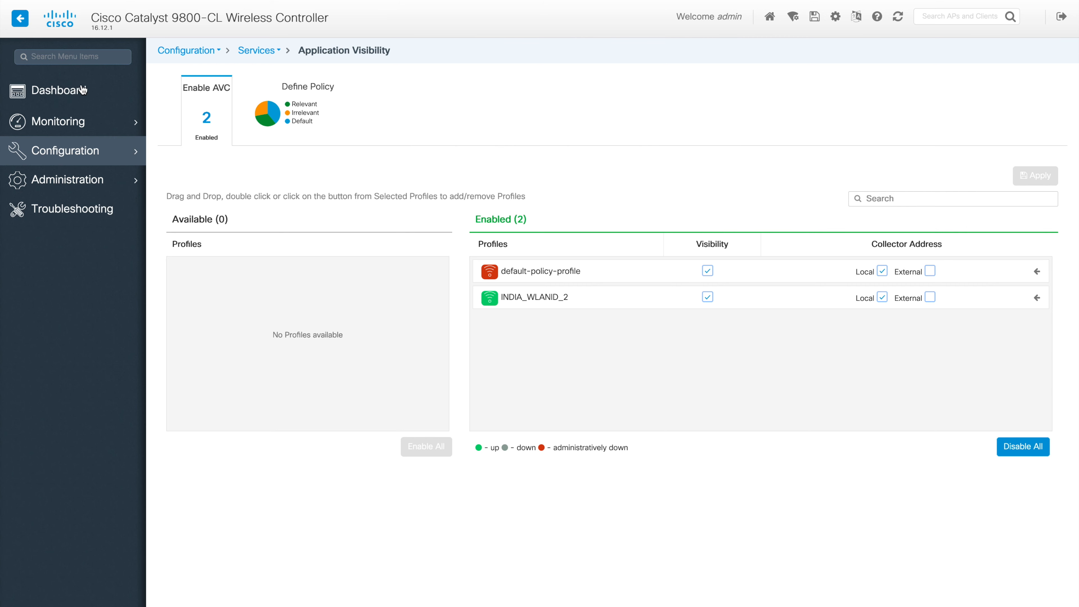
Step: Go to the dashboard and open the list of active wireless clients
{"action": "left_click", "coordinate": [71, 94]}
{"action": "left_click", "coordinate": [675, 105]}
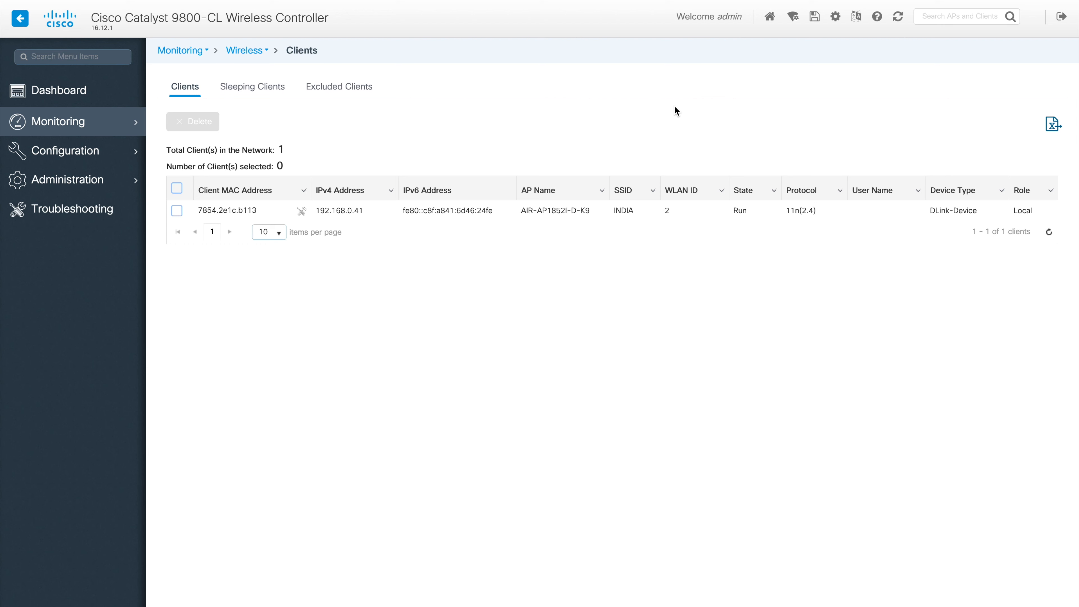
Step: Open the listed client's details and review its 360 View plus the General properties, AP, security, statistics and QoS sections
{"action": "left_click", "coordinate": [234, 218]}
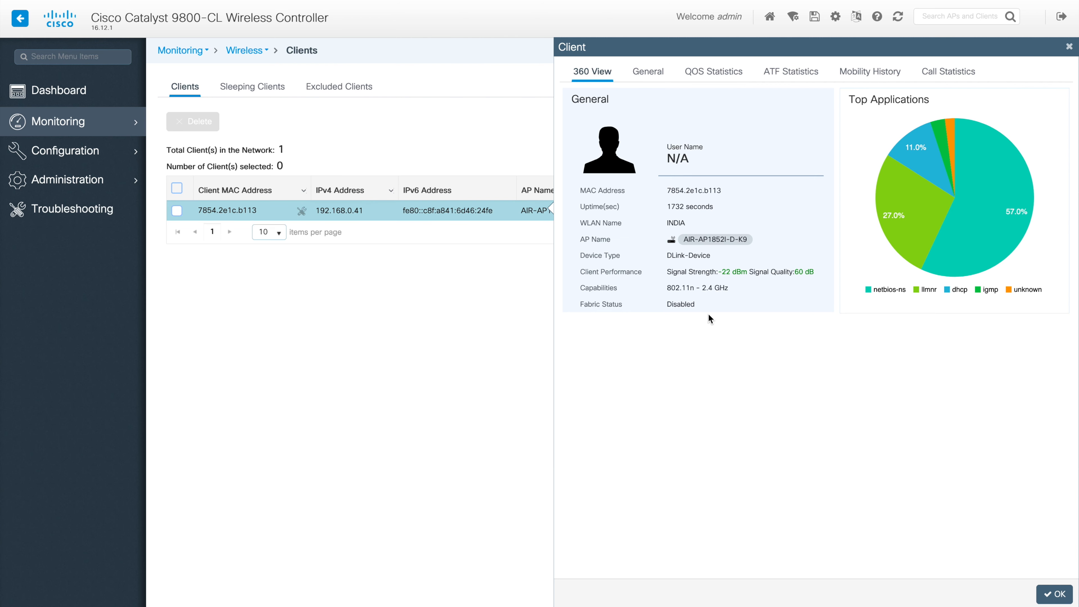
{"action": "triple_click", "coordinate": [688, 256]}
{"action": "triple_click", "coordinate": [724, 241]}
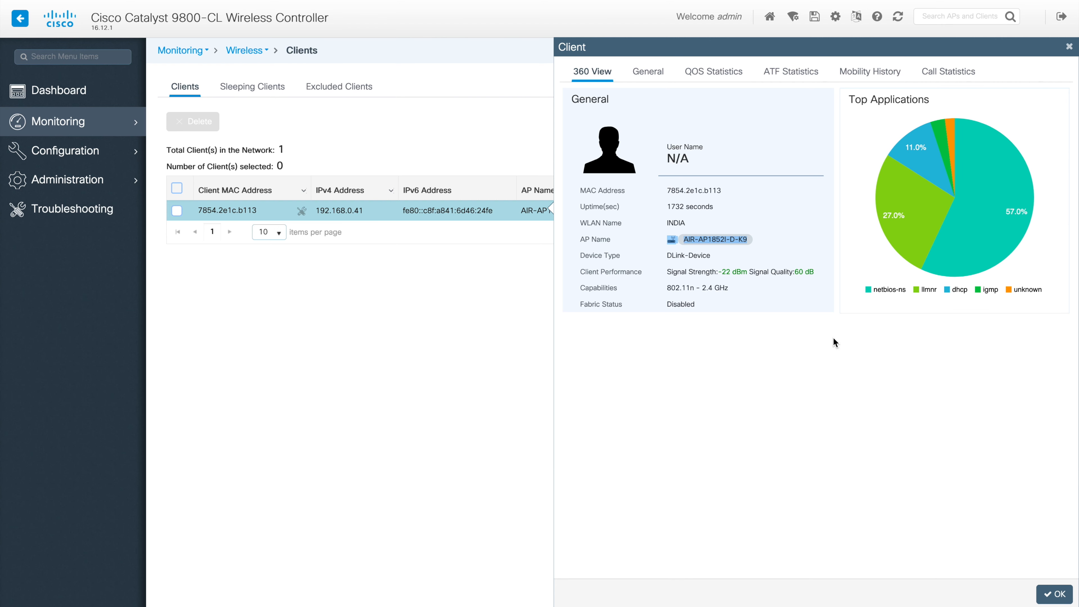
{"action": "left_click", "coordinate": [651, 72]}
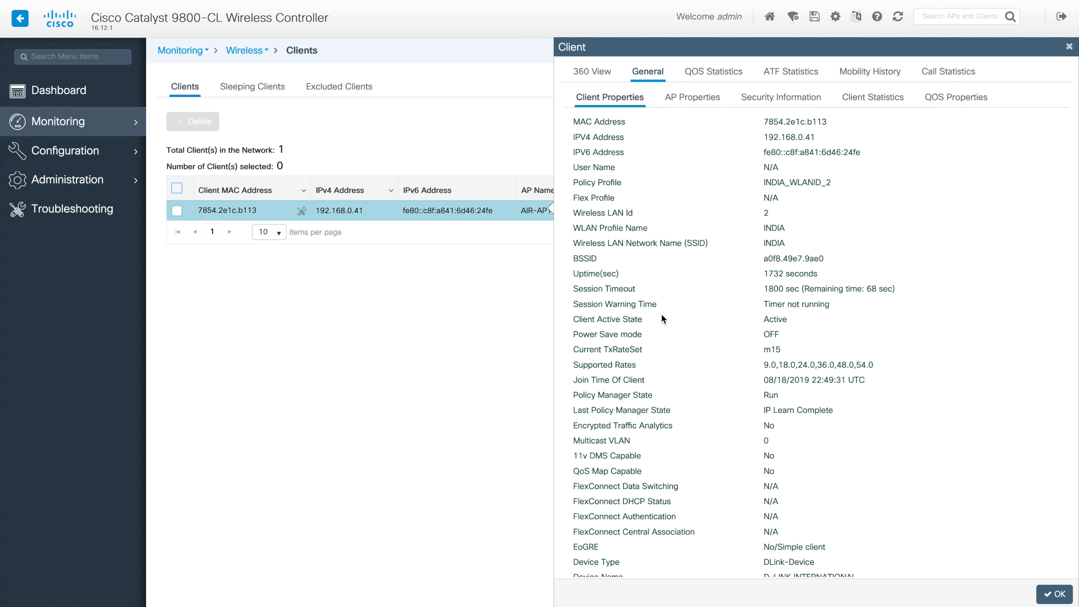
{"action": "left_click", "coordinate": [688, 100]}
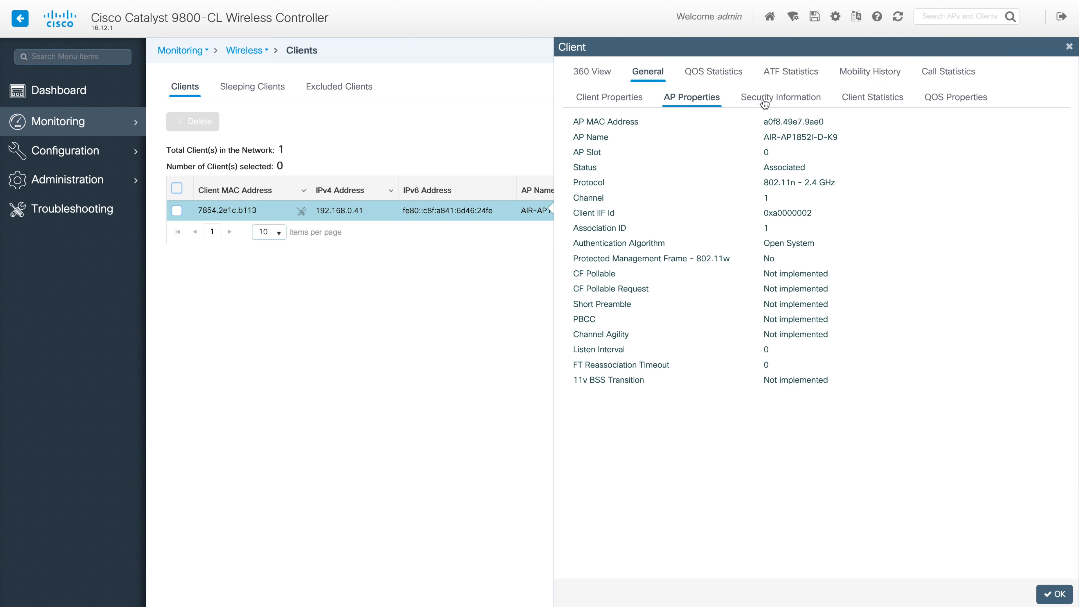
{"action": "left_click", "coordinate": [782, 102]}
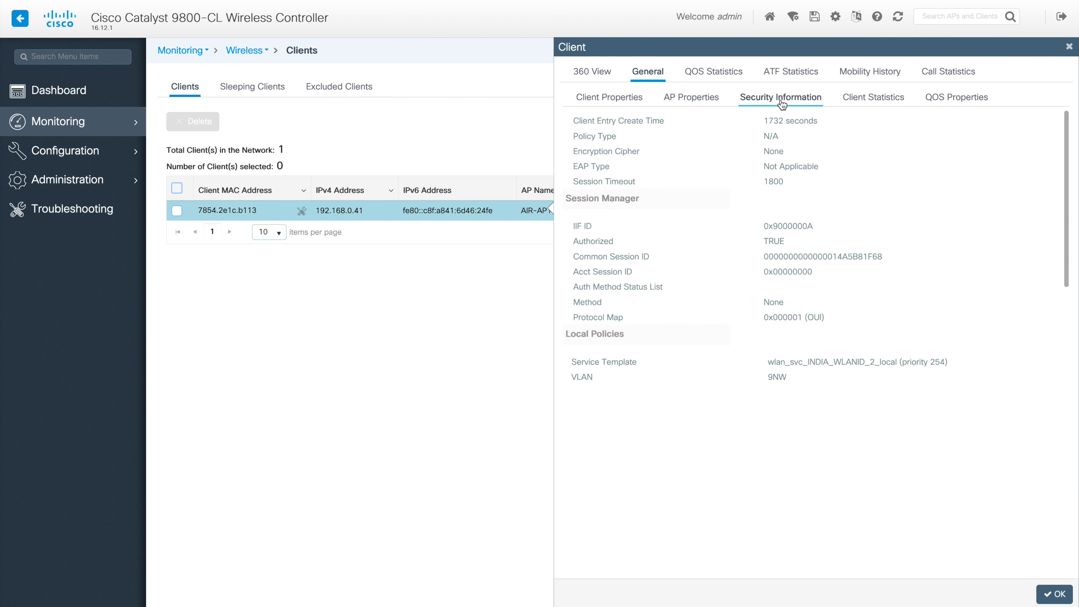
{"action": "left_click", "coordinate": [872, 102]}
{"action": "left_click", "coordinate": [956, 102]}
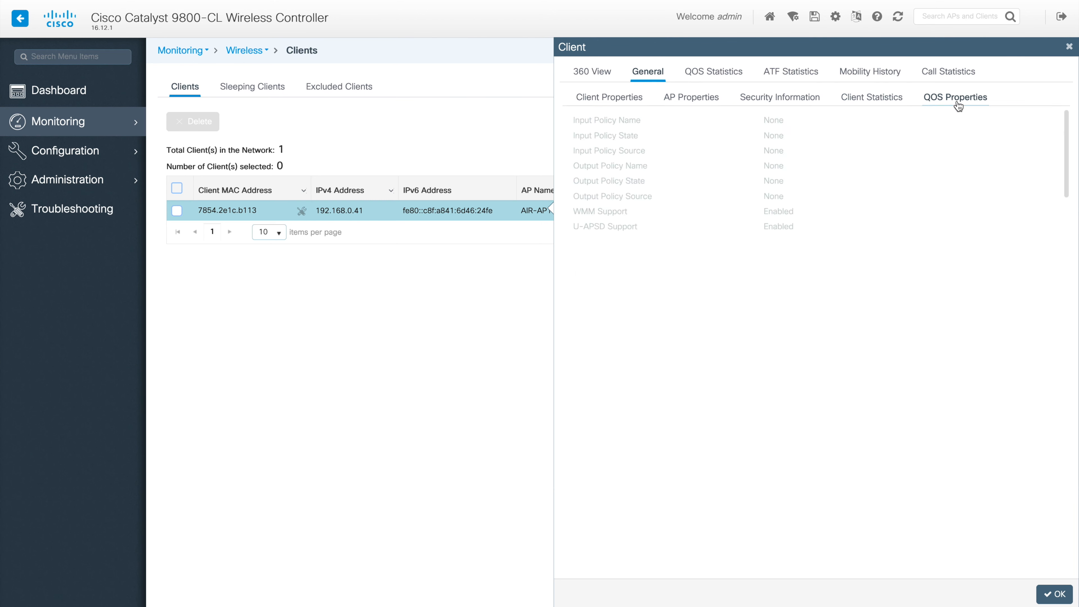
Step: Review the client's QoS, ATF, mobility history and call statistics, and return to its 360 View to examine the top applications
{"action": "left_click", "coordinate": [714, 72]}
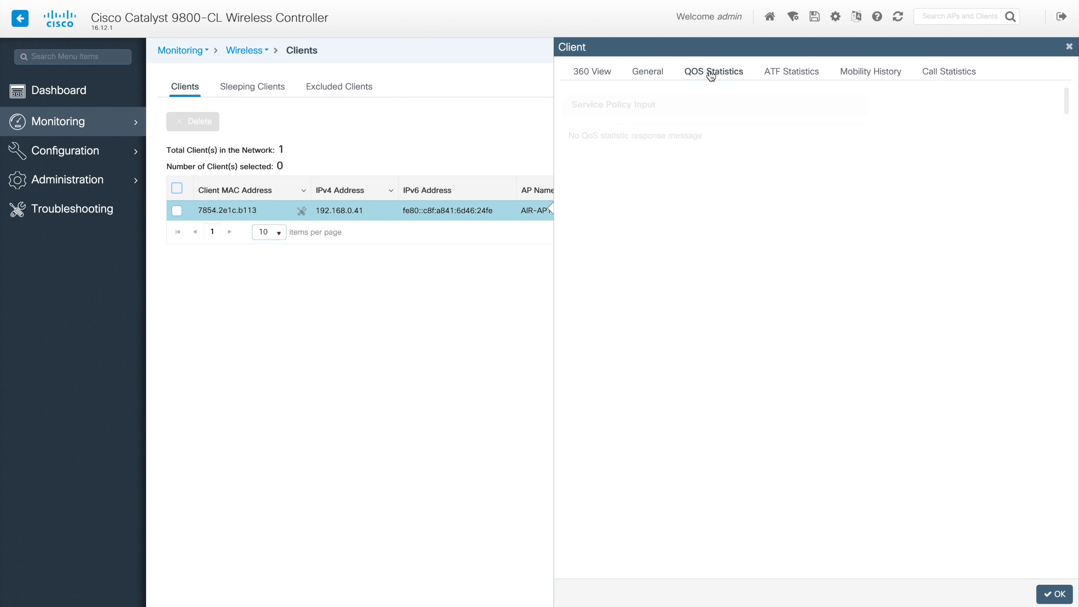
{"action": "left_click", "coordinate": [785, 76]}
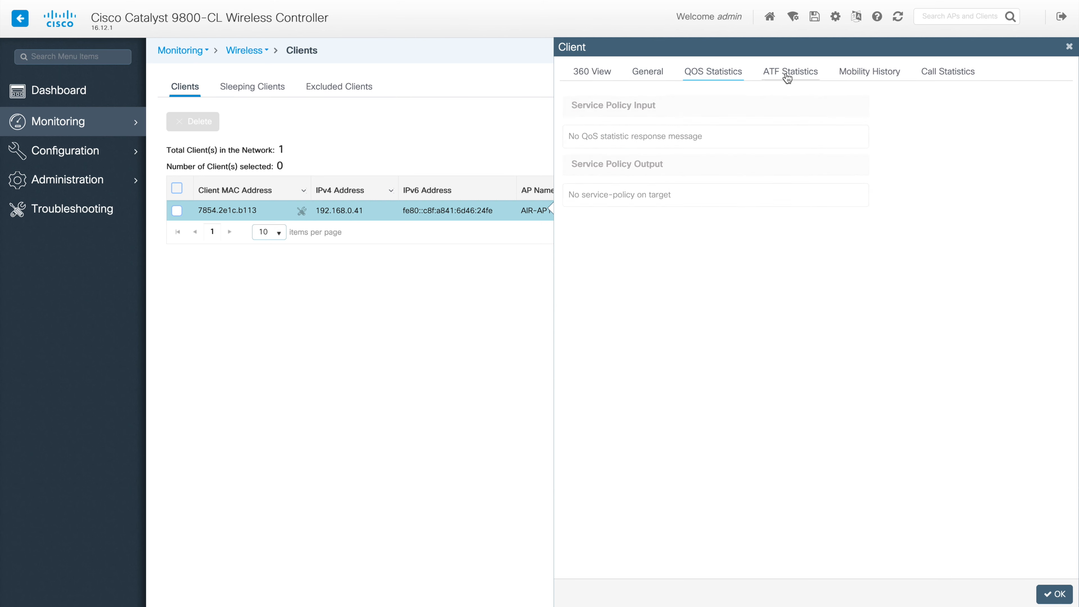
{"action": "left_click", "coordinate": [857, 75]}
{"action": "left_click", "coordinate": [945, 79]}
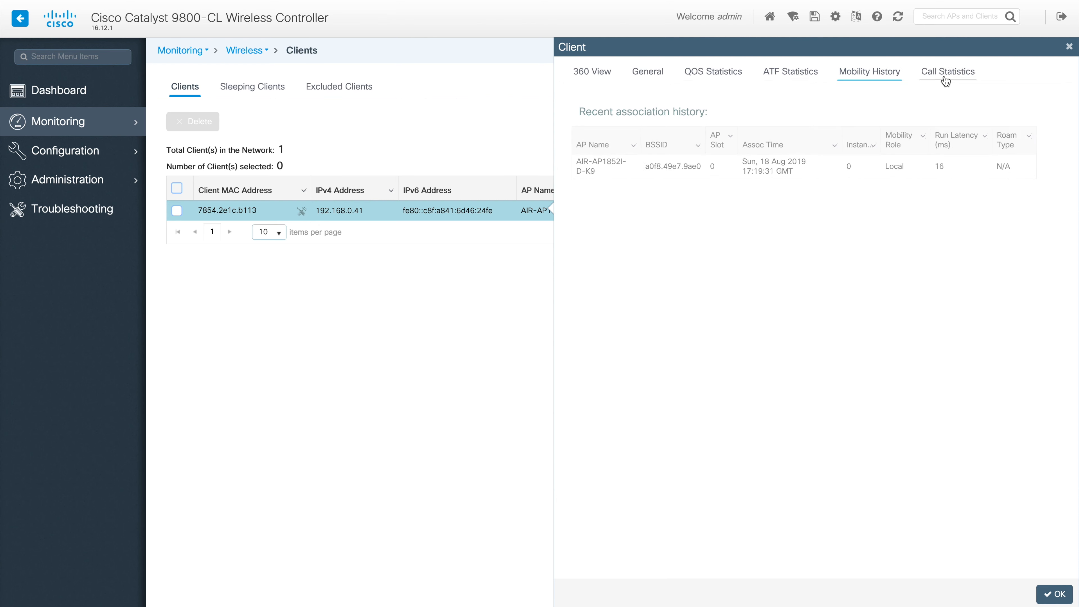
{"action": "left_click", "coordinate": [591, 75]}
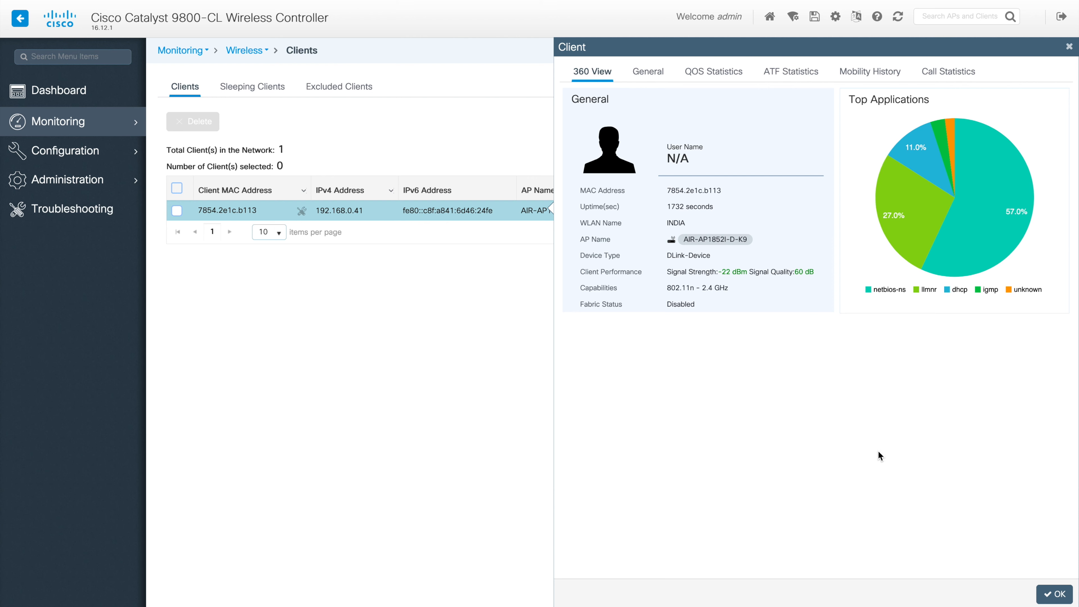
{"action": "mouse_move", "coordinate": [972, 139]}
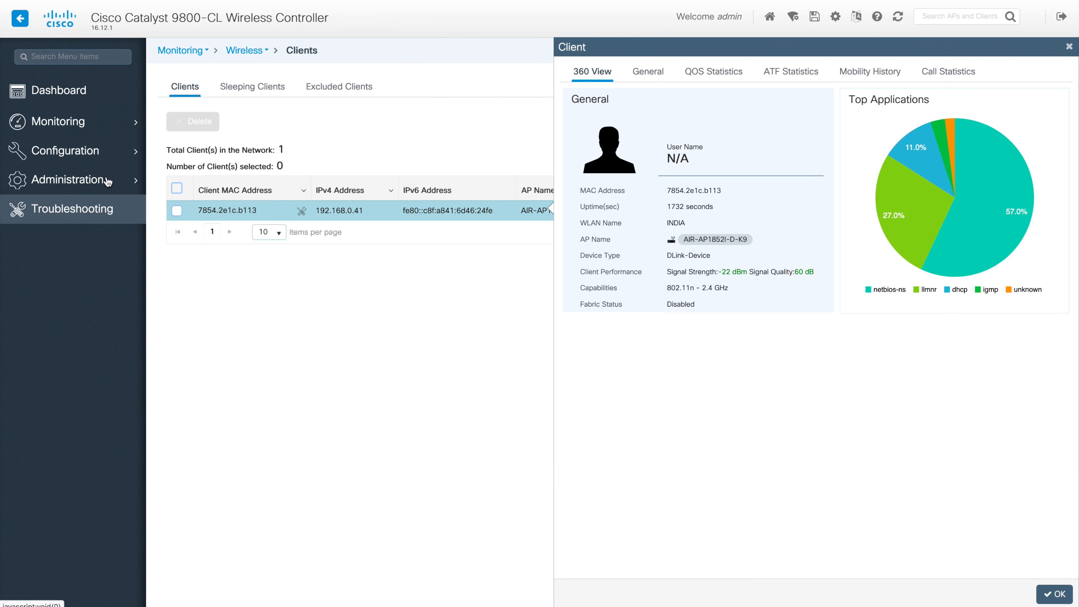
Step: Open the Cloud Services configuration and review the Network Assurance and CMX Cloud settings
{"action": "mouse_move", "coordinate": [82, 152]}
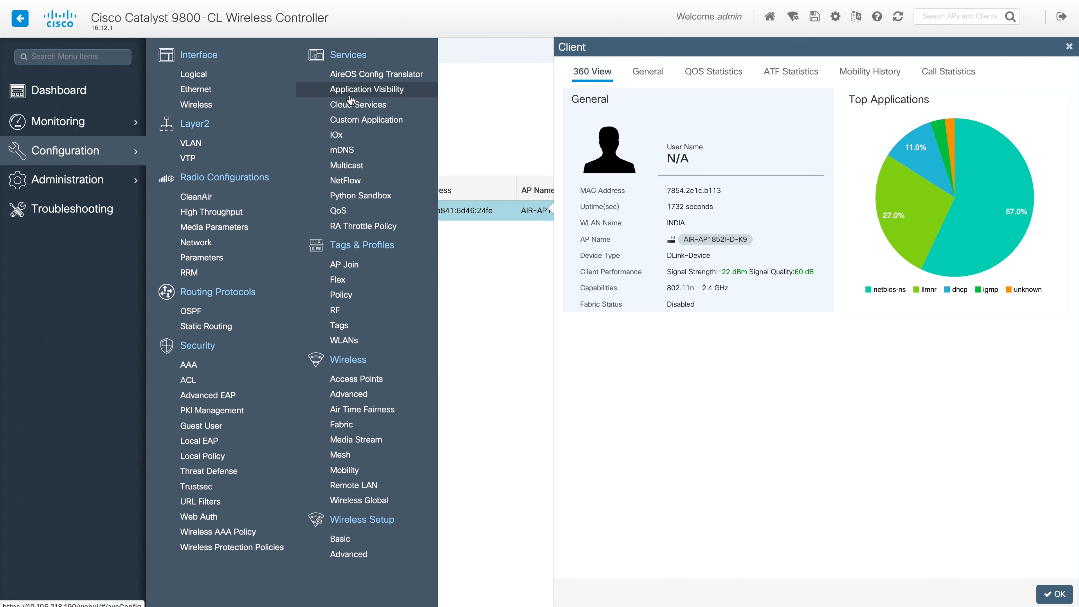
{"action": "left_click", "coordinate": [370, 104]}
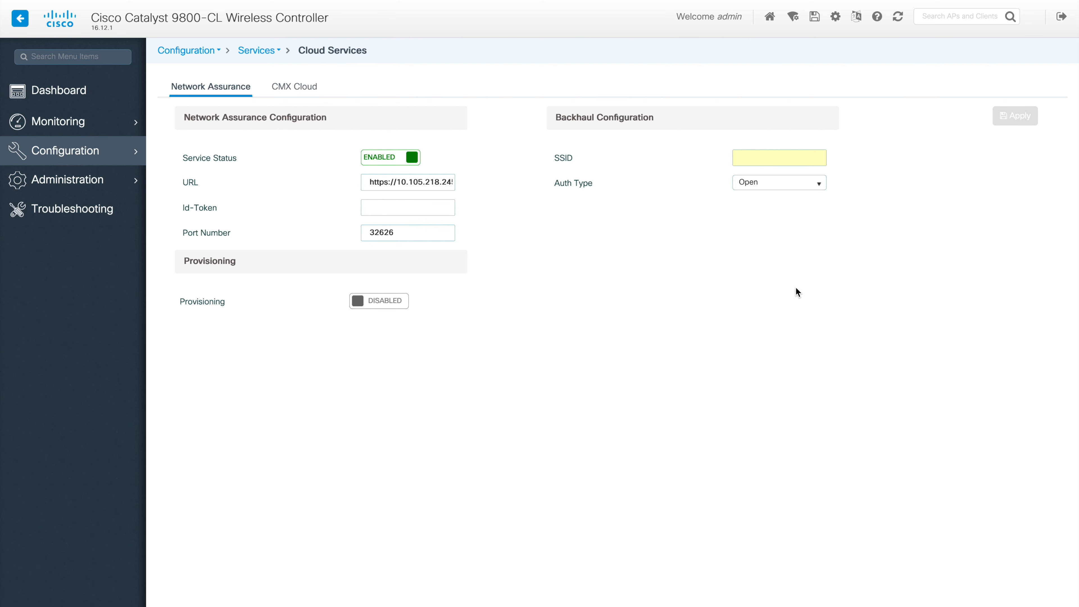
{"action": "left_click", "coordinate": [303, 93]}
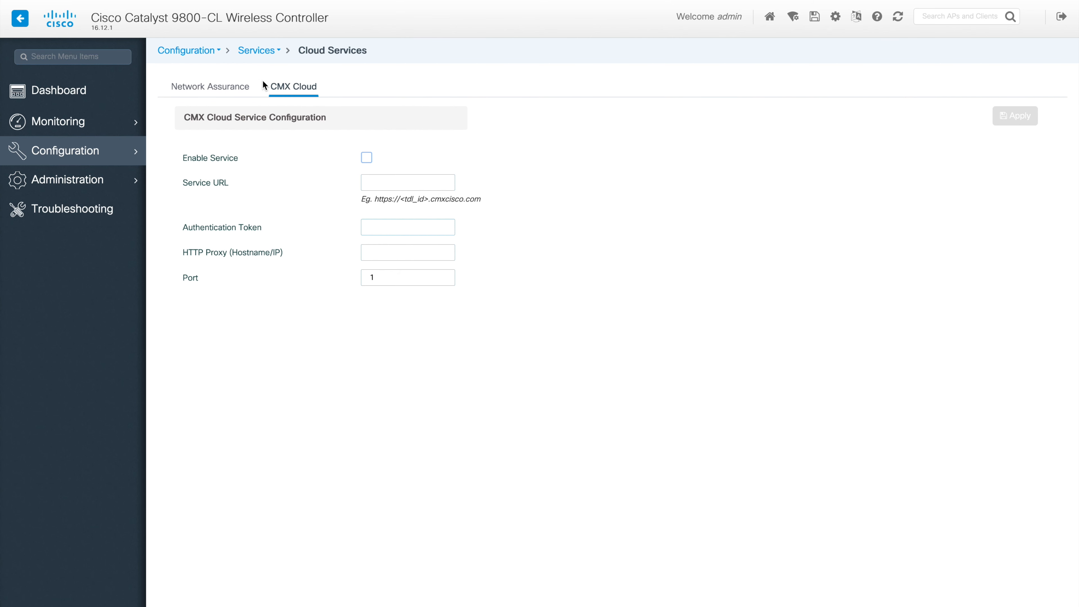
Step: In the Custom Application service, start a new application named app and set its type to Protocol
{"action": "left_click", "coordinate": [220, 51]}
{"action": "left_click", "coordinate": [376, 121]}
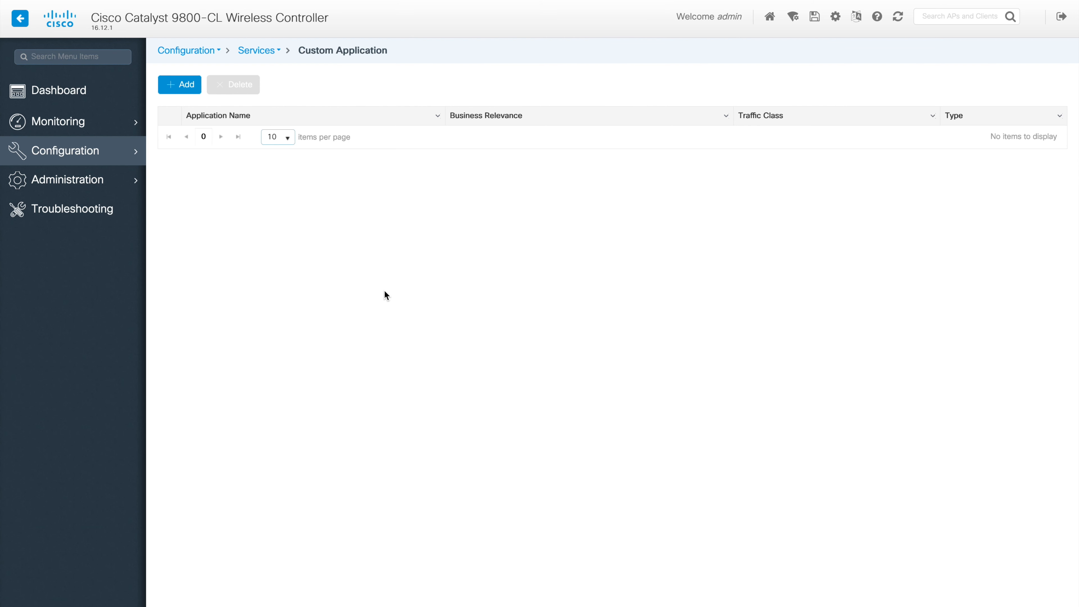
{"action": "left_click", "coordinate": [179, 90]}
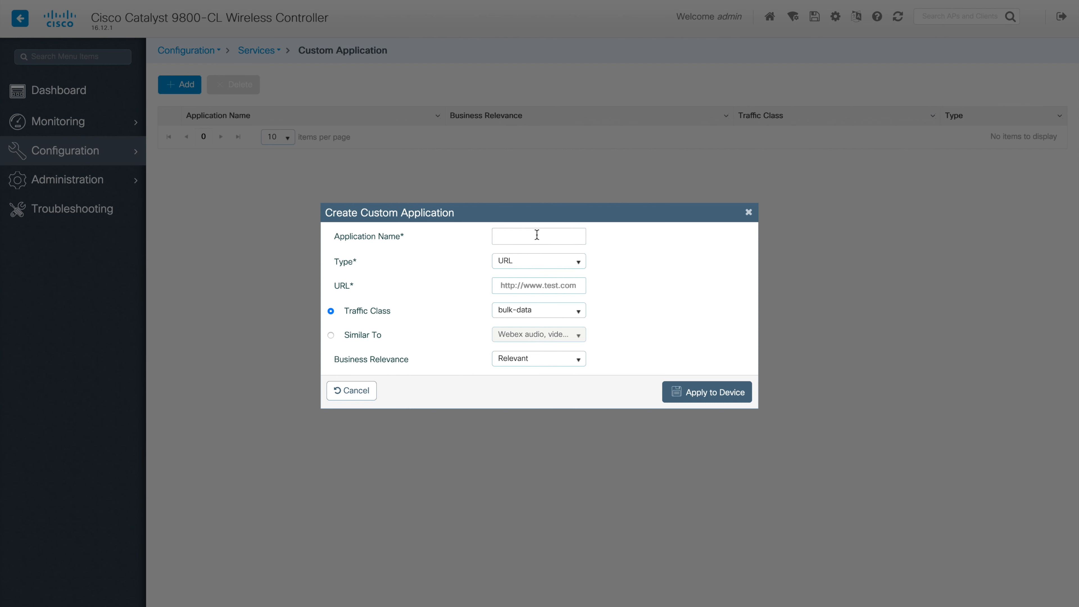
{"action": "left_click", "coordinate": [550, 235]}
{"action": "type", "text": "app"}
{"action": "left_click", "coordinate": [578, 262]}
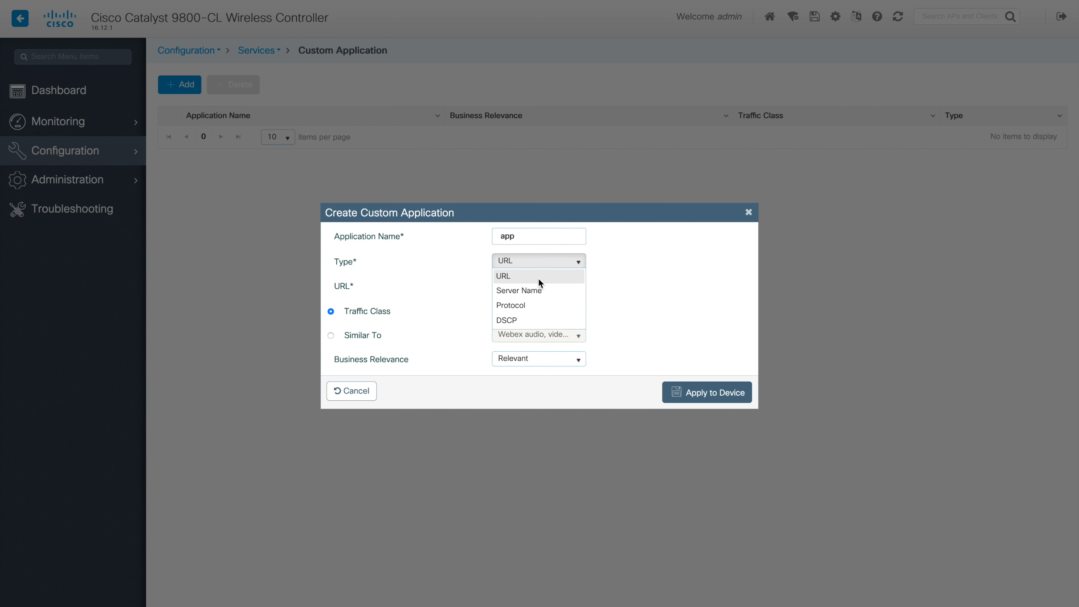
{"action": "left_click", "coordinate": [540, 304]}
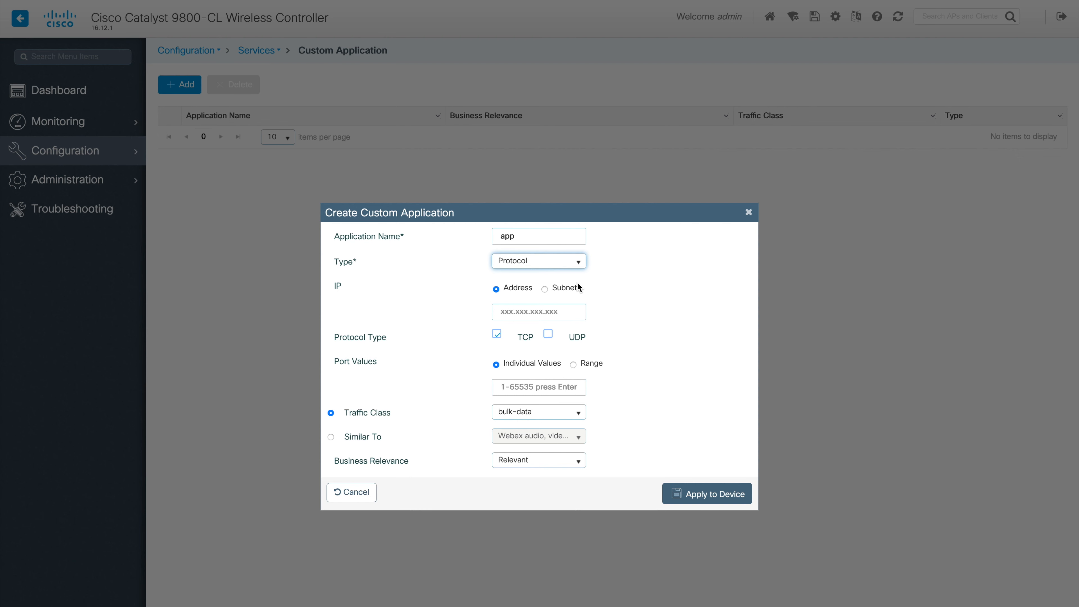
Step: Switch the custom application's IP to Subnet, try the port Range option, return to Individual Values and discard the form
{"action": "left_click", "coordinate": [551, 292]}
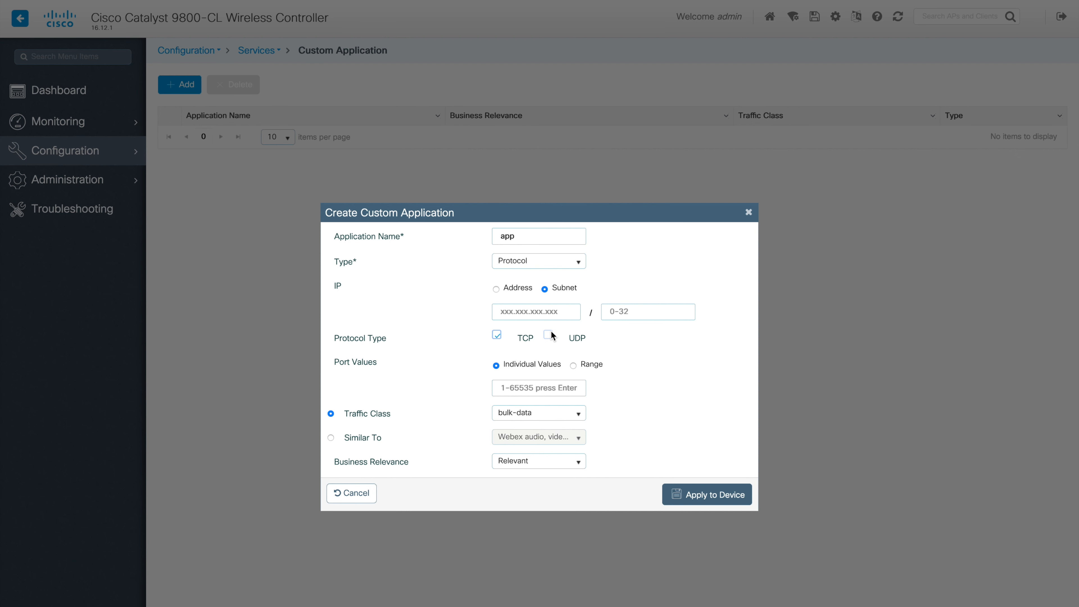
{"action": "left_click", "coordinate": [574, 365]}
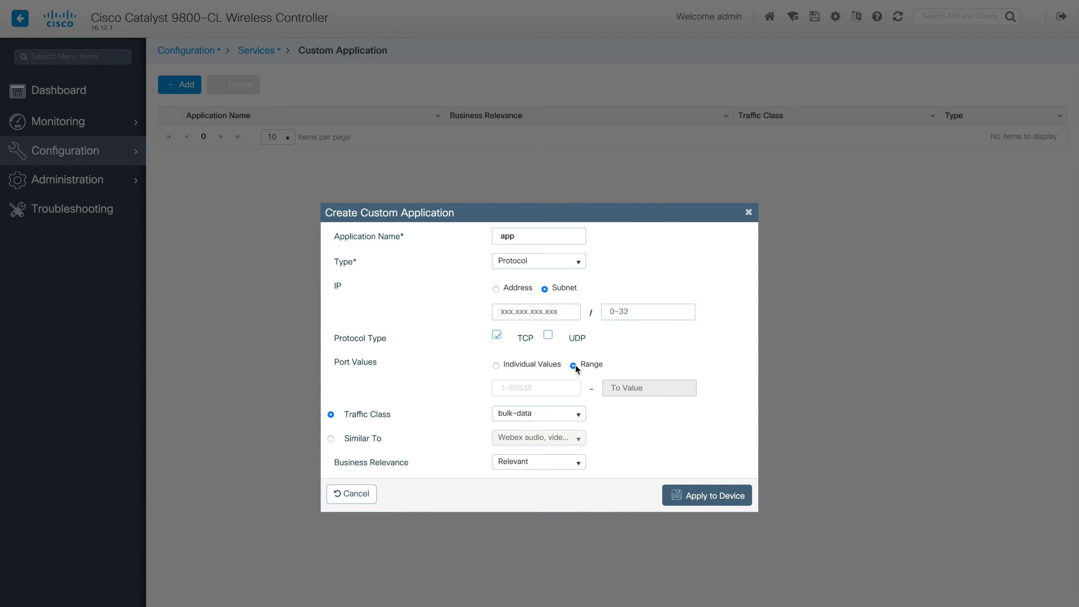
{"action": "left_click", "coordinate": [506, 369]}
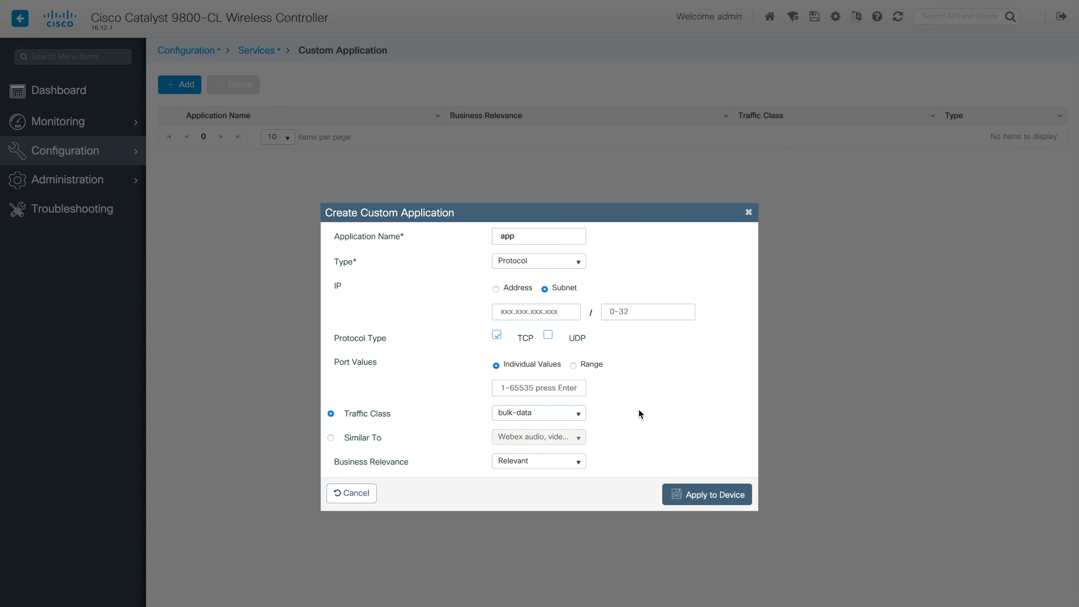
{"action": "double_click", "coordinate": [531, 238]}
{"action": "left_click", "coordinate": [750, 213]}
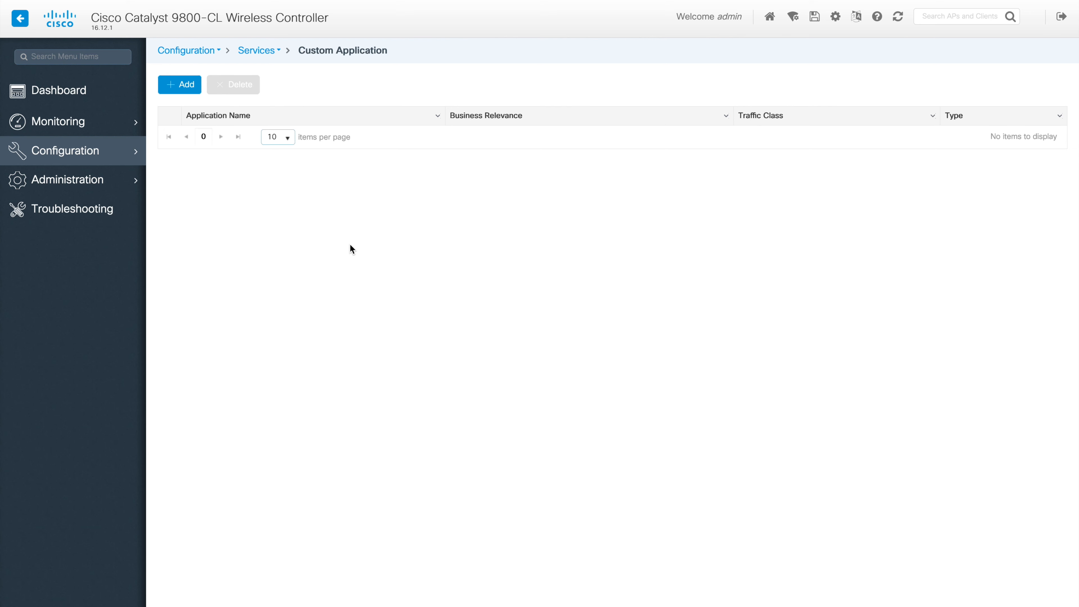
Step: Try to open the IOx service and dismiss its notice to return to the homepage
{"action": "left_click", "coordinate": [218, 52]}
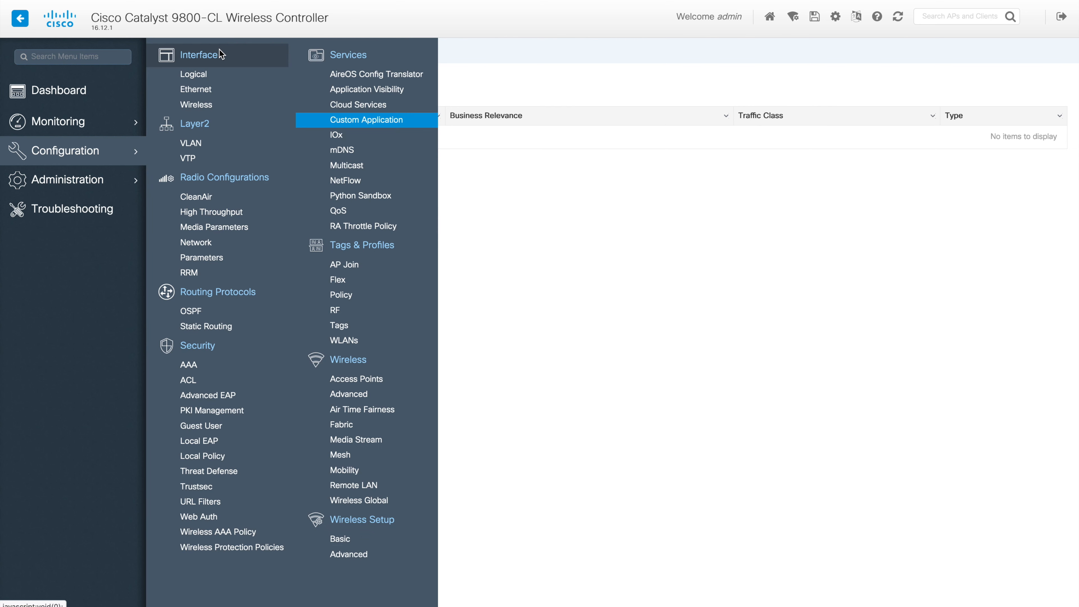
{"action": "left_click", "coordinate": [337, 135]}
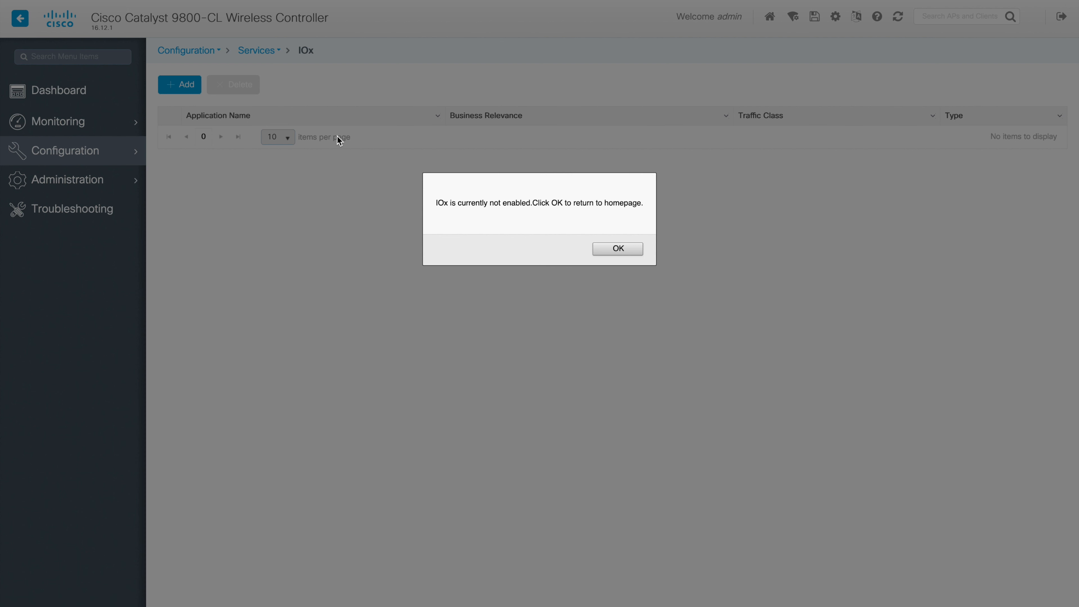
{"action": "left_click", "coordinate": [631, 252]}
Step: Open the mDNS service configuration and switch the mDNS Gateway to enabled
{"action": "mouse_move", "coordinate": [102, 154]}
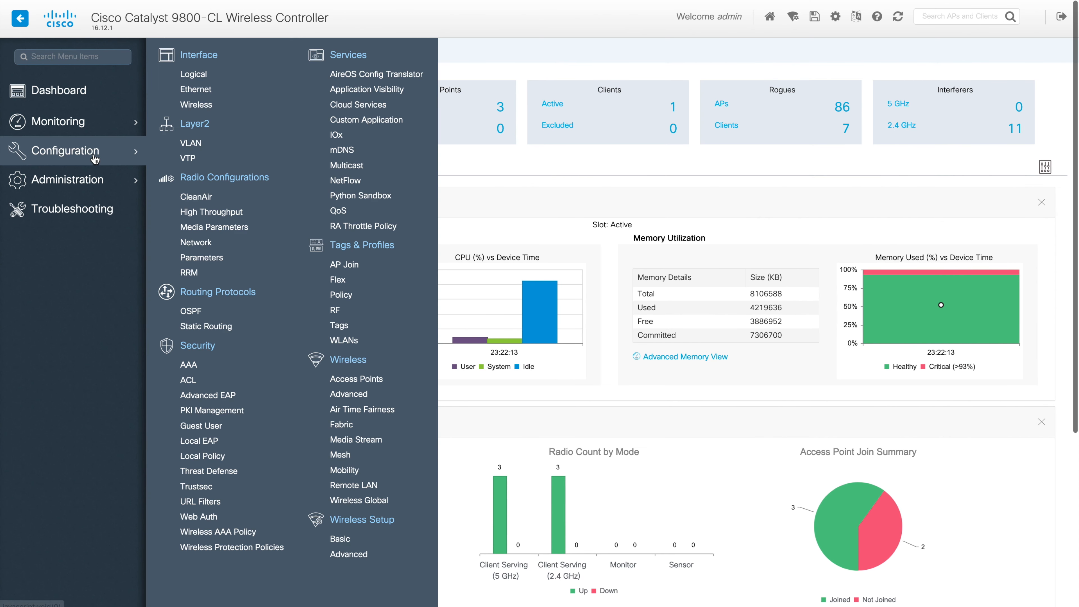
{"action": "left_click", "coordinate": [342, 151]}
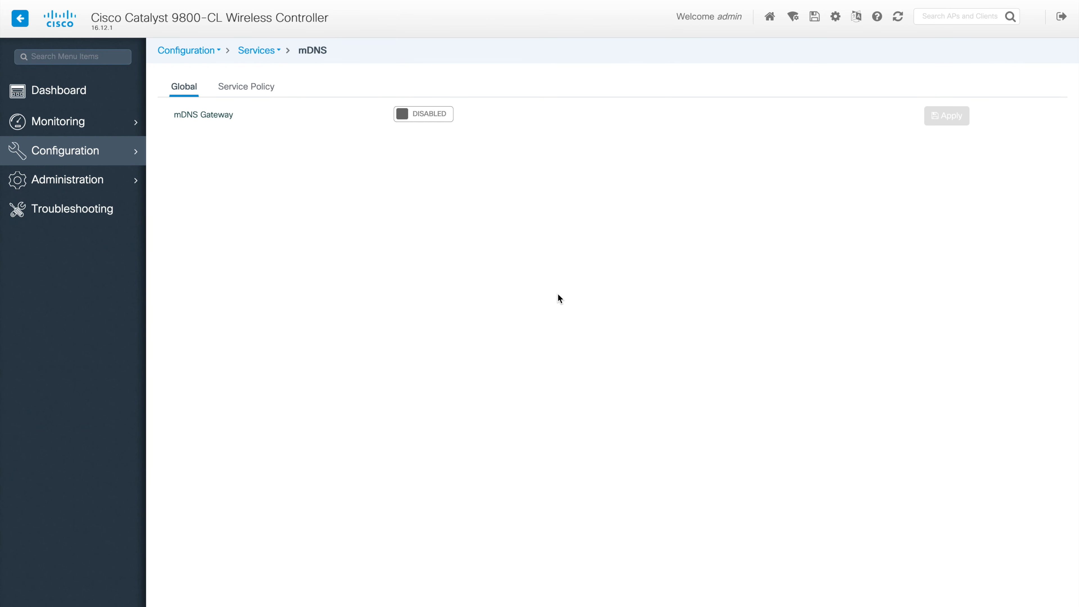
{"action": "left_click", "coordinate": [424, 124]}
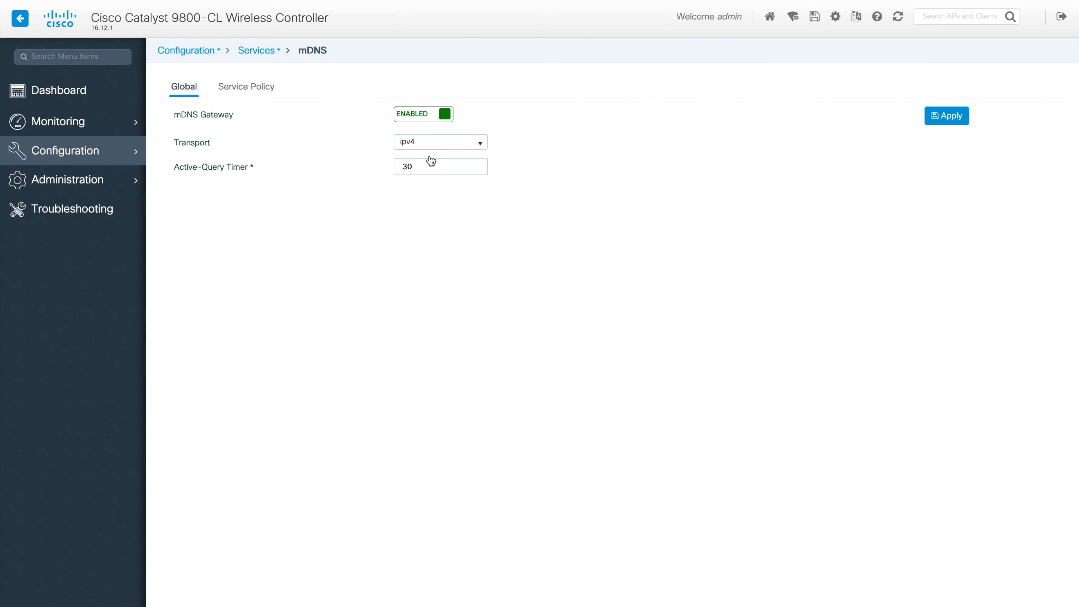
Step: Review the mDNS service definitions, service lists and service policies
{"action": "left_click", "coordinate": [249, 87]}
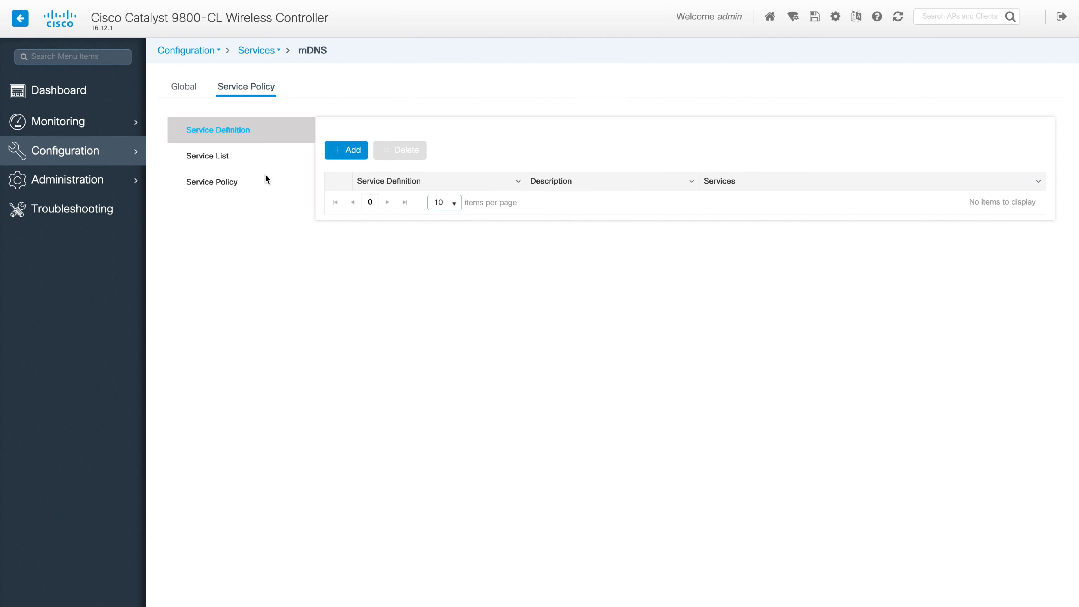
{"action": "left_click", "coordinate": [199, 158]}
{"action": "left_click", "coordinate": [216, 184]}
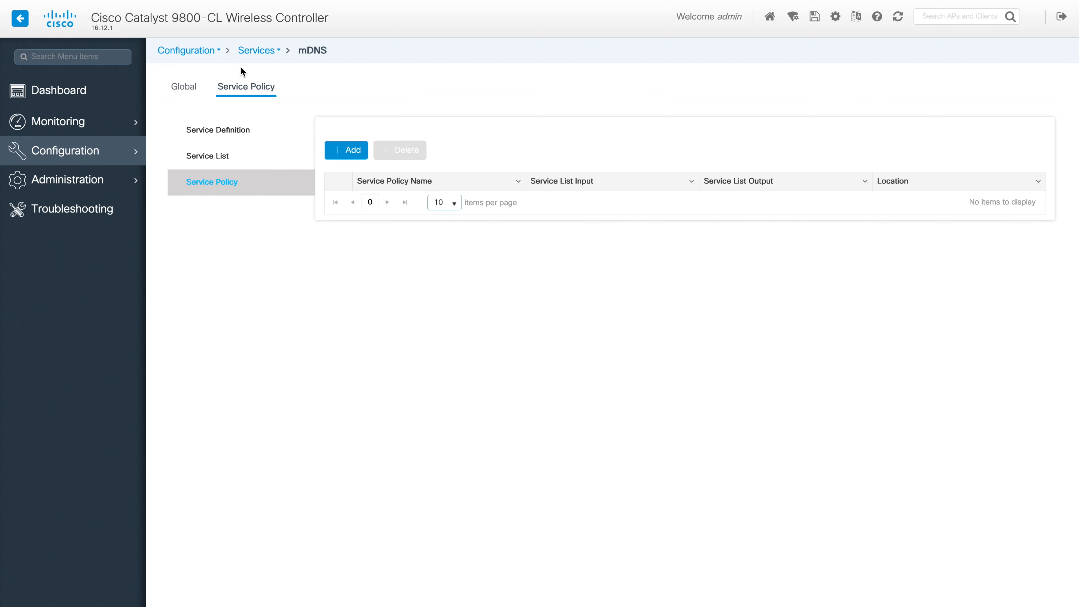
Step: Open the Multicast service, switch to the AireOS controller's web interface and look up the Multicast settings in its Controller section
{"action": "left_click", "coordinate": [219, 49]}
{"action": "left_click", "coordinate": [344, 165]}
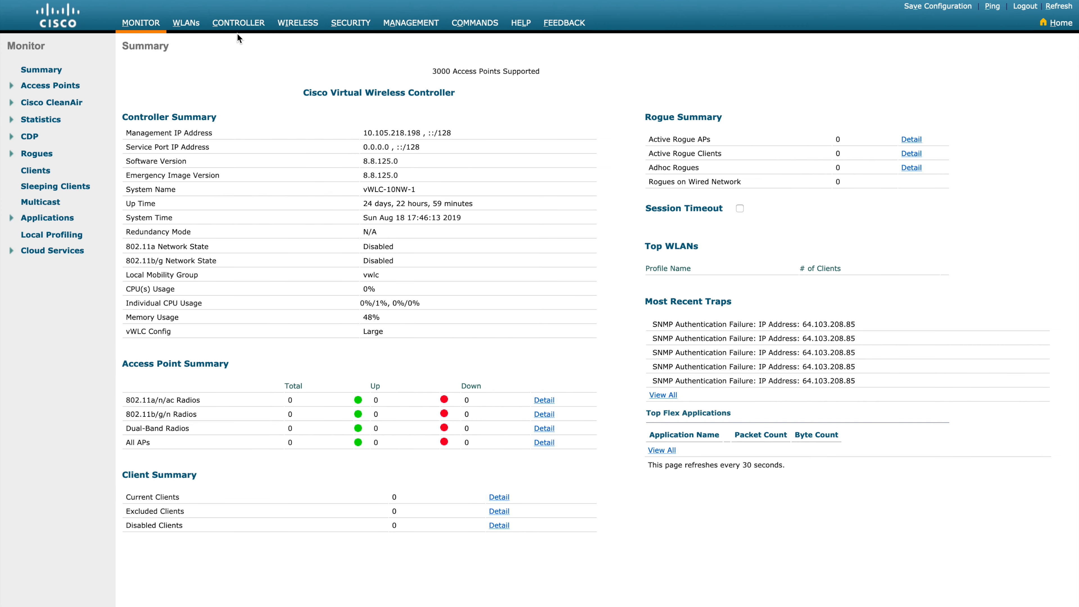
{"action": "left_click", "coordinate": [238, 27]}
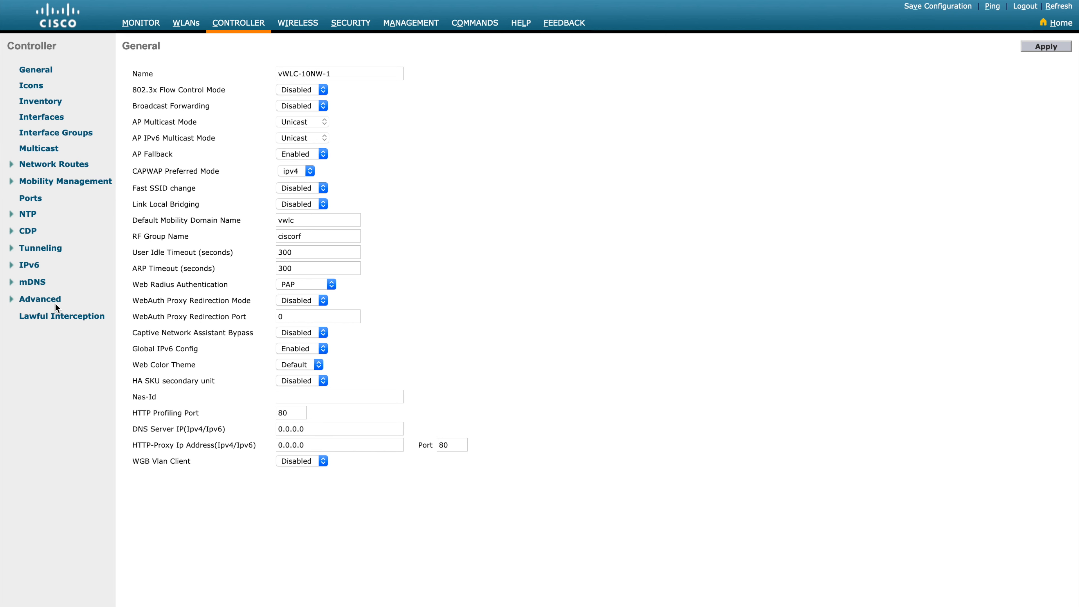
{"action": "left_click", "coordinate": [43, 148]}
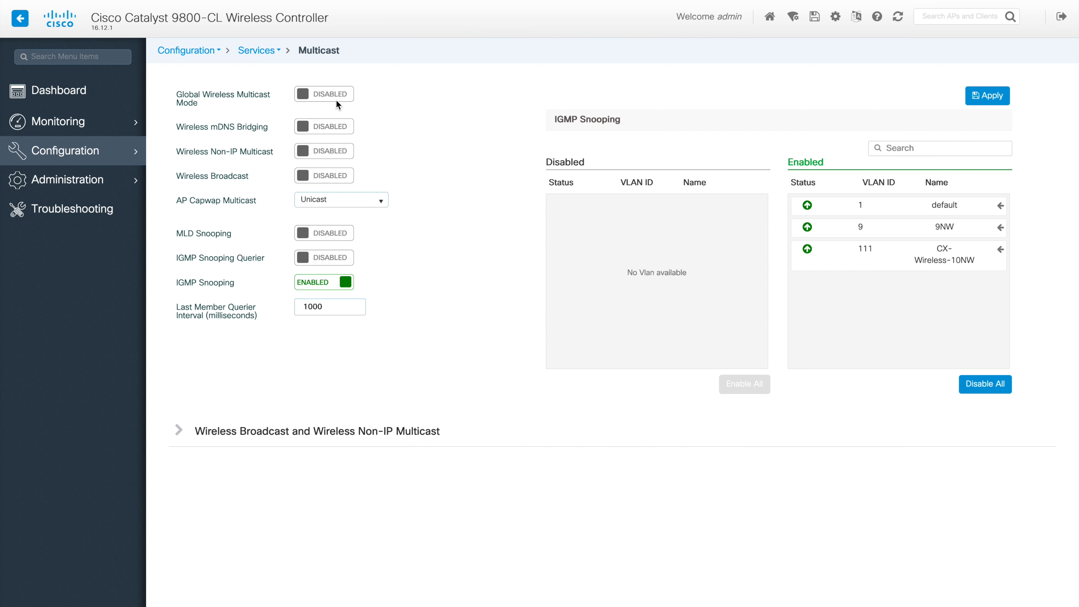
Step: On the Catalyst 9800, enable Global Wireless Multicast Mode, disable IGMP snooping for VLAN 1 and set AP Capwap Multicast to Multicast
{"action": "left_click", "coordinate": [337, 102]}
{"action": "left_click", "coordinate": [1001, 207]}
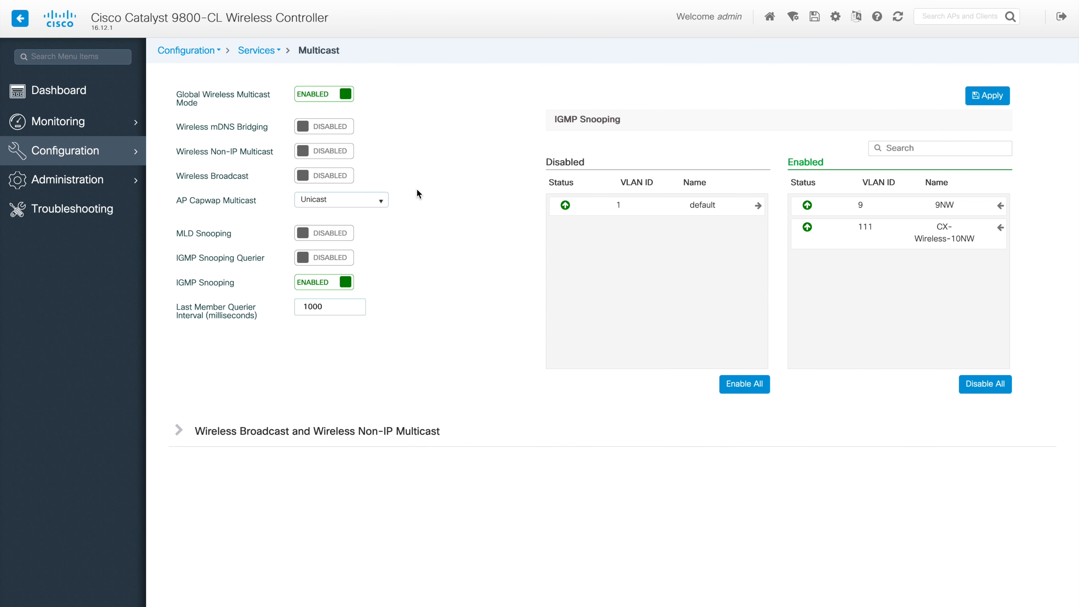
{"action": "left_click", "coordinate": [381, 201]}
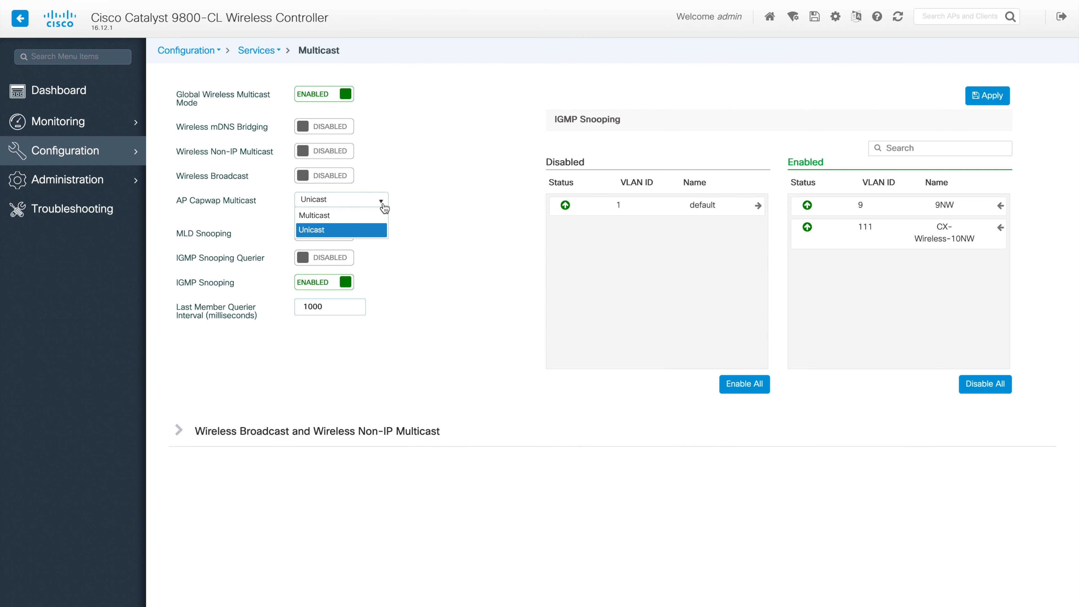
{"action": "left_click", "coordinate": [330, 216]}
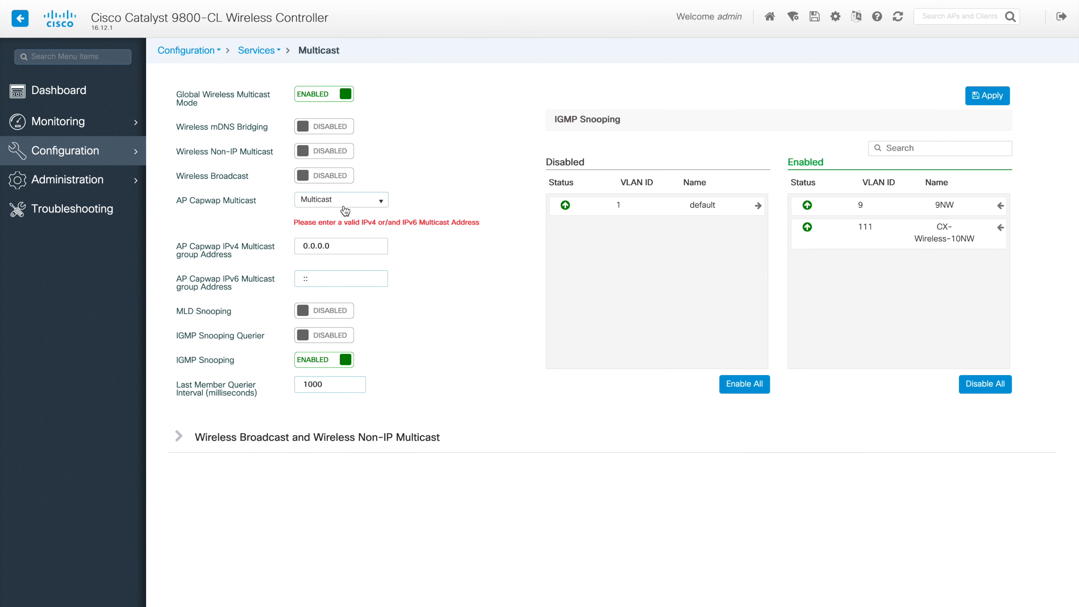
Step: Compare the AP Capwap Multicast options with the AP multicast modes in the General settings of the AireOS controller's Controller section
{"action": "left_click", "coordinate": [353, 205]}
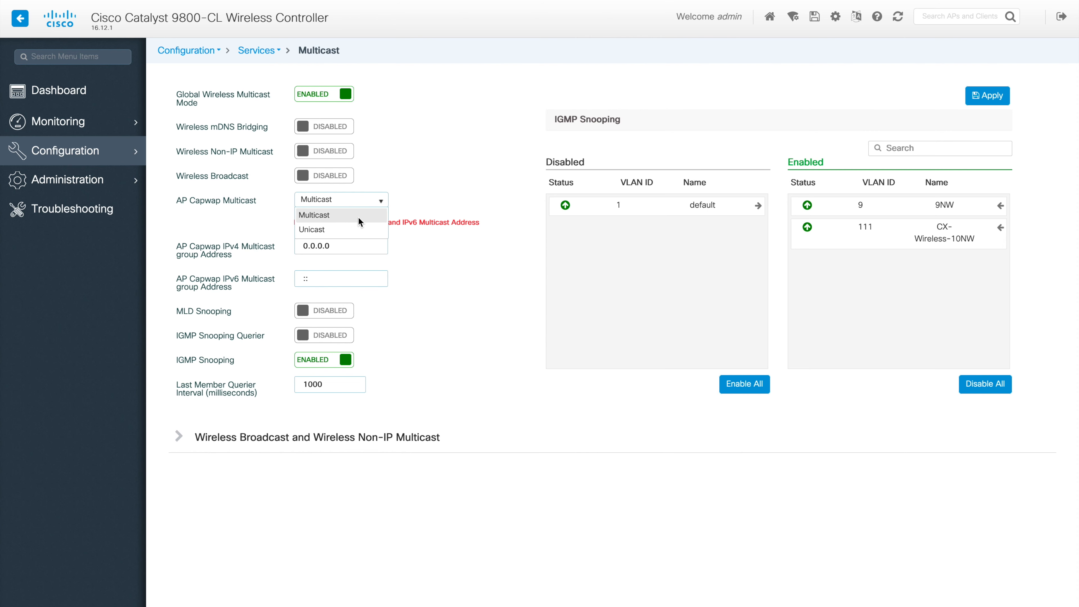
{"action": "left_click", "coordinate": [427, 207]}
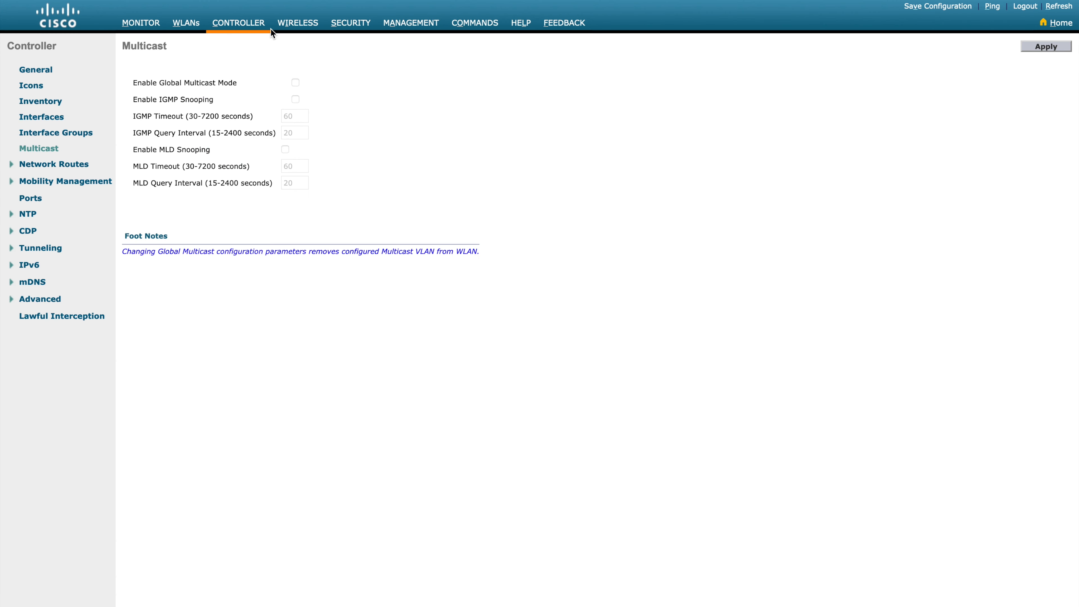
{"action": "left_click", "coordinate": [242, 24]}
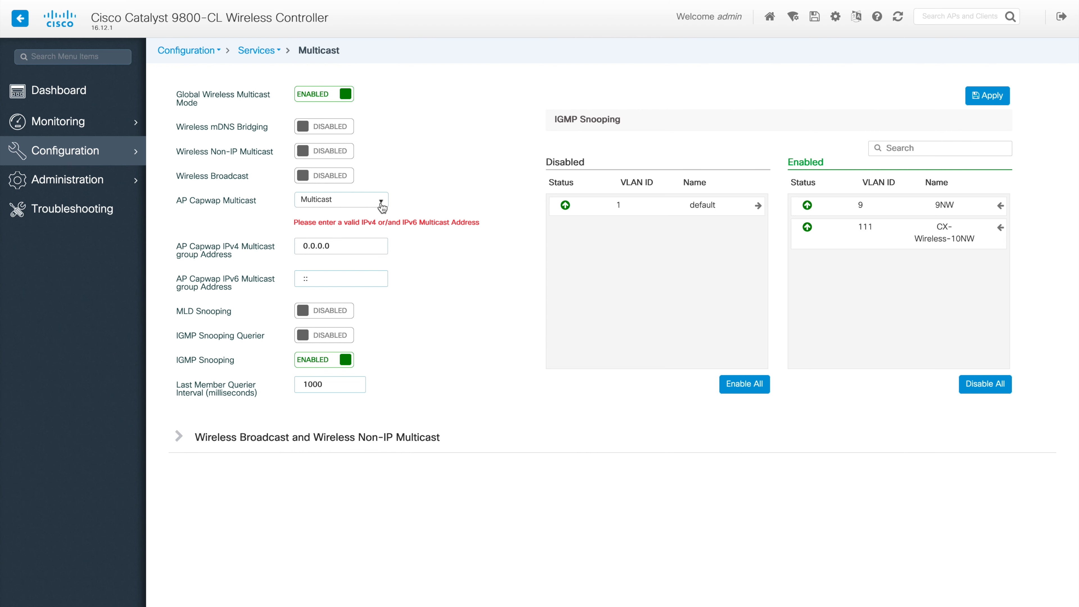
{"action": "left_click", "coordinate": [382, 203]}
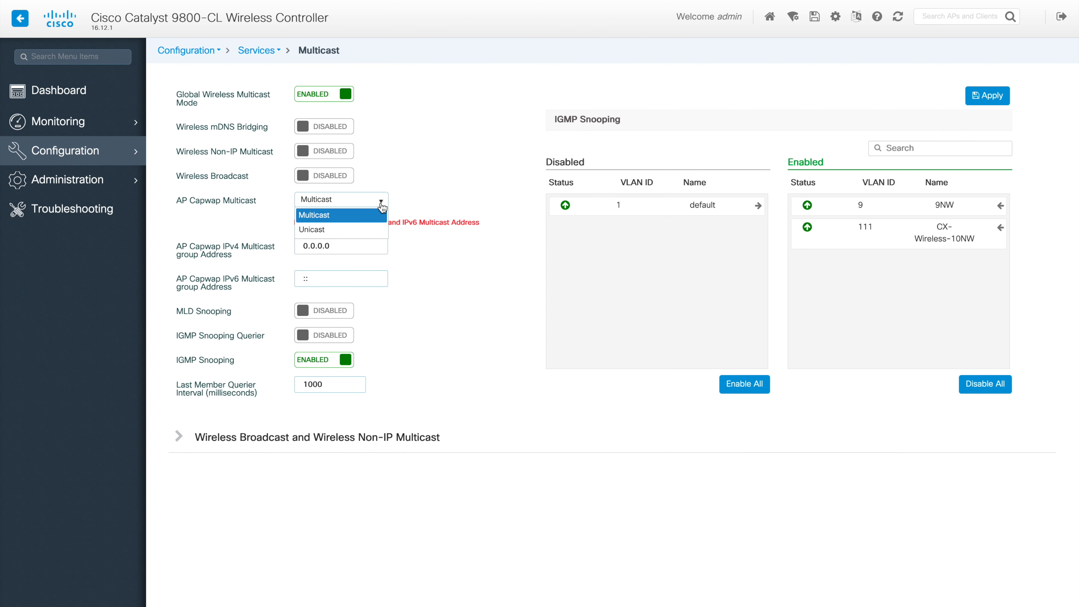
{"action": "left_click", "coordinate": [441, 169]}
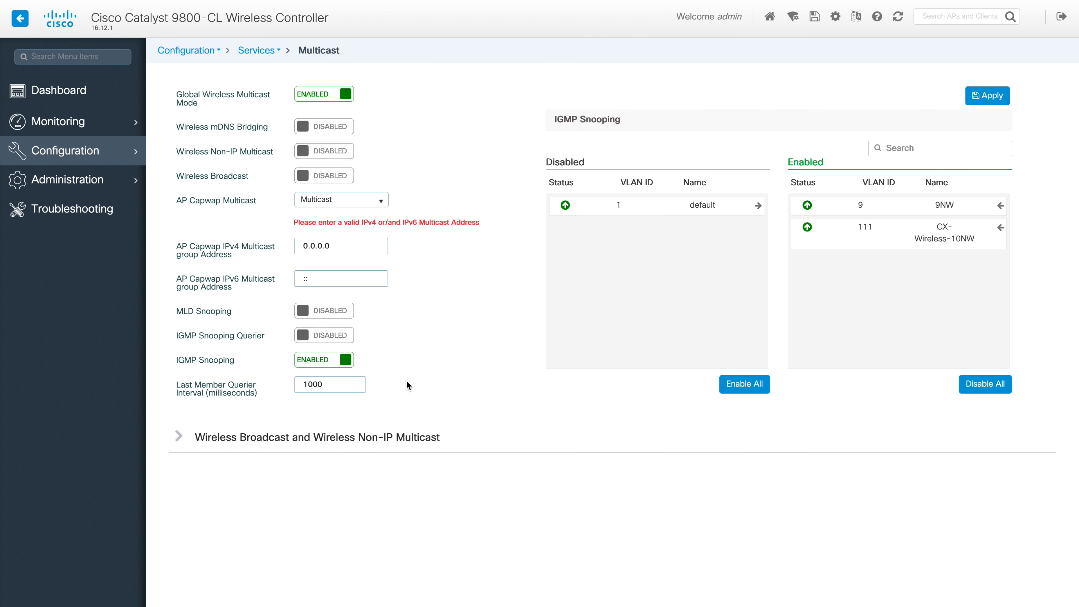
Step: Expand Wireless Broadcast and Wireless Non-IP Multicast, review the VLAN table and the Add New VLAN form, and close the form without adding a VLAN
{"action": "left_click", "coordinate": [255, 438]}
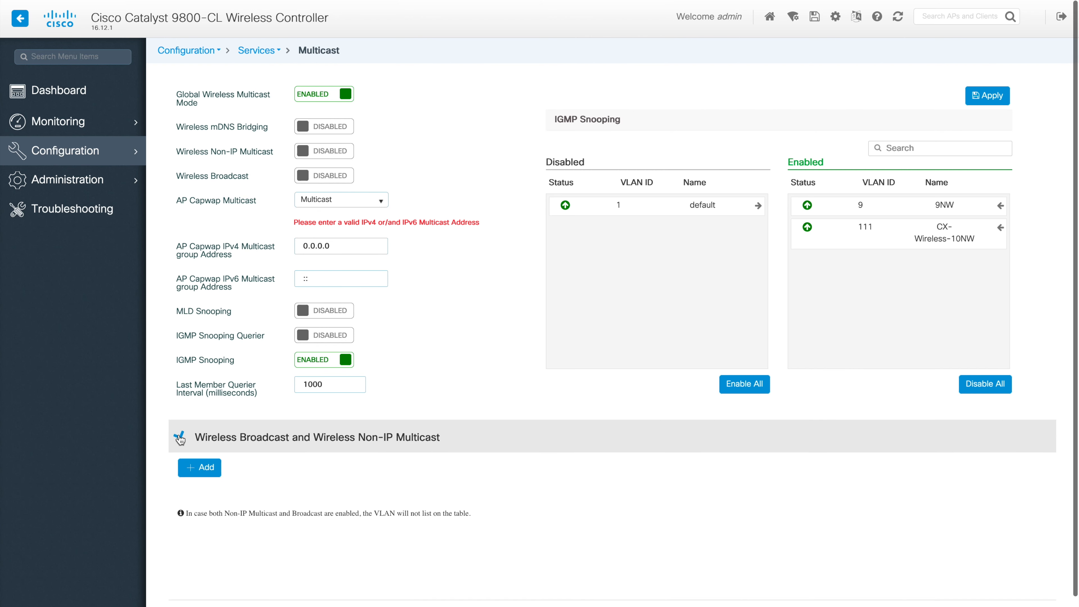
{"action": "scroll", "coordinate": [402, 374], "scroll_direction": "down", "scroll_amount": 2}
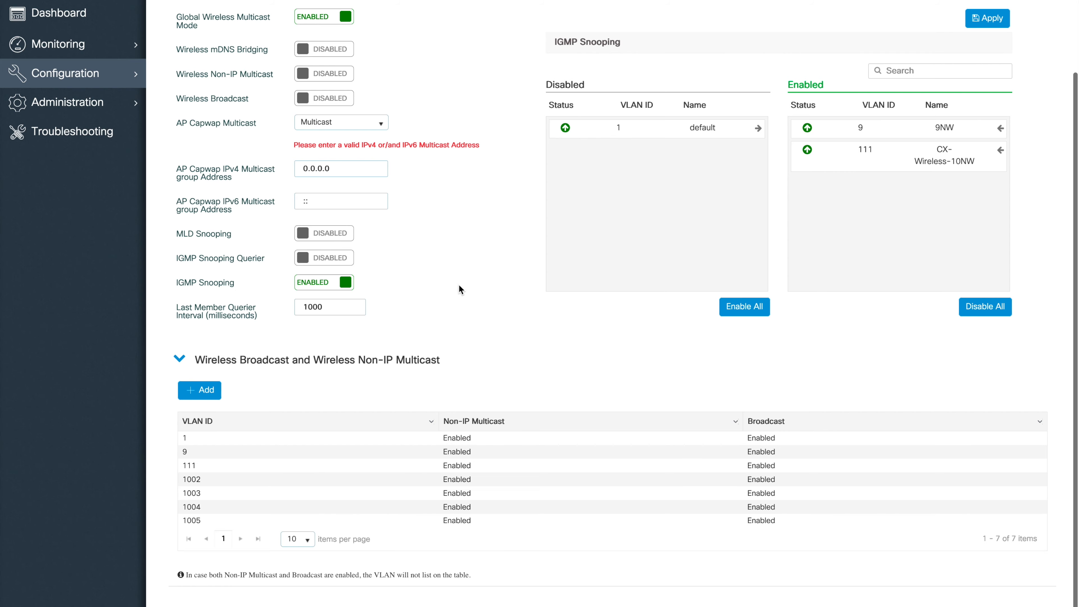
{"action": "left_click", "coordinate": [197, 399]}
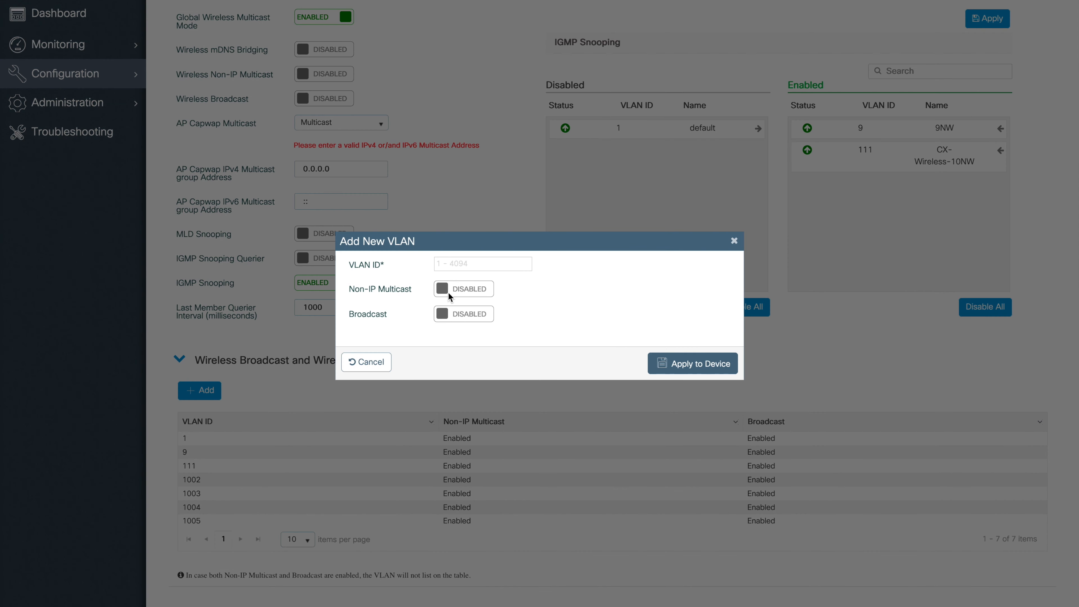
{"action": "left_click", "coordinate": [479, 265]}
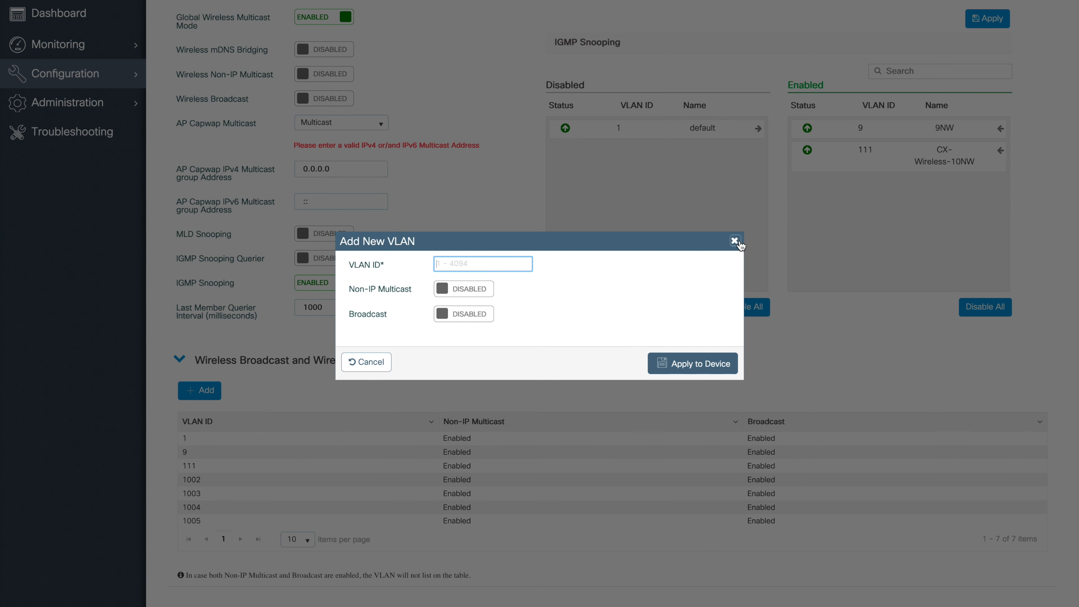
{"action": "left_click", "coordinate": [734, 240]}
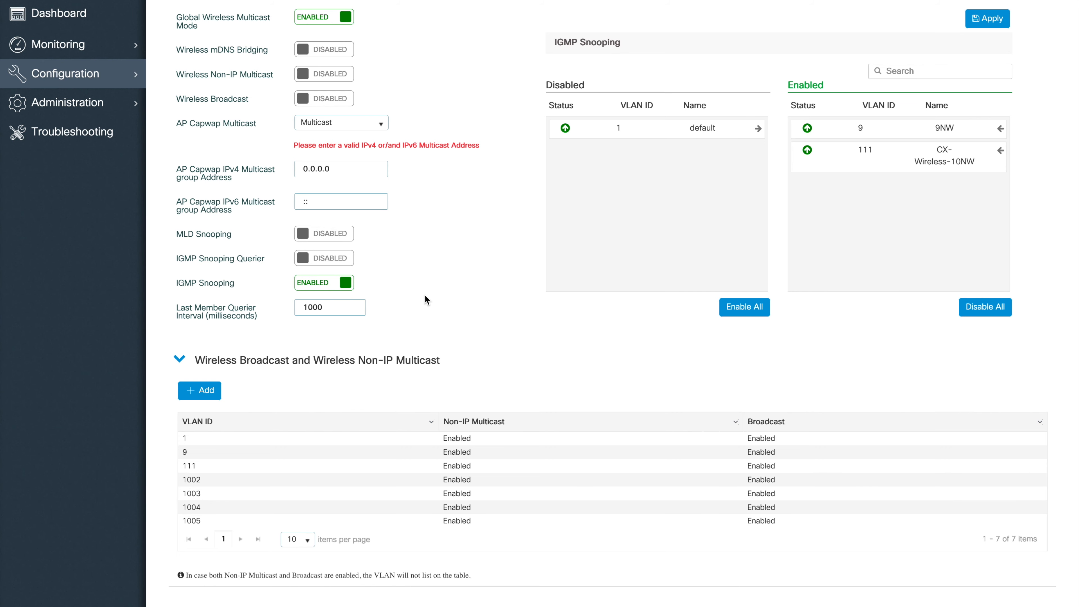
{"action": "scroll", "coordinate": [425, 294], "scroll_direction": "up", "scroll_amount": 3}
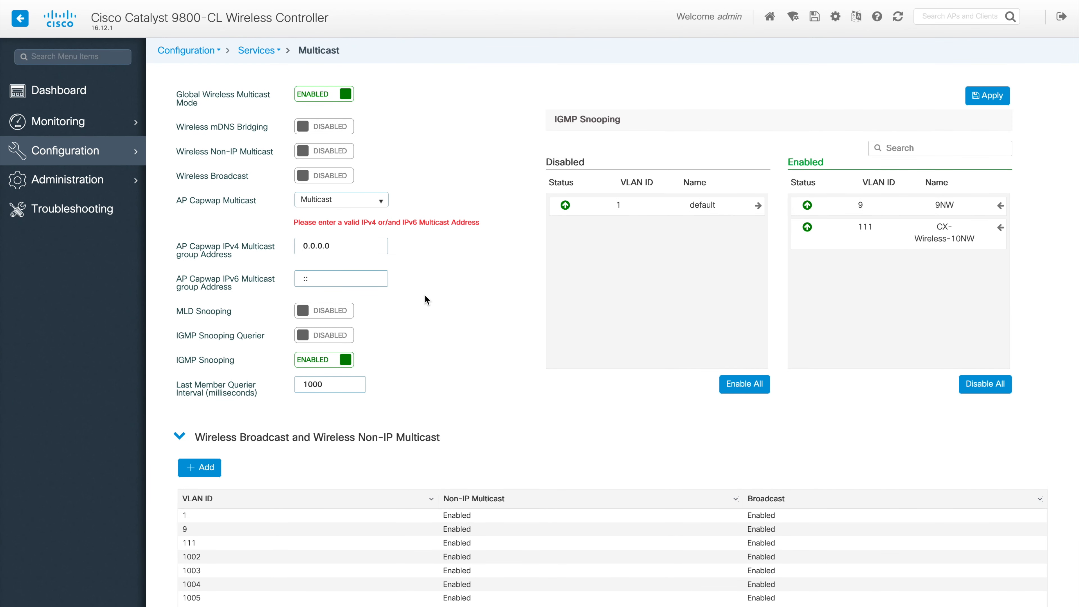
Step: Open the NetFlow service, review the Wireless avc basic entry and its available NetFlow templates, and close it without changes
{"action": "left_click", "coordinate": [219, 50]}
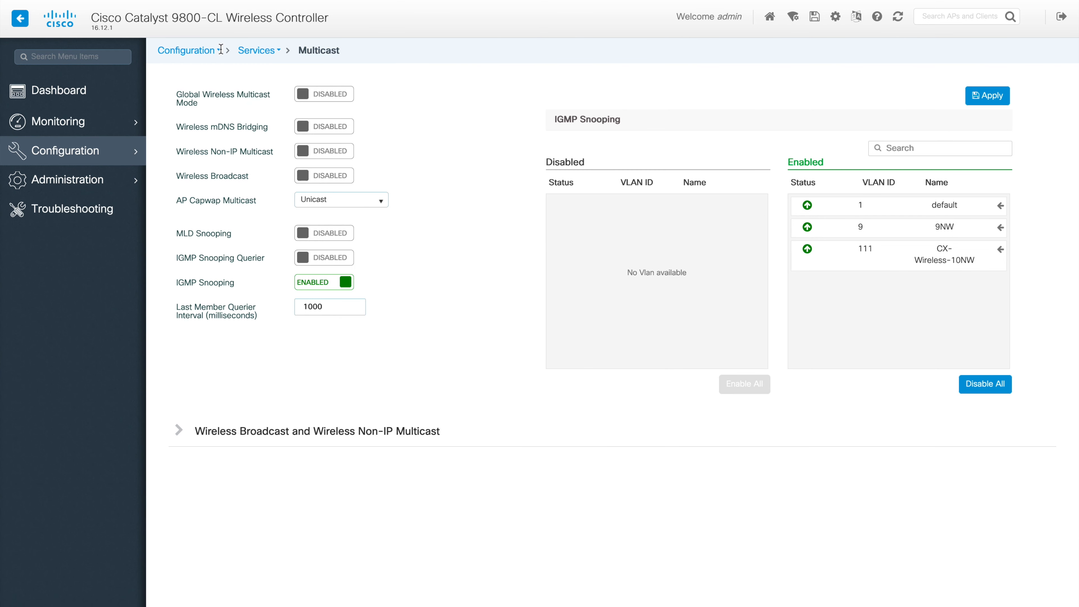
{"action": "left_click", "coordinate": [216, 49]}
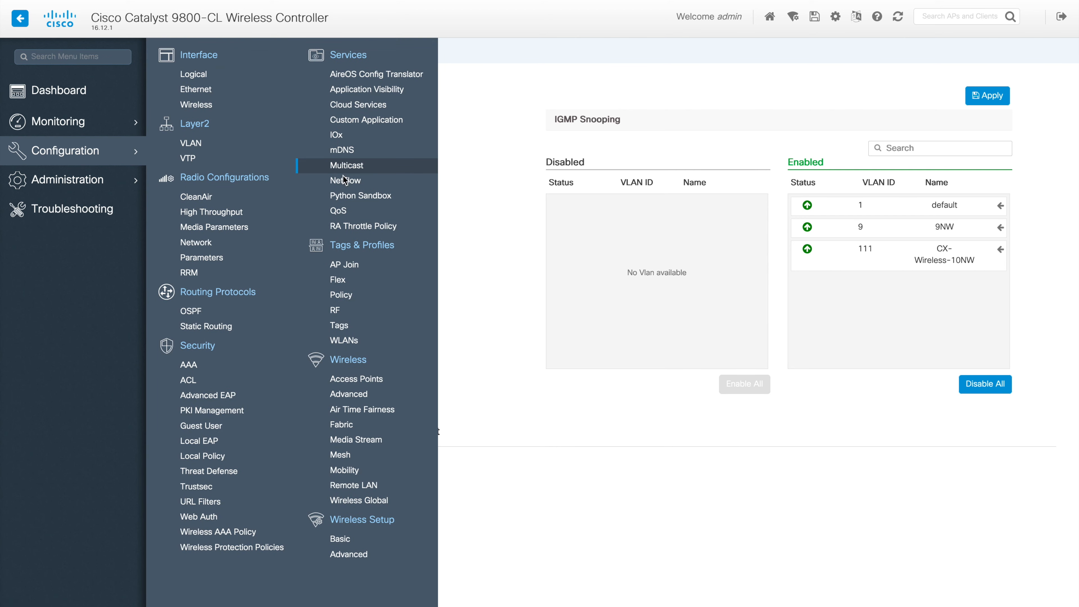
{"action": "left_click", "coordinate": [345, 180]}
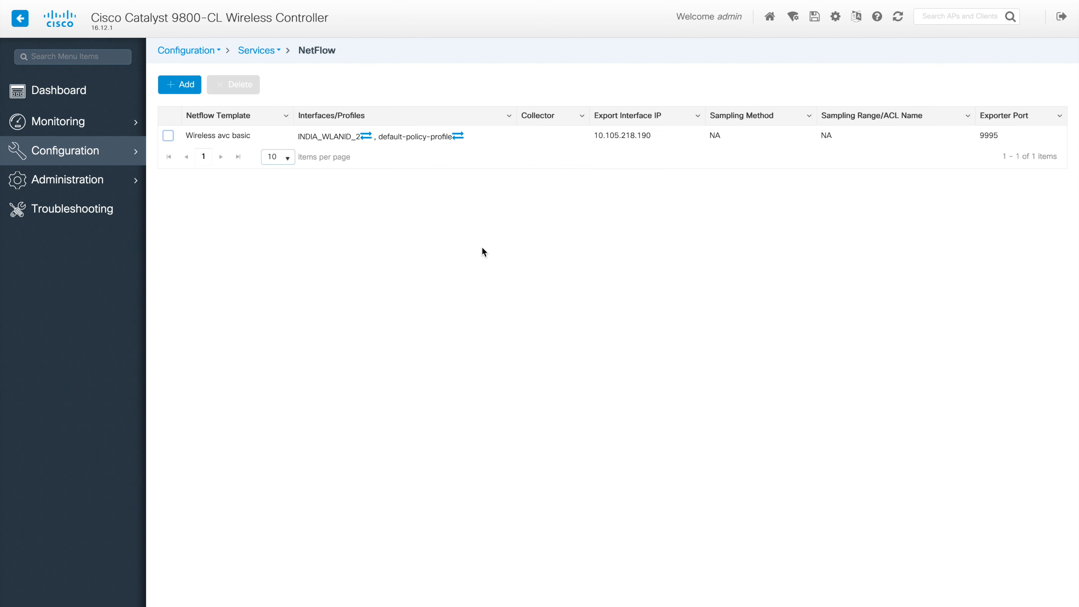
{"action": "left_click", "coordinate": [246, 142]}
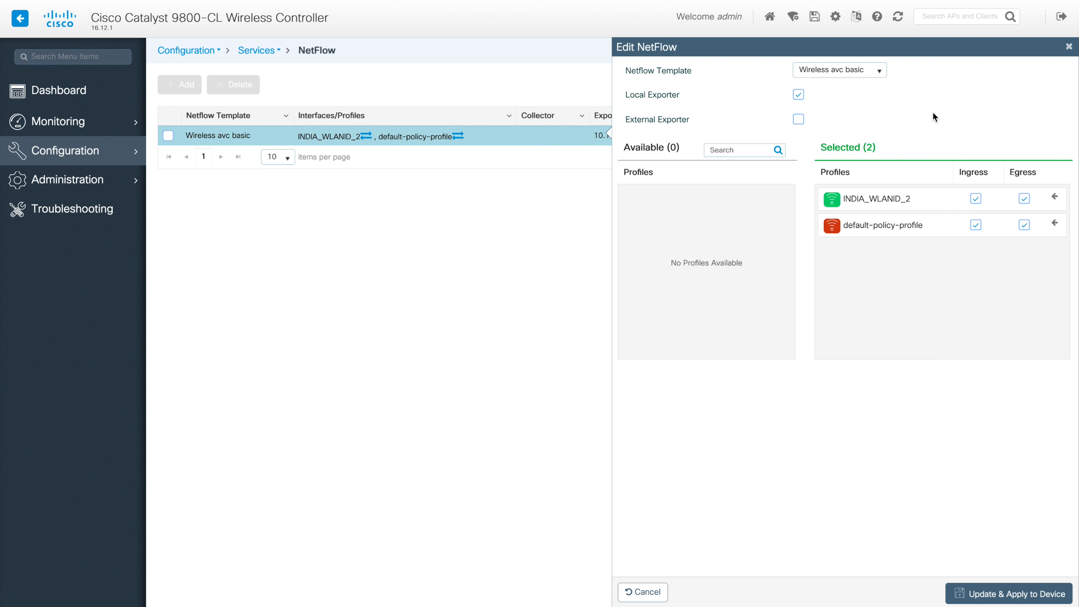
{"action": "left_click", "coordinate": [884, 73]}
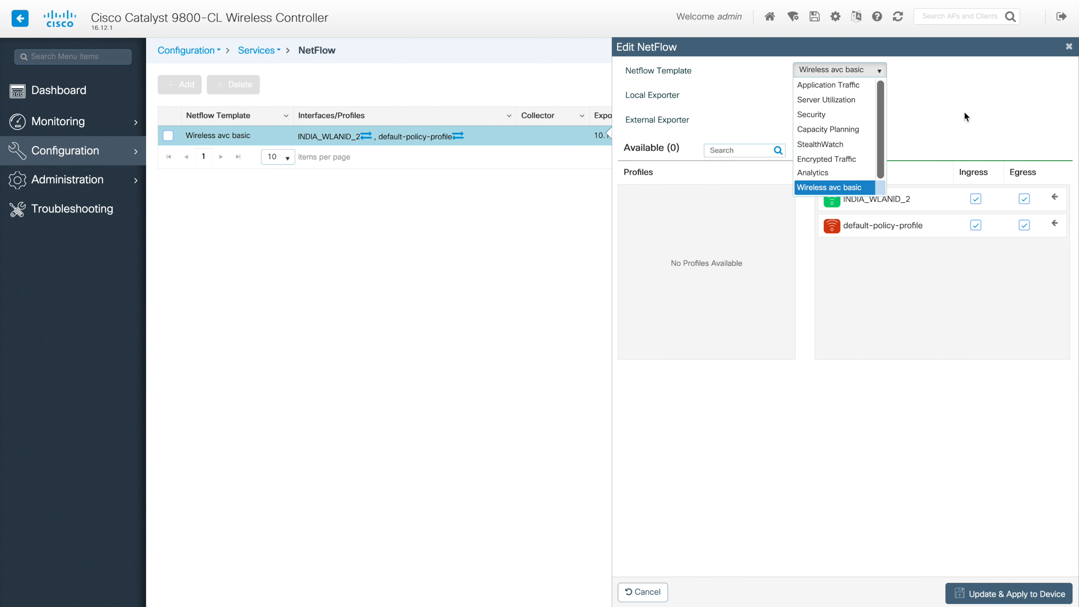
{"action": "left_click", "coordinate": [949, 88]}
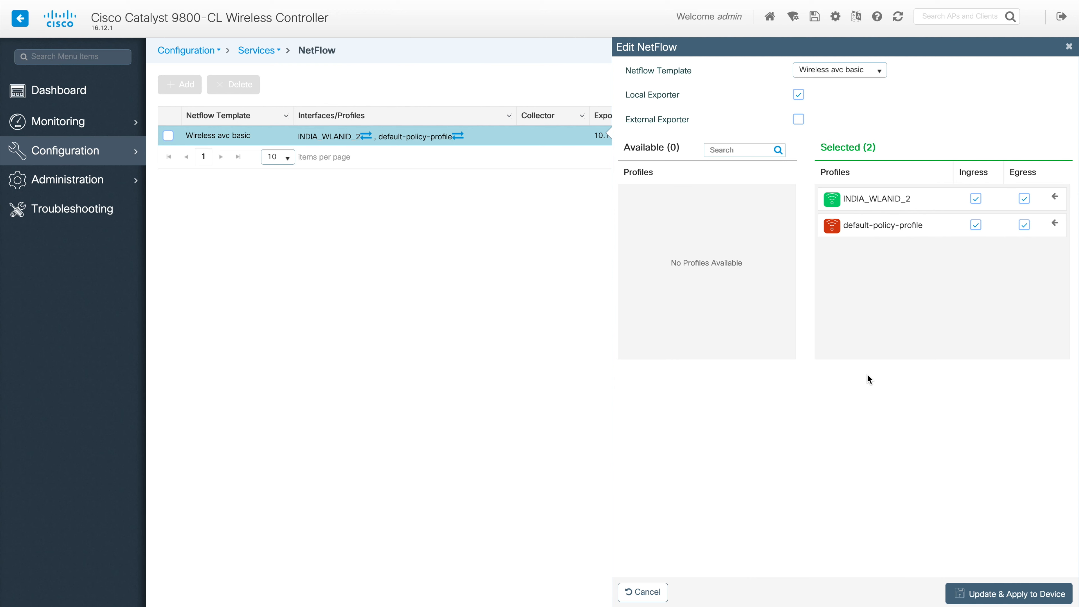
{"action": "left_click", "coordinate": [644, 594]}
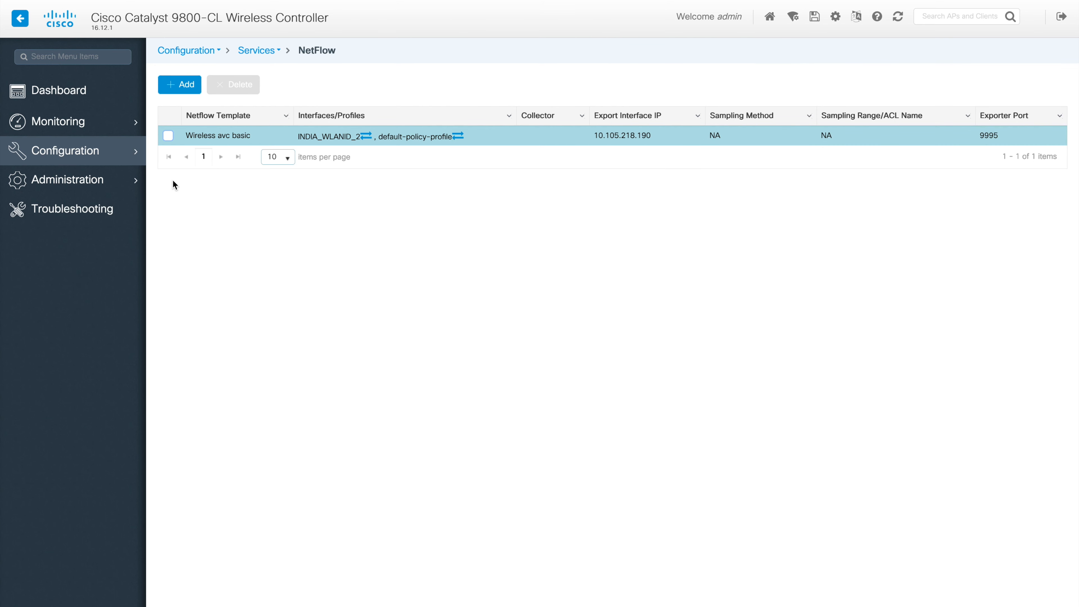
Step: Open the Python Sandbox service and view its CLI Sandbox and NETCONF Sandbox
{"action": "left_click", "coordinate": [220, 56]}
{"action": "left_click", "coordinate": [372, 197]}
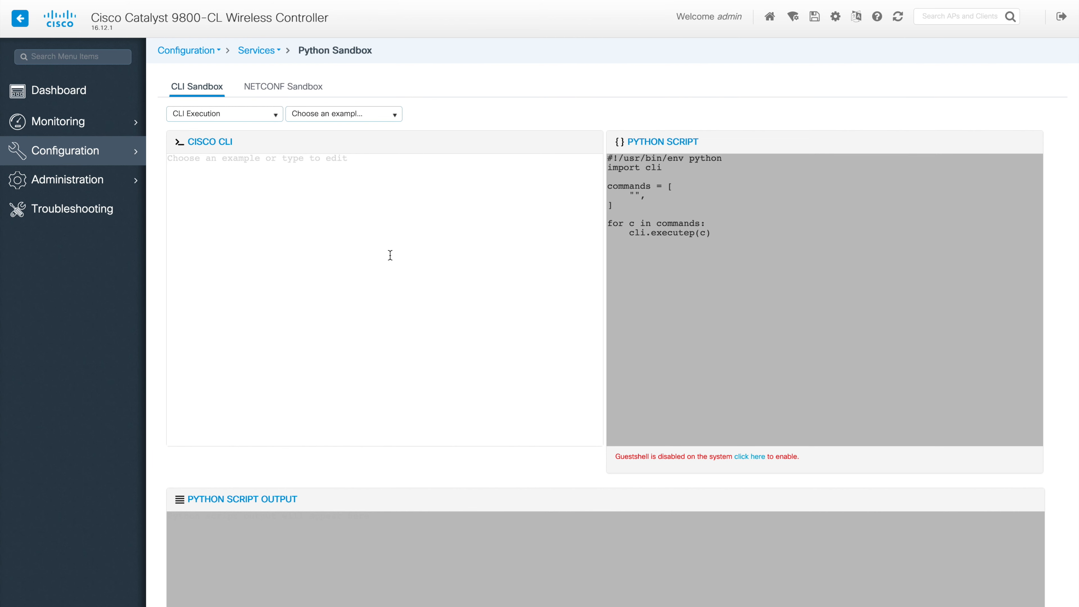
{"action": "left_click", "coordinate": [286, 94]}
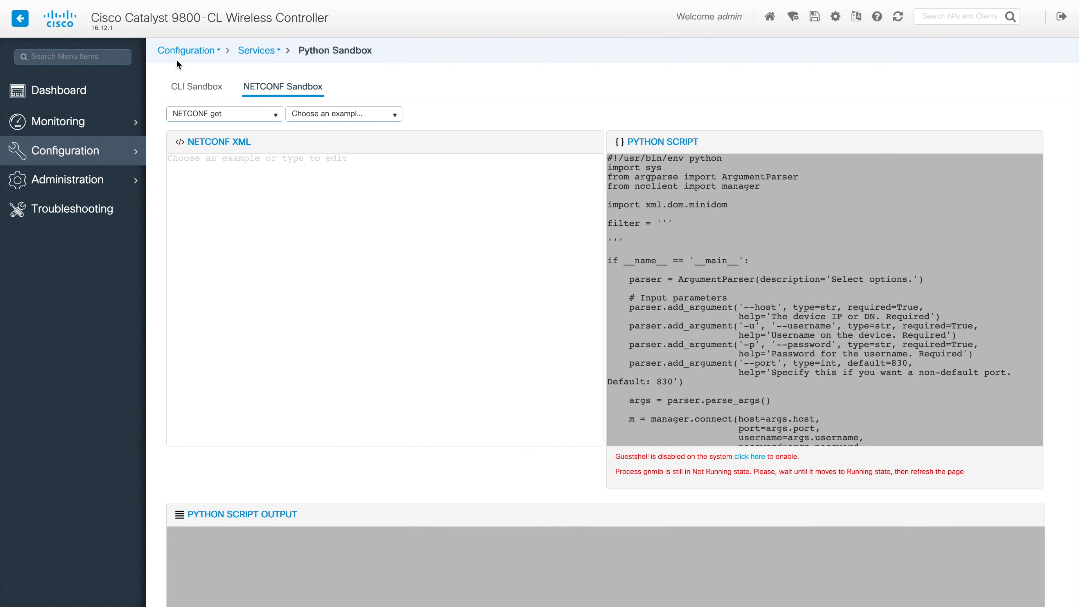
Step: Open the QoS service and review the Auto Qos Macro options of the AutoQos-Enterprise policy
{"action": "left_click", "coordinate": [217, 51]}
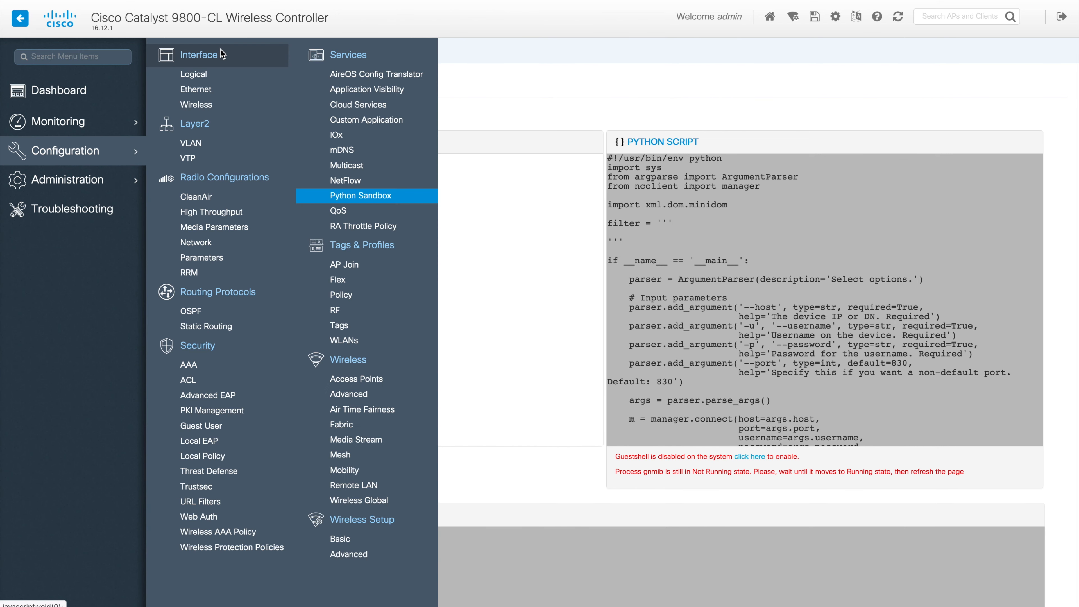
{"action": "left_click", "coordinate": [341, 215]}
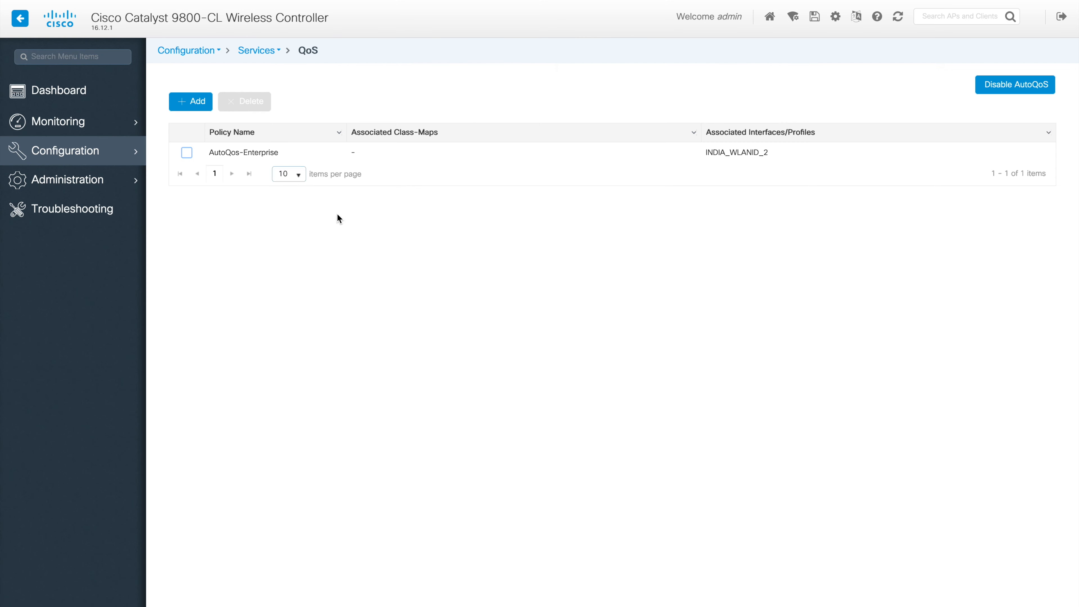
{"action": "left_click", "coordinate": [250, 157]}
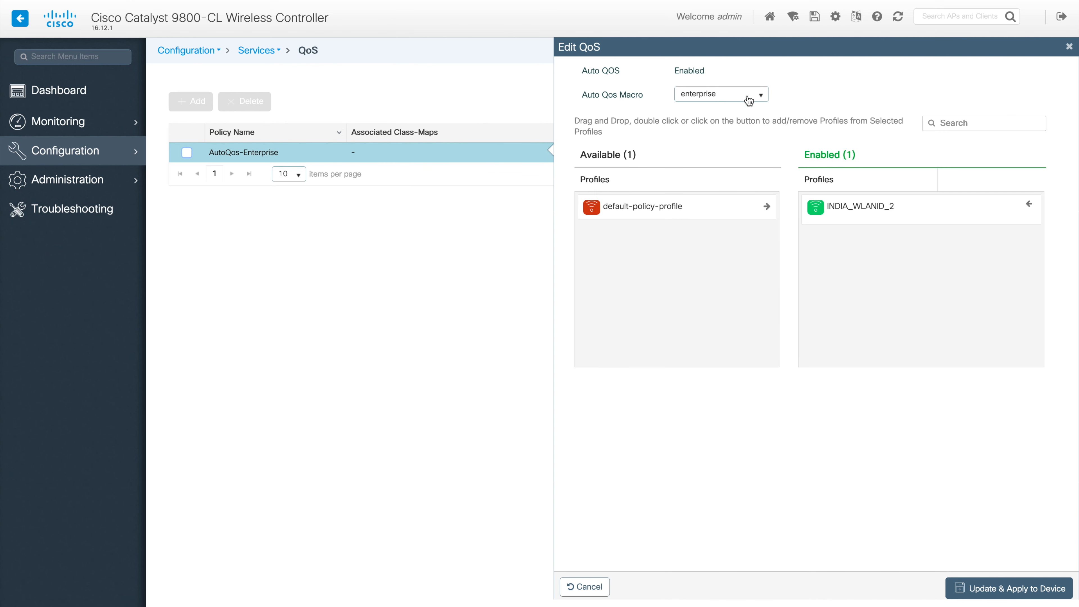
{"action": "left_click", "coordinate": [765, 100]}
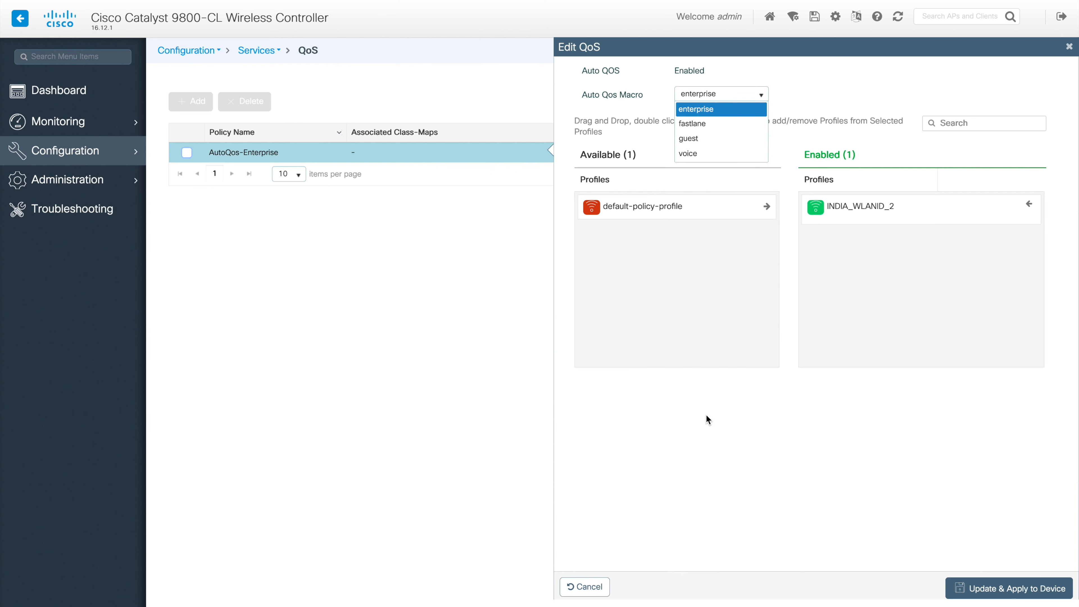
{"action": "left_click", "coordinate": [710, 462]}
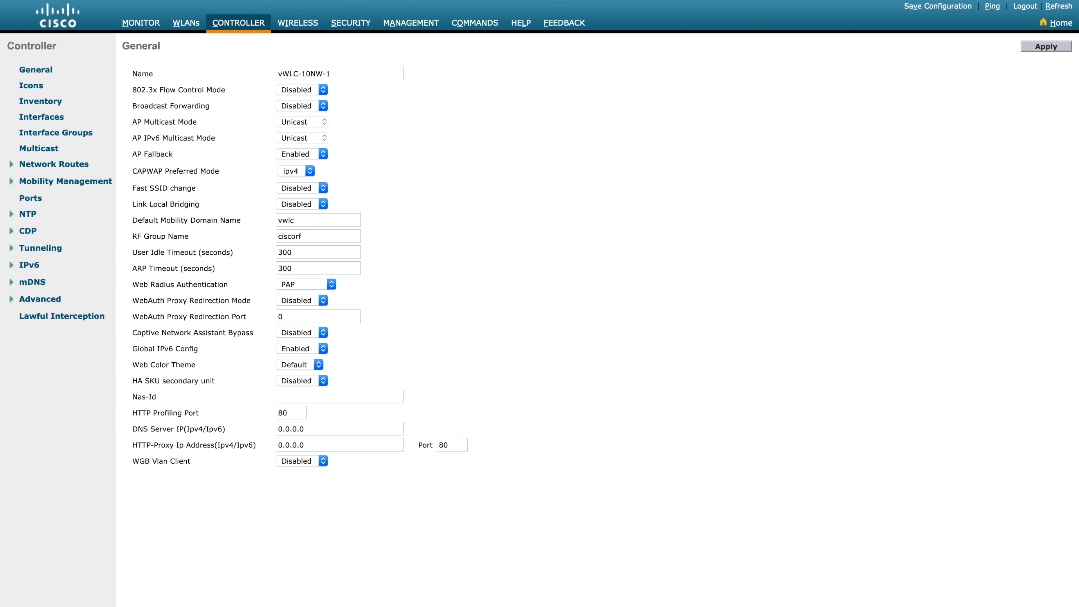
Step: Look up the QoS Profiles in the AireOS controller's Wireless section, recheck the Catalyst 9800's Auto Qos Macro options and close the policy without changes
{"action": "left_click", "coordinate": [302, 26]}
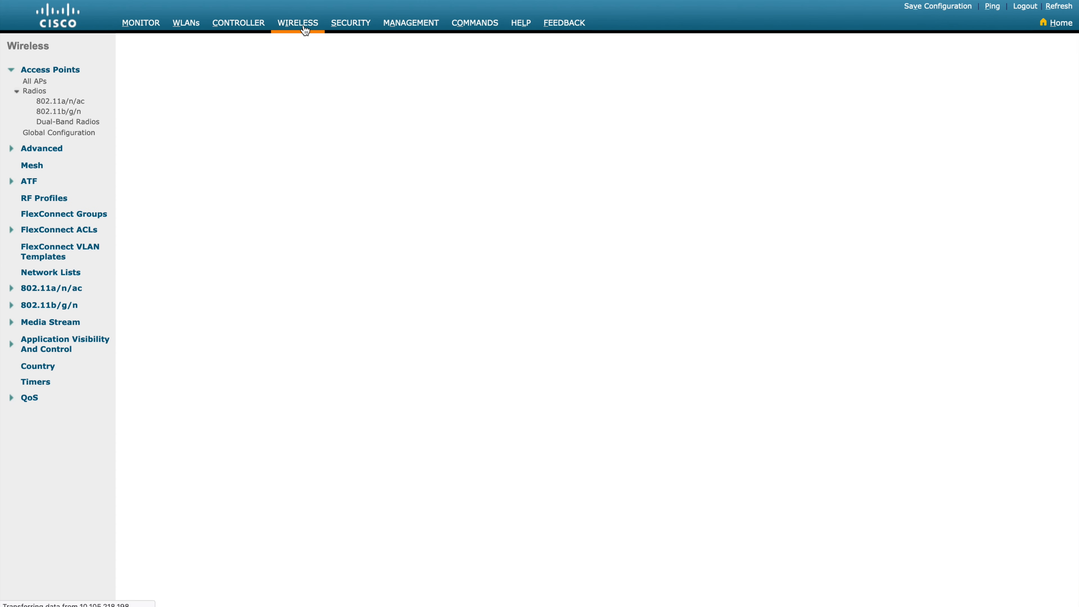
{"action": "left_click", "coordinate": [30, 398]}
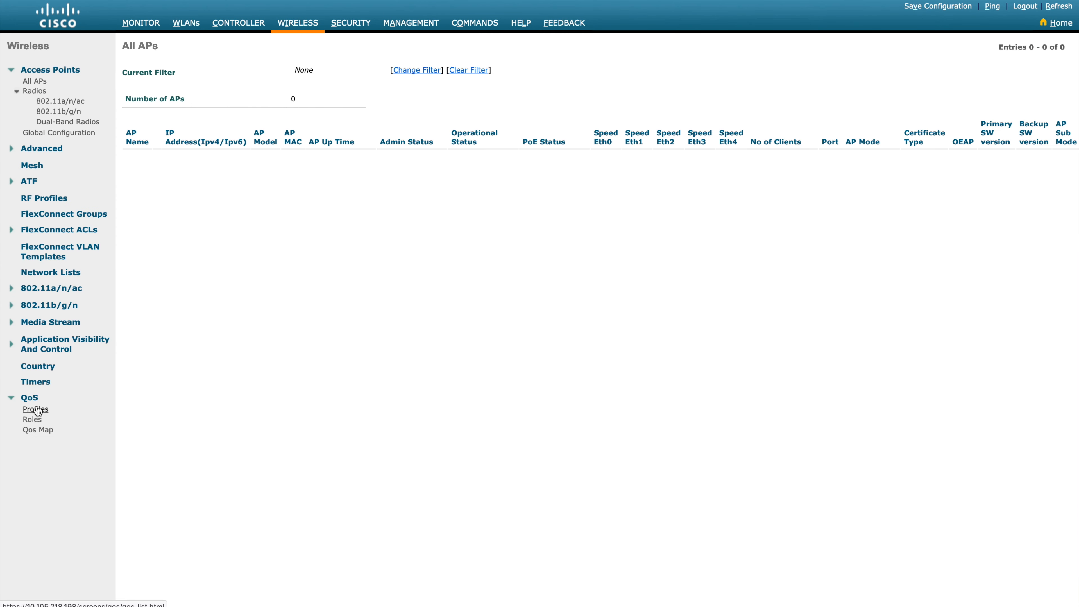
{"action": "left_click", "coordinate": [36, 410]}
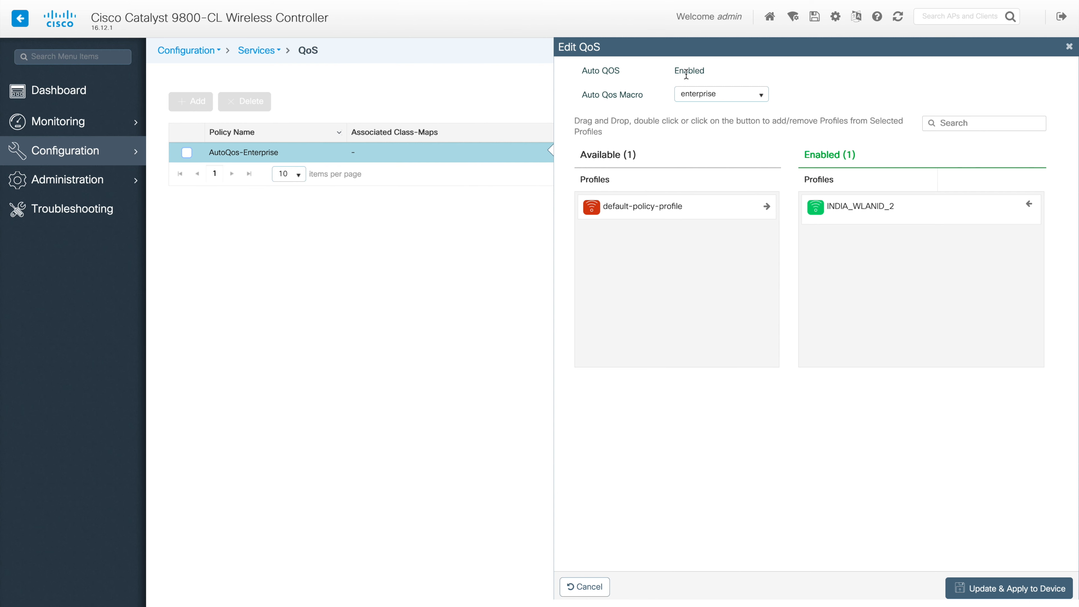
{"action": "left_click", "coordinate": [761, 96]}
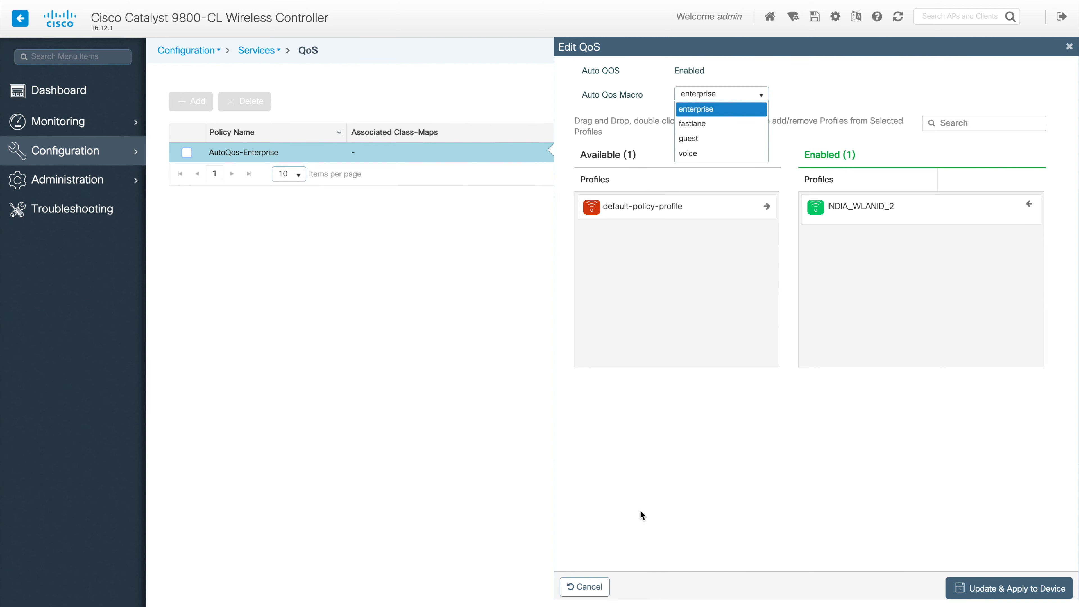
{"action": "left_click", "coordinate": [586, 587]}
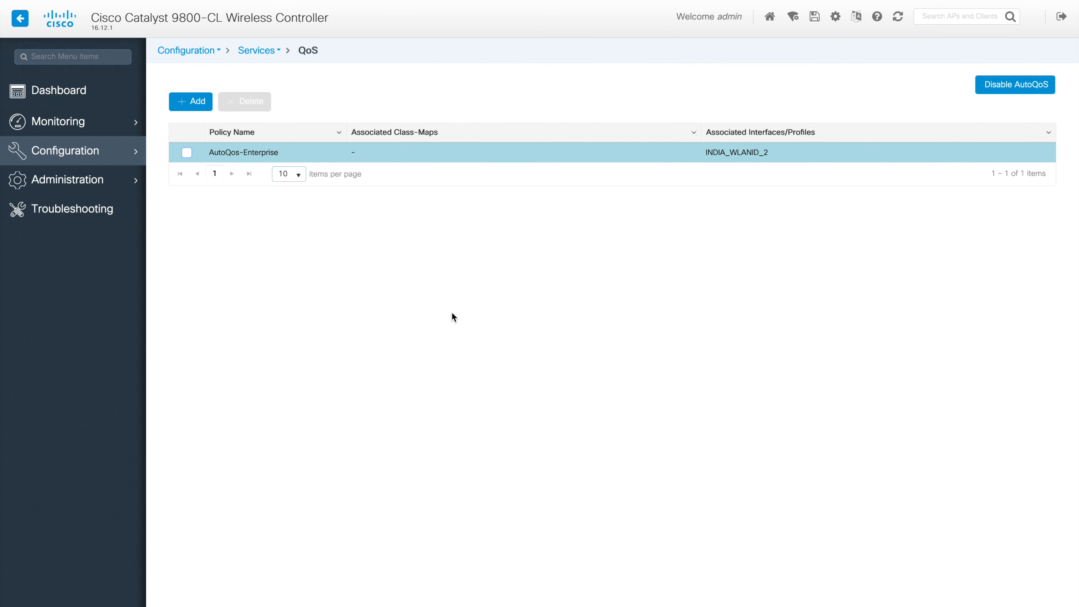
Step: Review the Add QoS form, including its profiles and AVC class-map options, and close it without adding a policy
{"action": "left_click", "coordinate": [187, 105]}
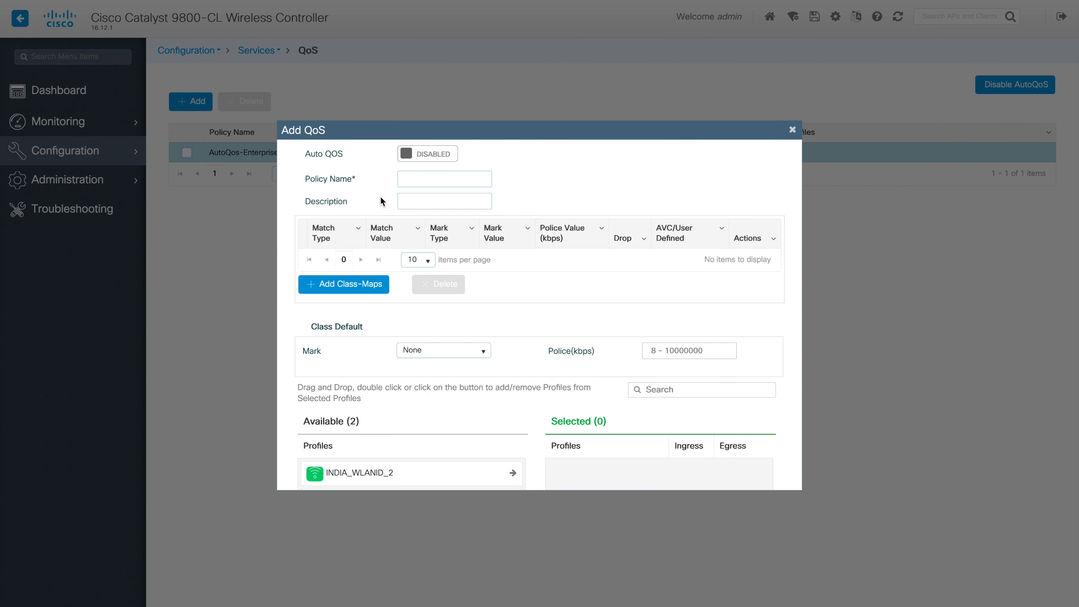
{"action": "scroll", "coordinate": [533, 355], "scroll_direction": "down", "scroll_amount": 5}
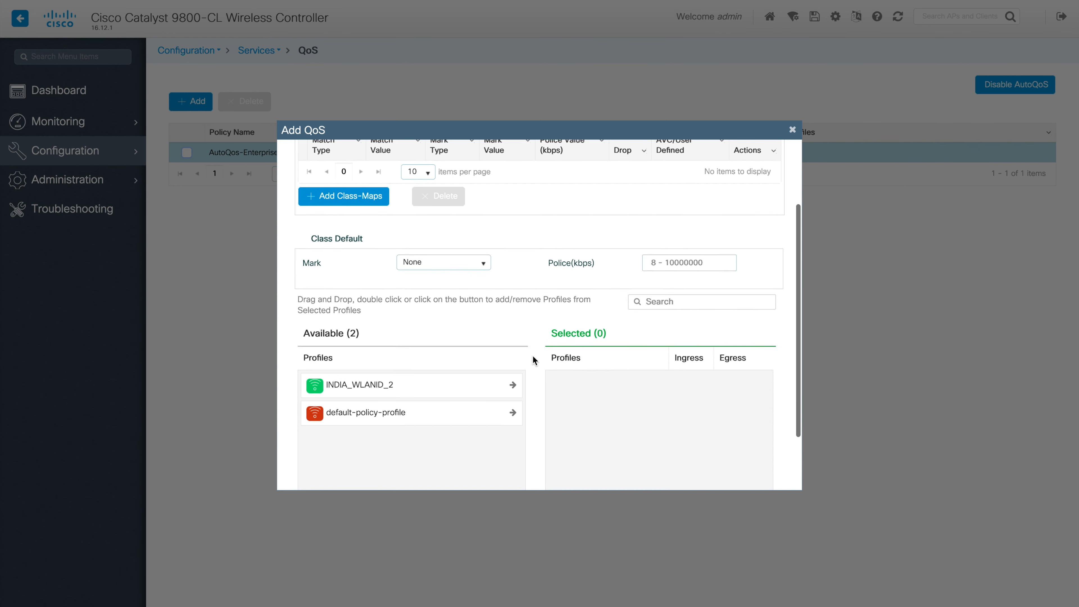
{"action": "scroll", "coordinate": [533, 355], "scroll_direction": "up", "scroll_amount": 5}
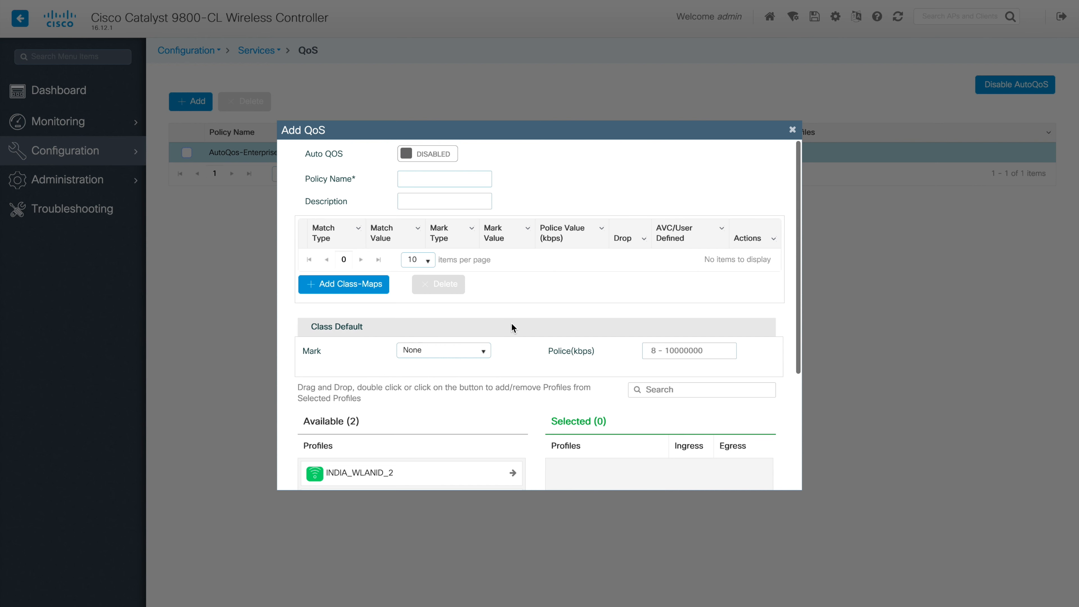
{"action": "left_click", "coordinate": [368, 283]}
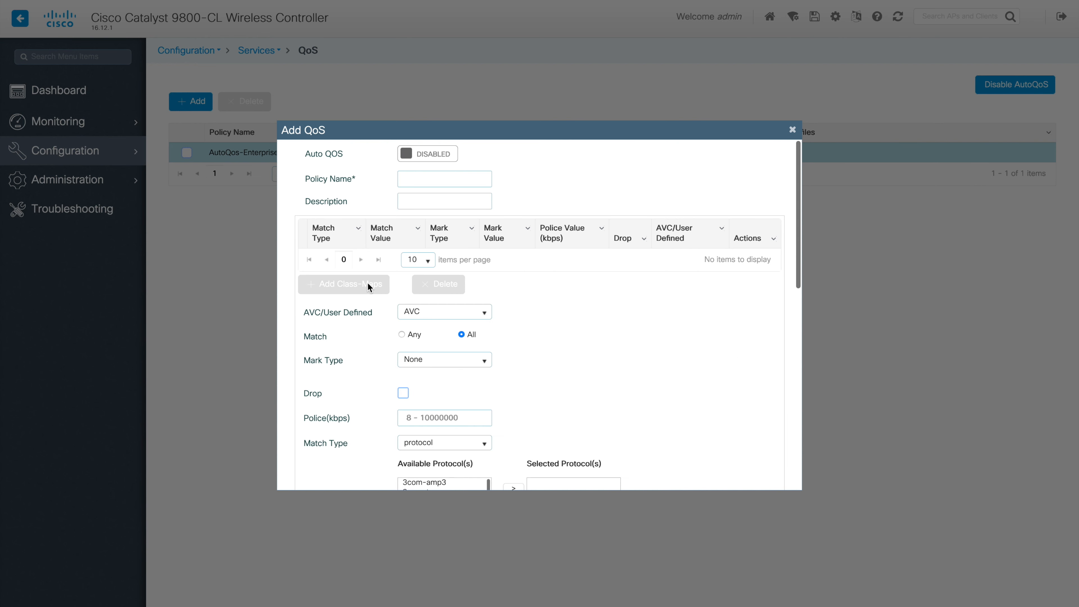
{"action": "scroll", "coordinate": [576, 372], "scroll_direction": "down", "scroll_amount": 5}
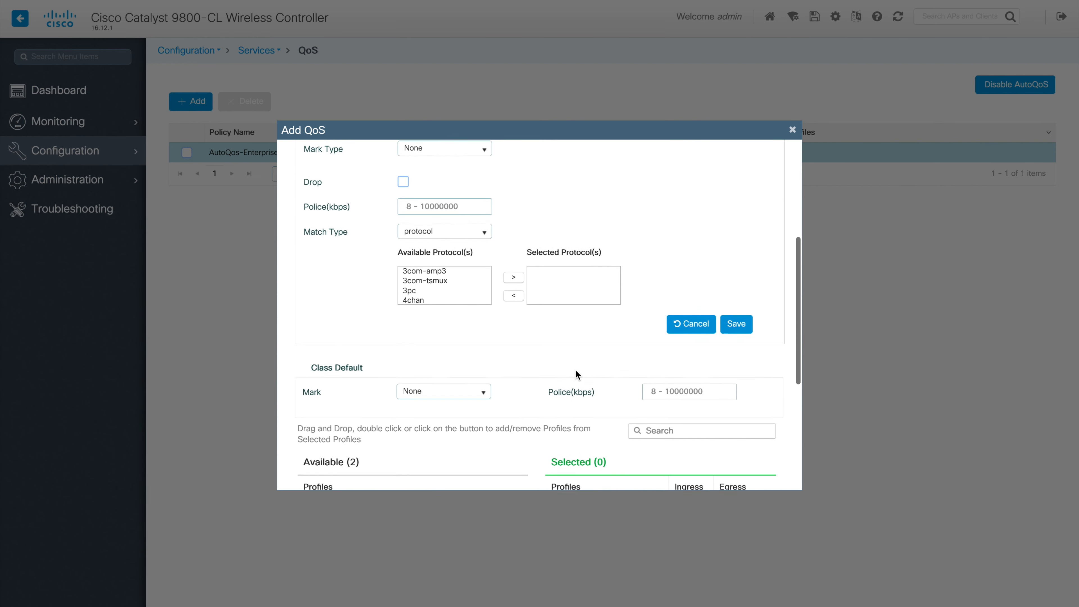
{"action": "scroll", "coordinate": [576, 372], "scroll_direction": "up", "scroll_amount": 3}
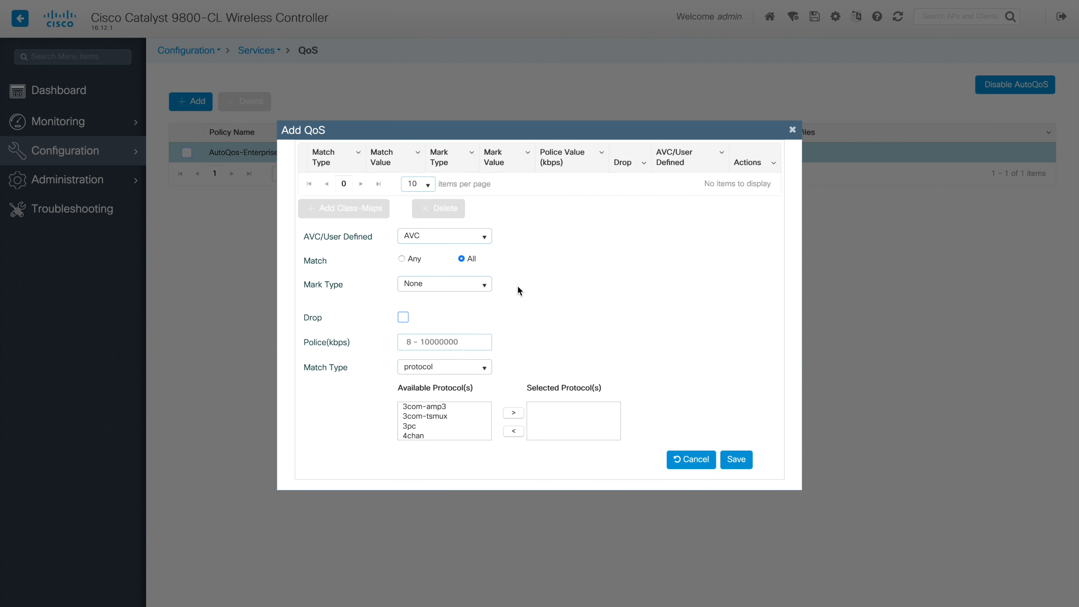
{"action": "scroll", "coordinate": [518, 289], "scroll_direction": "down", "scroll_amount": 5}
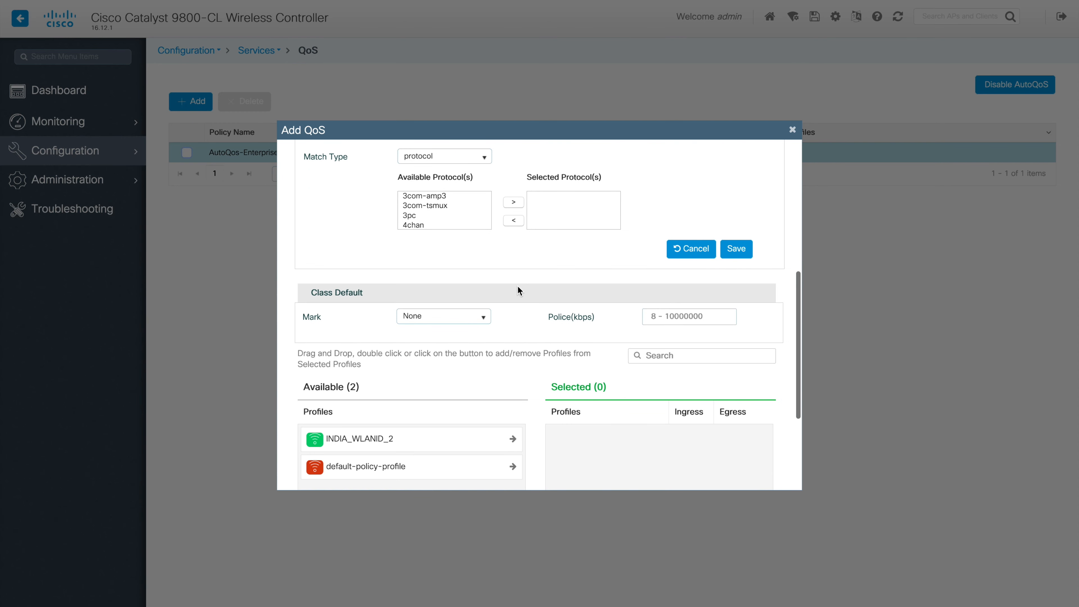
{"action": "left_click", "coordinate": [793, 130]}
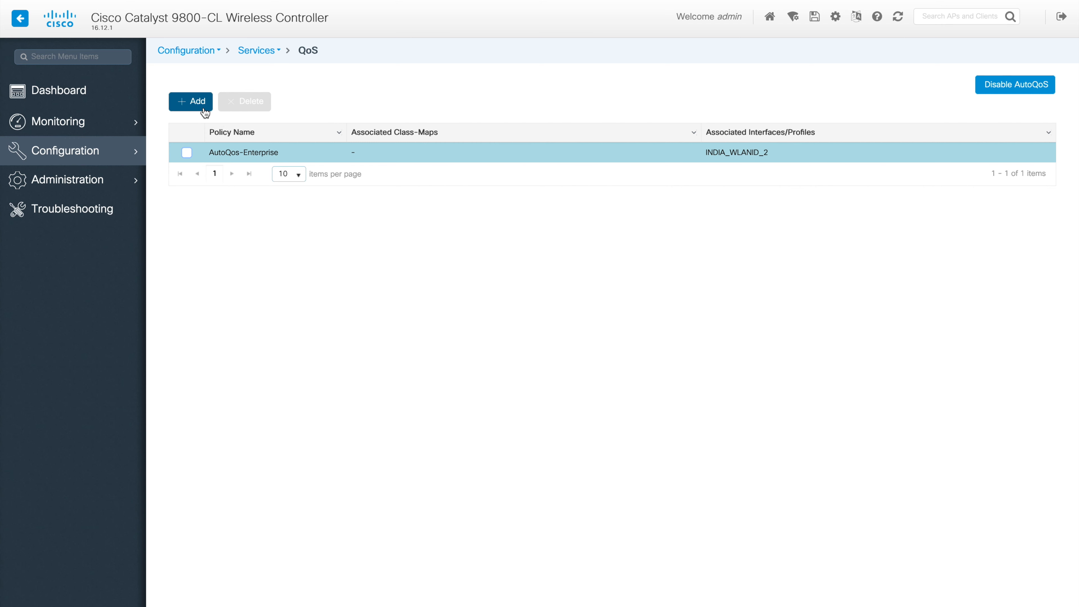
Step: Reopen the form for a new QoS policy and check the Mark options under Class Default
{"action": "left_click", "coordinate": [325, 151]}
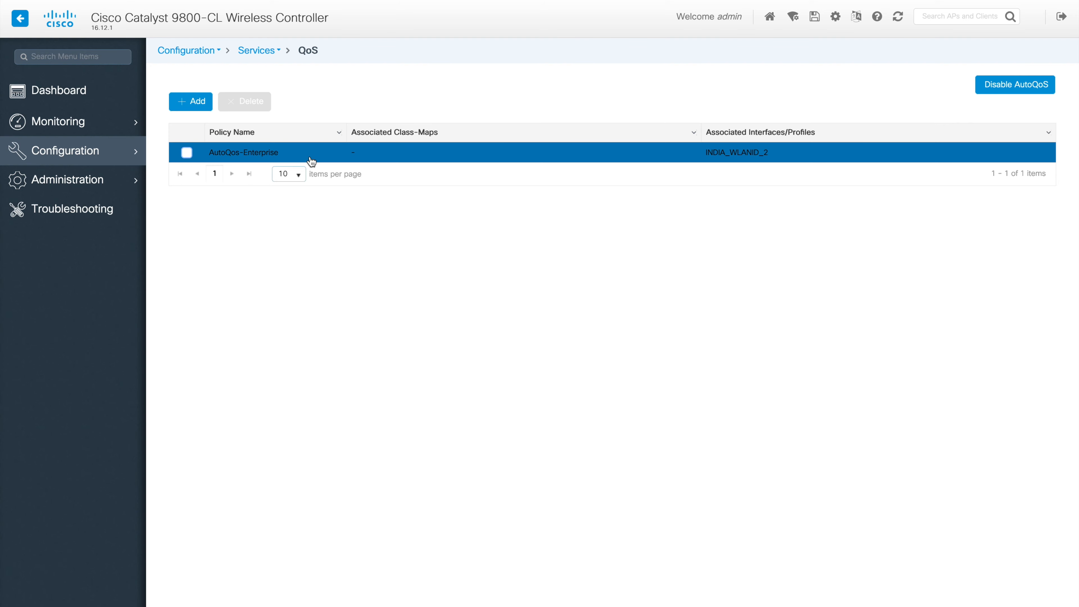
{"action": "left_click", "coordinate": [198, 107]}
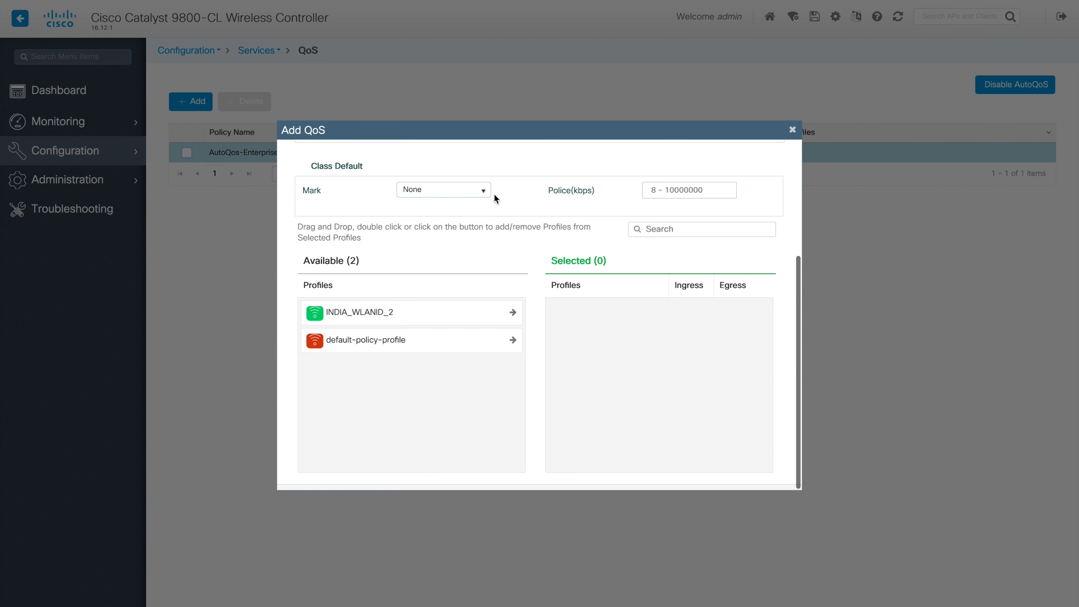
{"action": "left_click", "coordinate": [484, 198]}
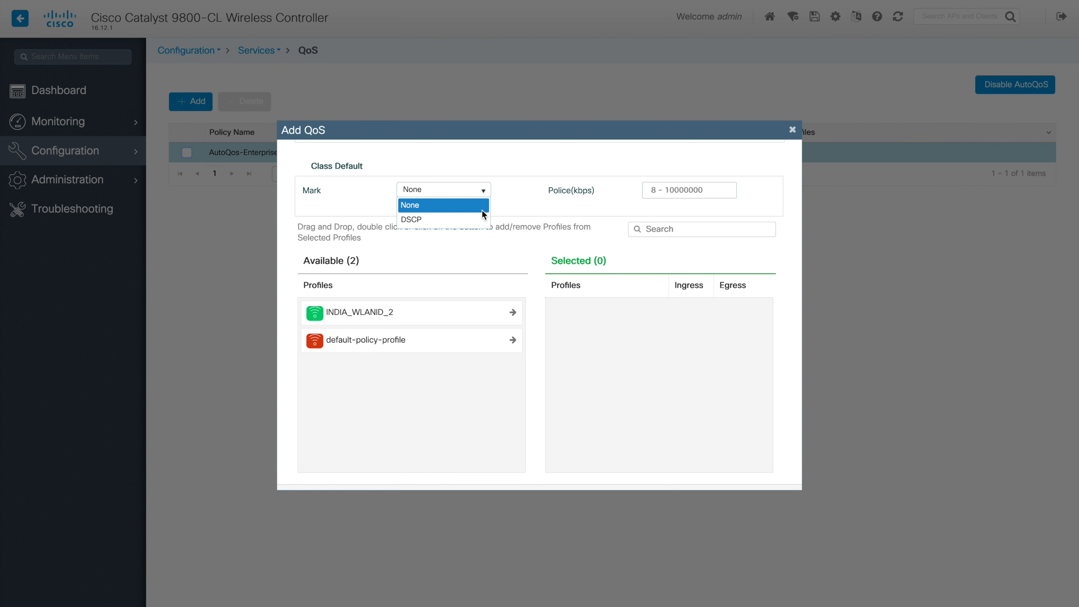
{"action": "left_click", "coordinate": [454, 220]}
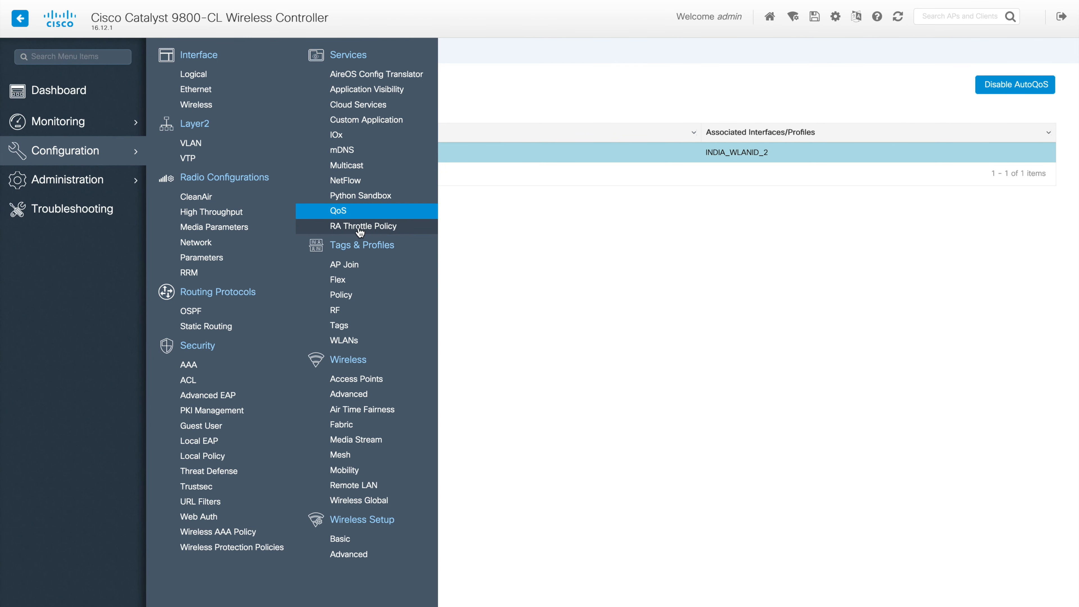
Step: Open the RA Throttle Policy service, review the fields for adding a policy and close the form without changes
{"action": "left_click", "coordinate": [359, 226]}
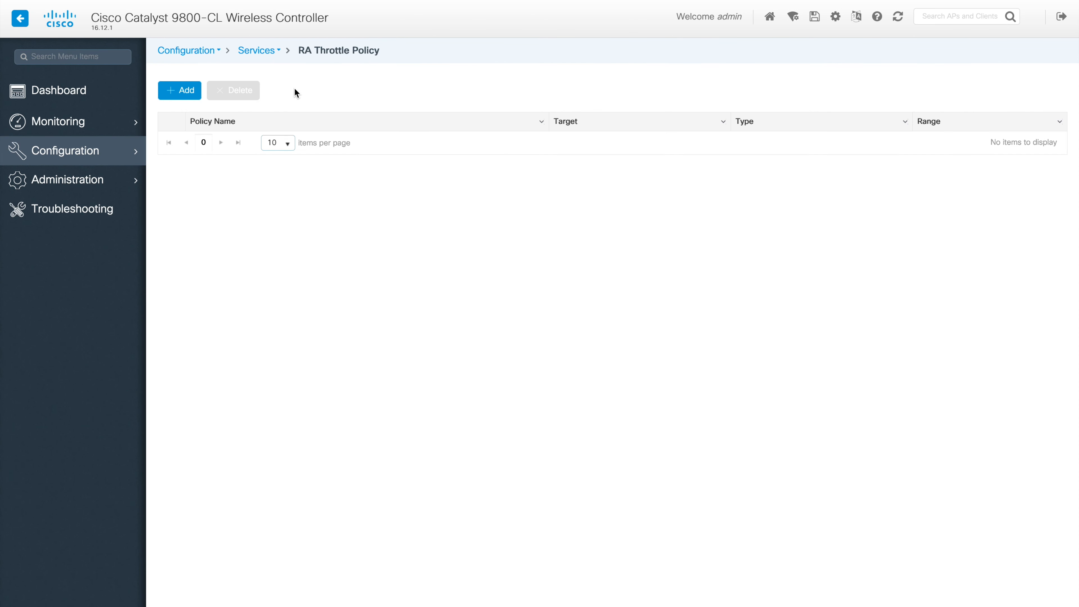
{"action": "left_click", "coordinate": [173, 99]}
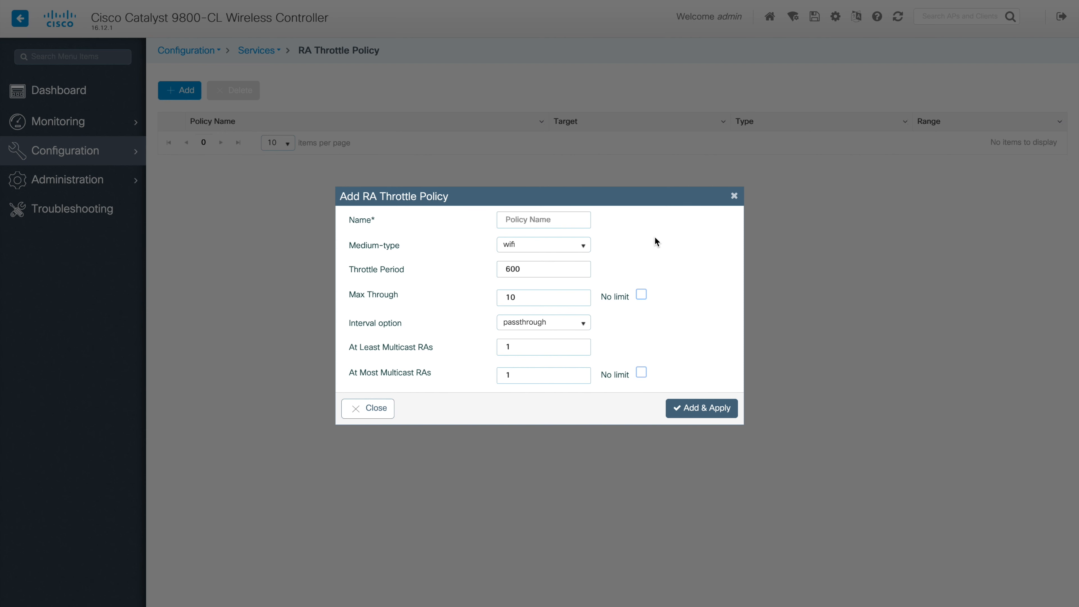
{"action": "left_click", "coordinate": [734, 199]}
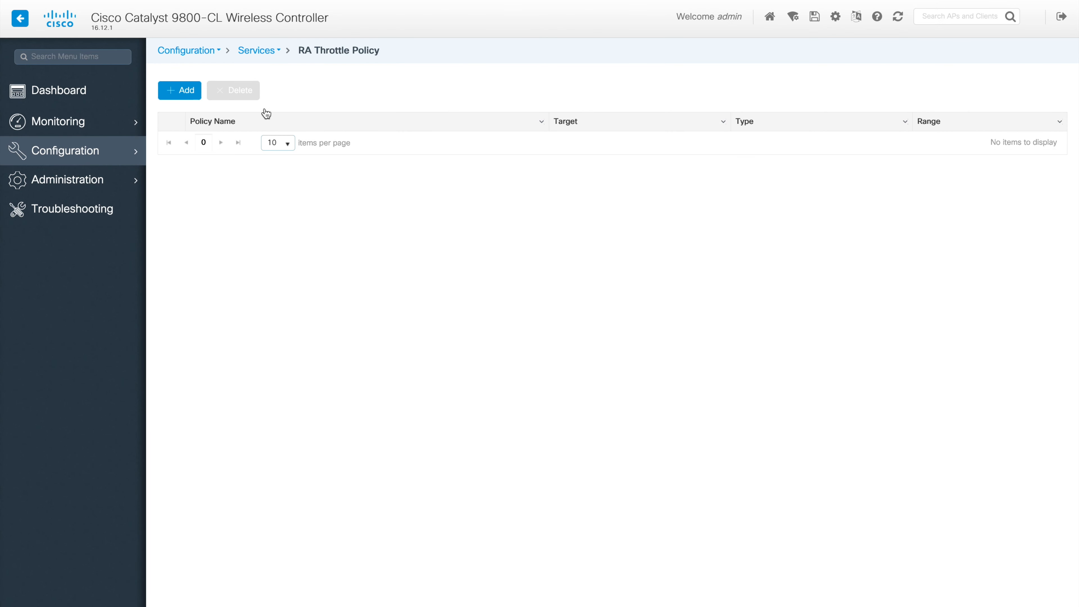
Step: Open the Tags configuration and view the Policy, Site, RF and AP tags, including the AP tag sources and static mappings
{"action": "left_click", "coordinate": [221, 54]}
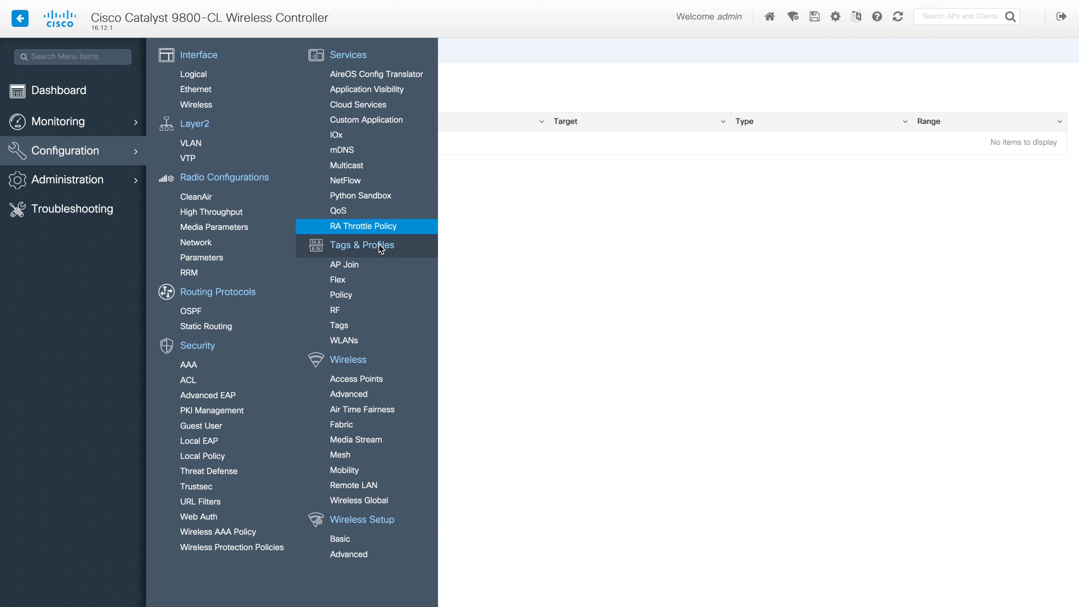
{"action": "left_click", "coordinate": [339, 326]}
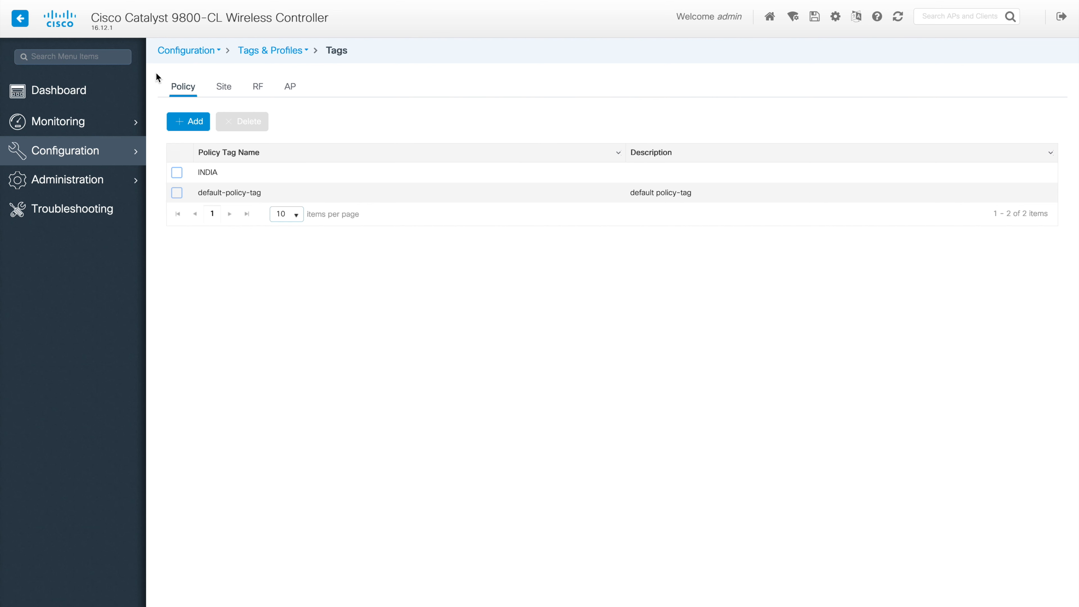
{"action": "left_click", "coordinate": [228, 92]}
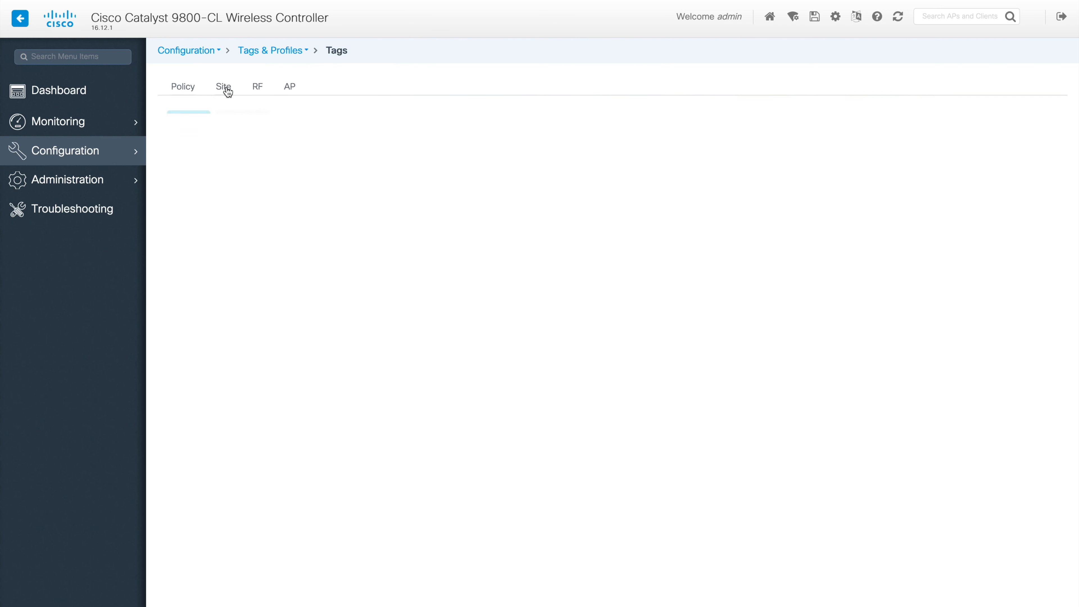
{"action": "left_click", "coordinate": [255, 93]}
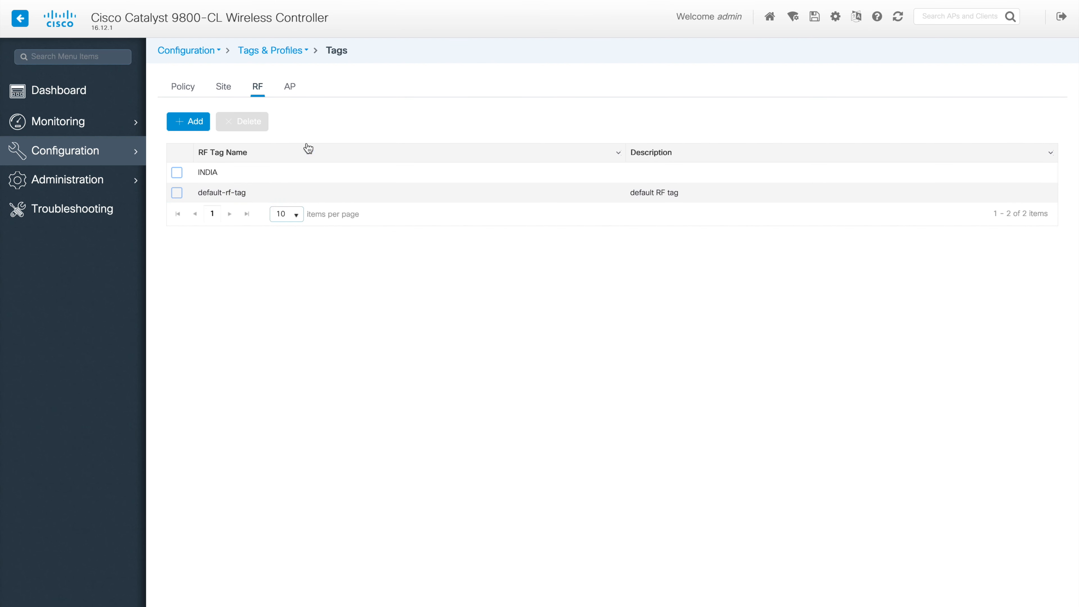
{"action": "left_click", "coordinate": [291, 94]}
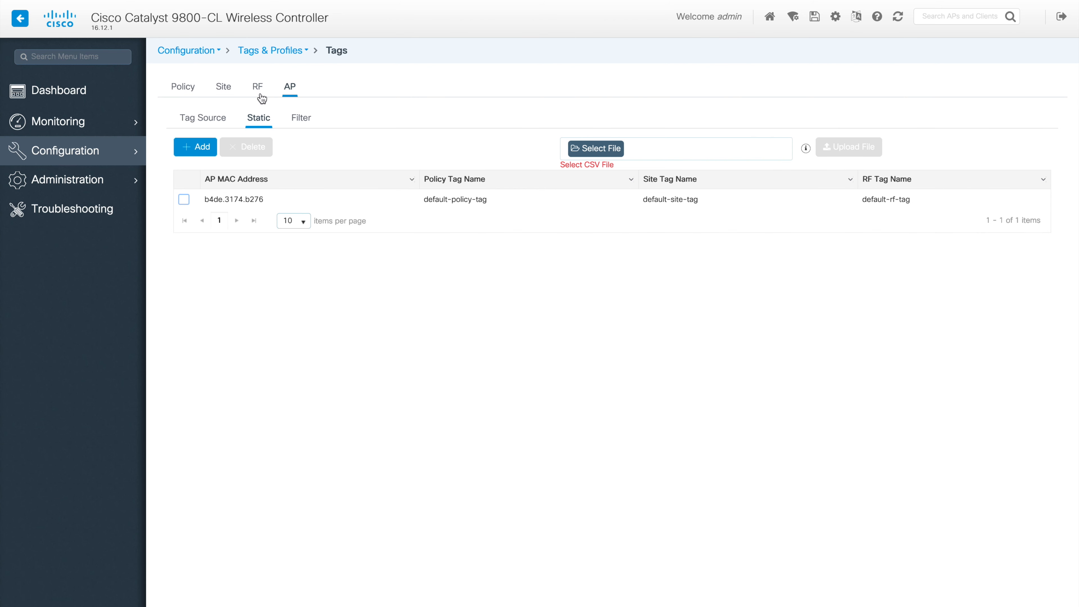
{"action": "left_click", "coordinate": [203, 119]}
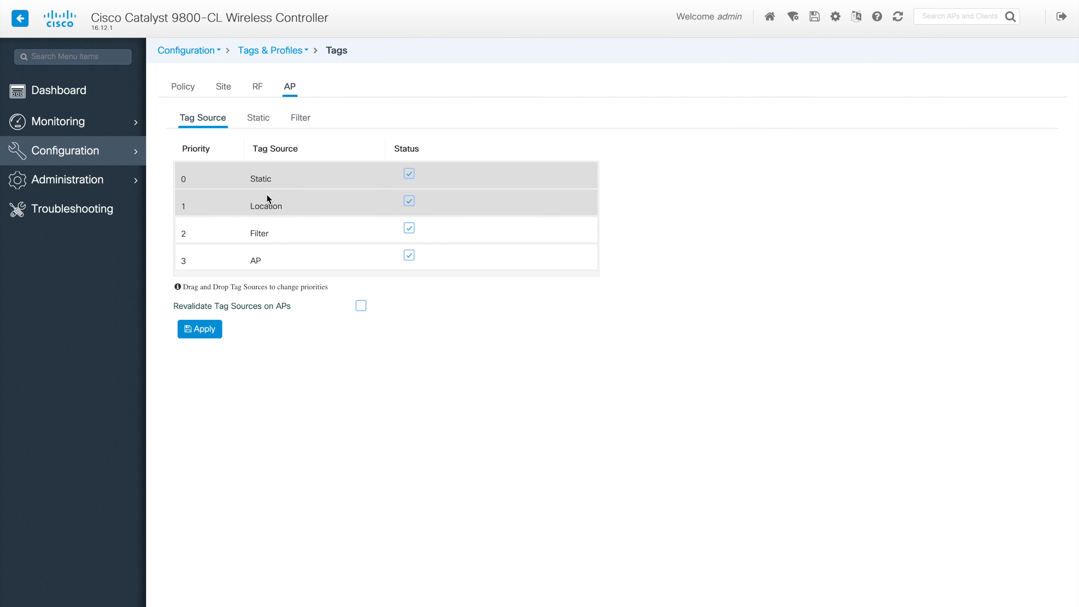
{"action": "left_click", "coordinate": [259, 121]}
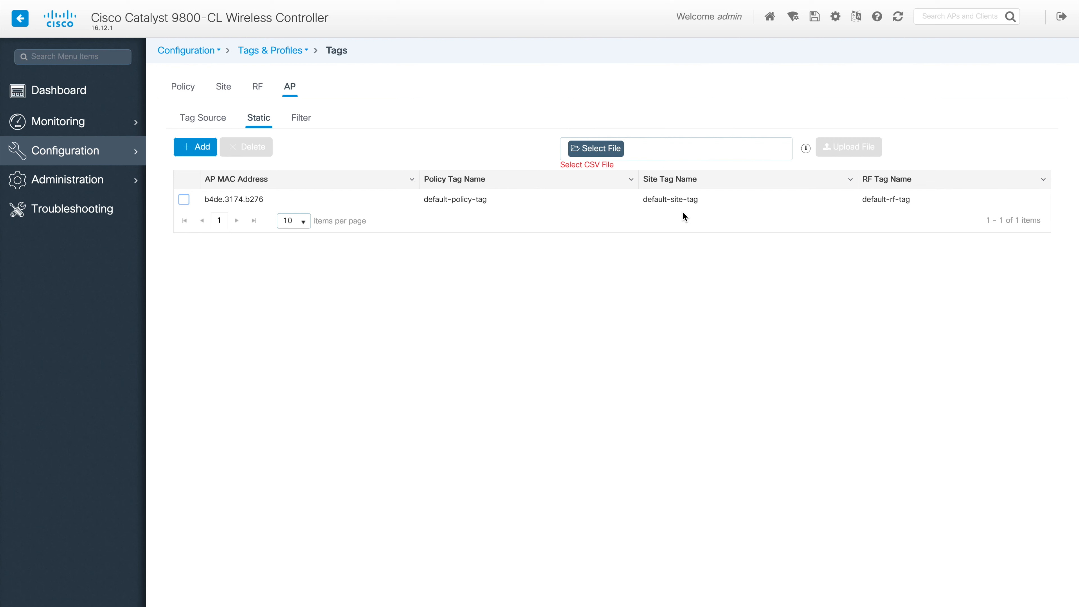
Step: Check the available Wireless Setup types, and review the static AP entry's policy, site and RF tag assignments without changing them
{"action": "left_click", "coordinate": [793, 16]}
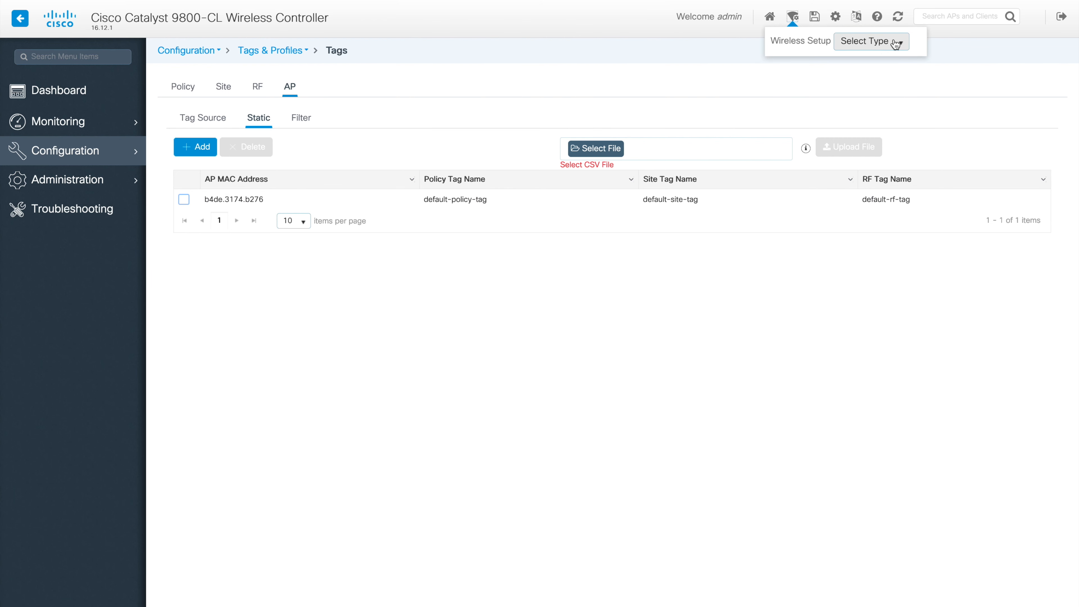
{"action": "left_click", "coordinate": [896, 43]}
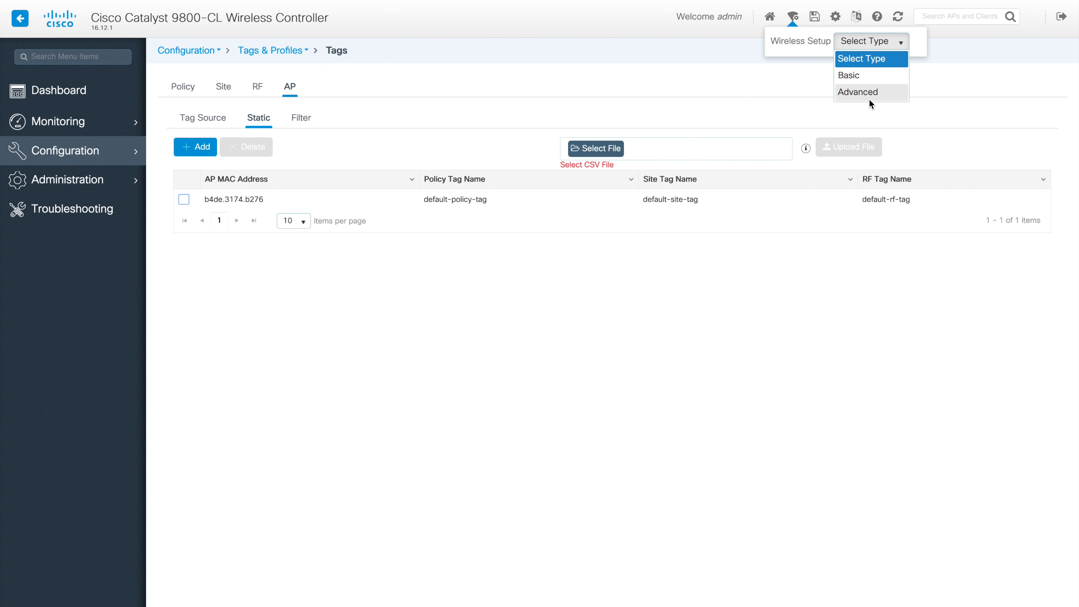
{"action": "left_click", "coordinate": [623, 94]}
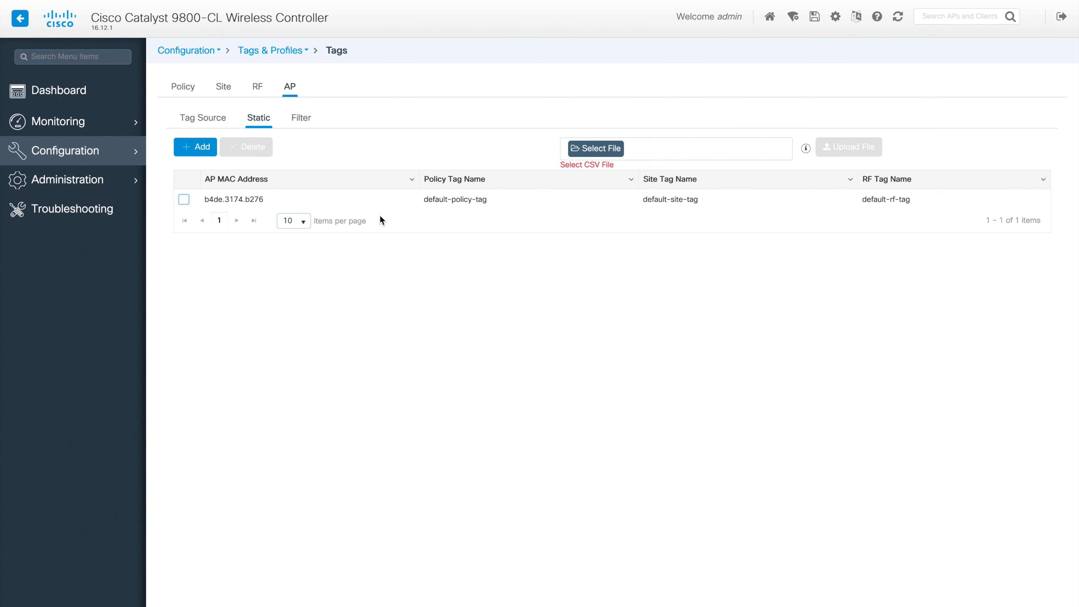
{"action": "left_click", "coordinate": [662, 204]}
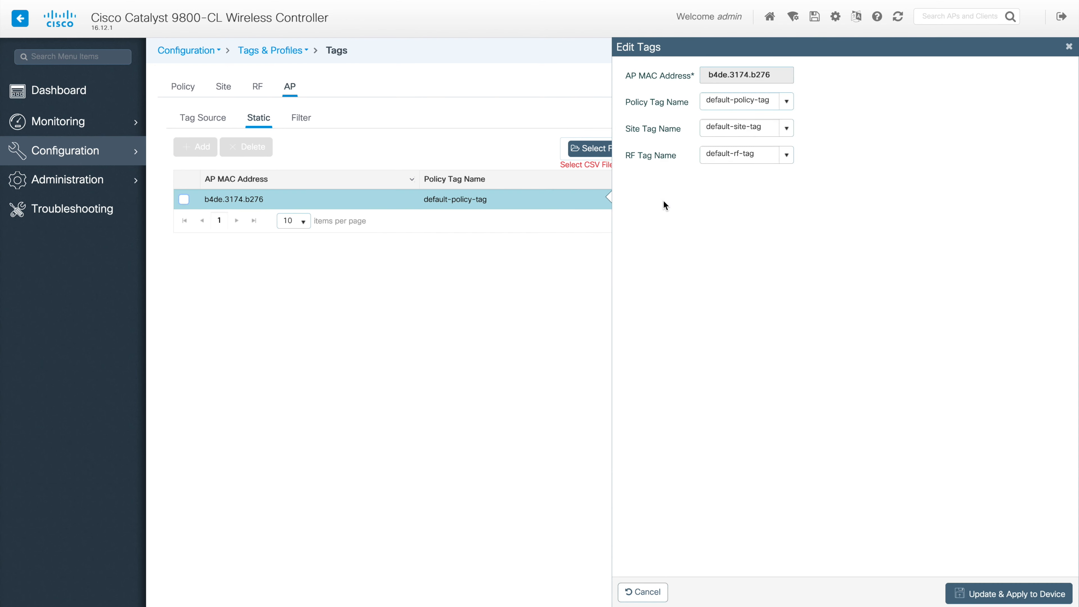
{"action": "left_click", "coordinate": [635, 592]}
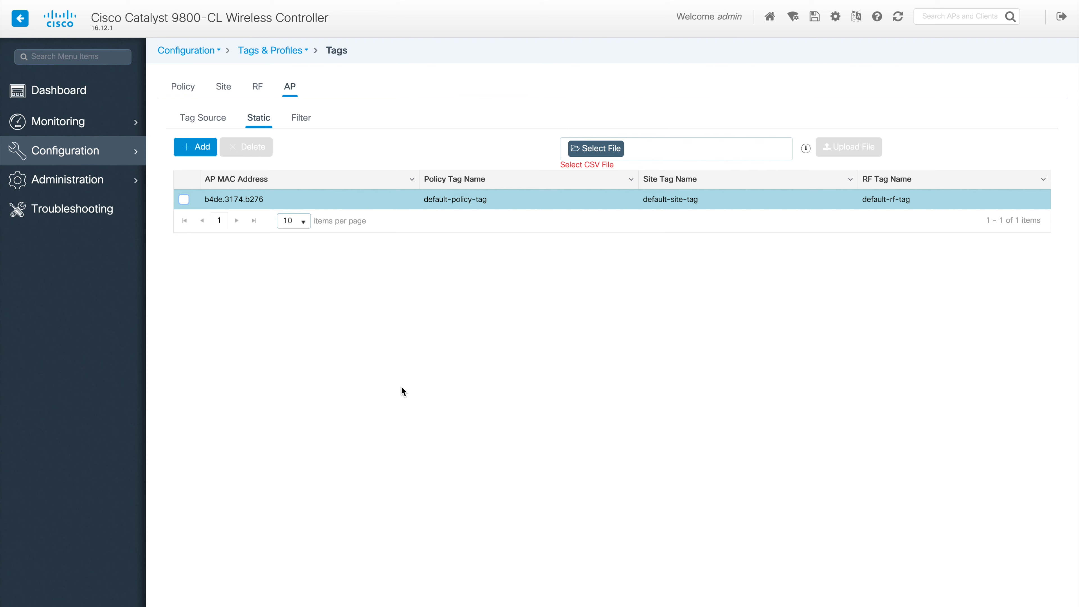
Step: Open the INDIA policy tag and review how its WLAN profile is mapped to a policy profile
{"action": "left_click", "coordinate": [183, 89]}
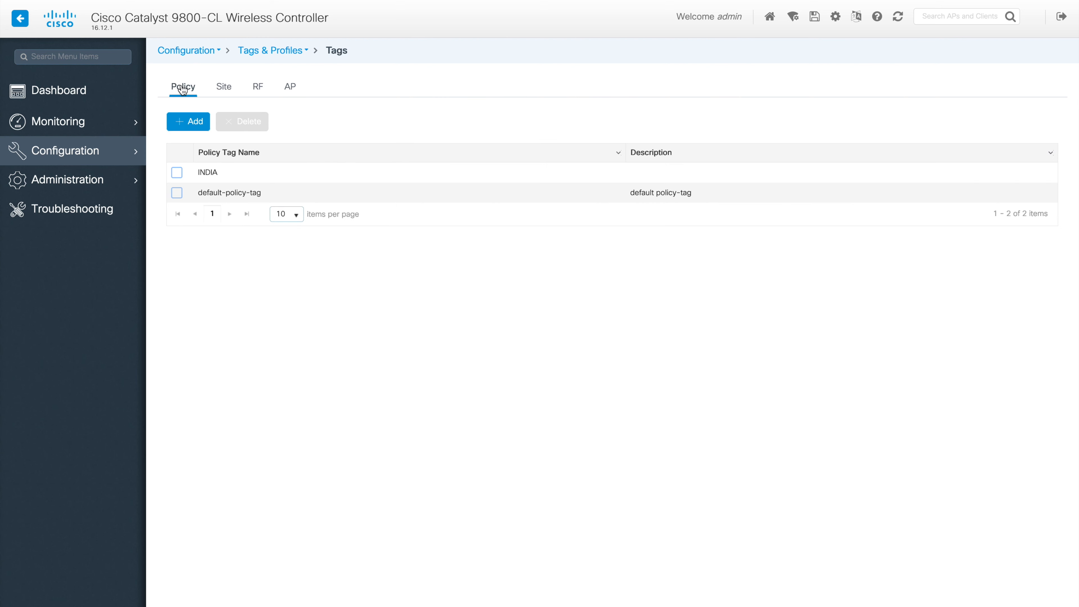
{"action": "left_click", "coordinate": [237, 178]}
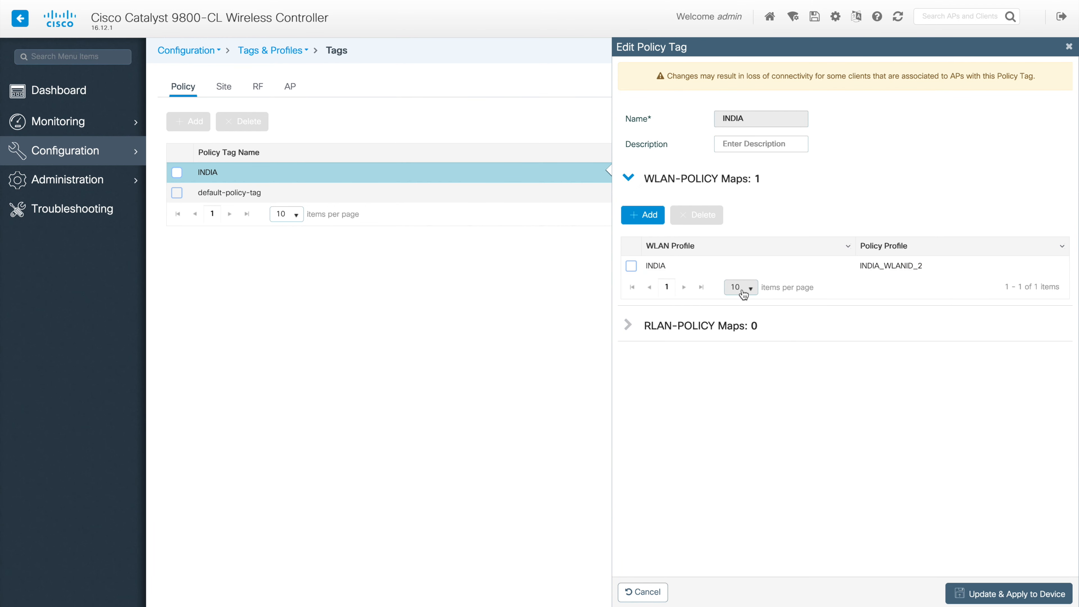
{"action": "left_click", "coordinate": [669, 268]}
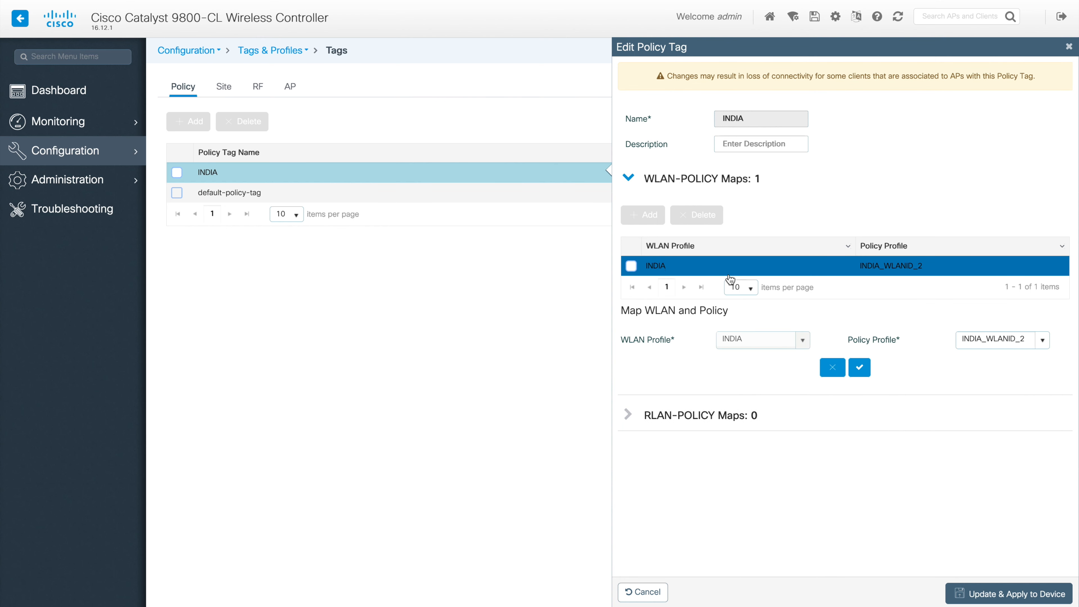
{"action": "left_click_drag", "start_coordinate": [630, 340], "coordinate": [672, 340]}
{"action": "left_click", "coordinate": [749, 340]}
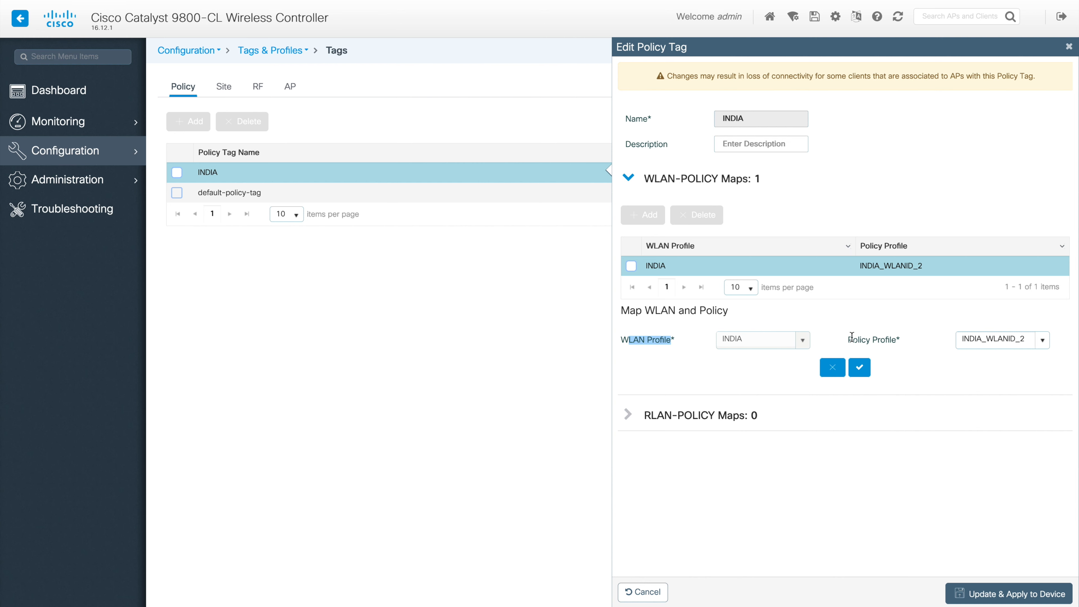
{"action": "left_click_drag", "start_coordinate": [852, 339], "coordinate": [980, 345]}
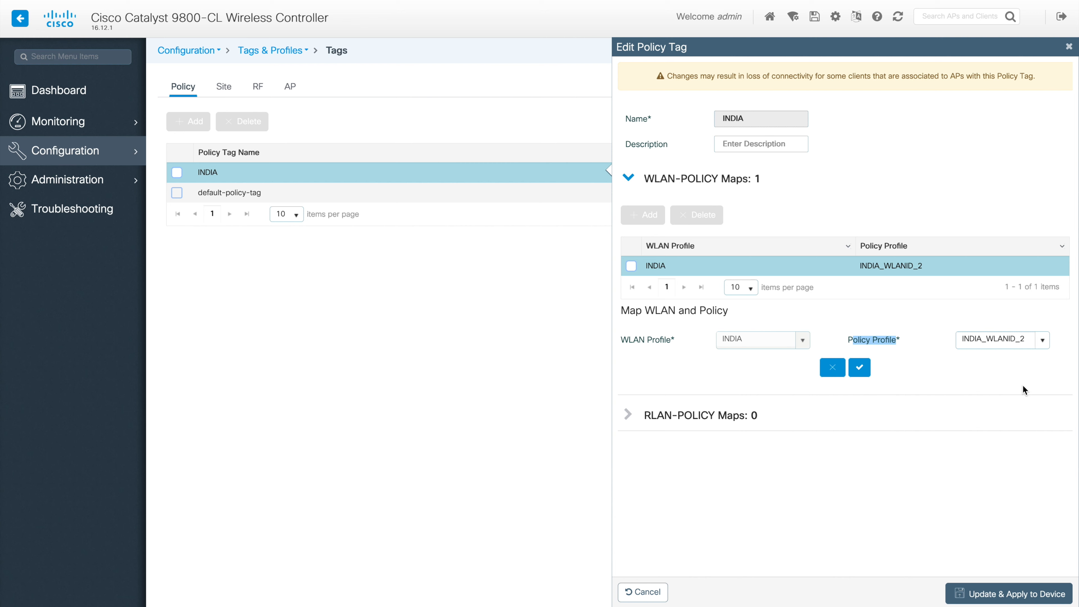
{"action": "left_click", "coordinate": [411, 392]}
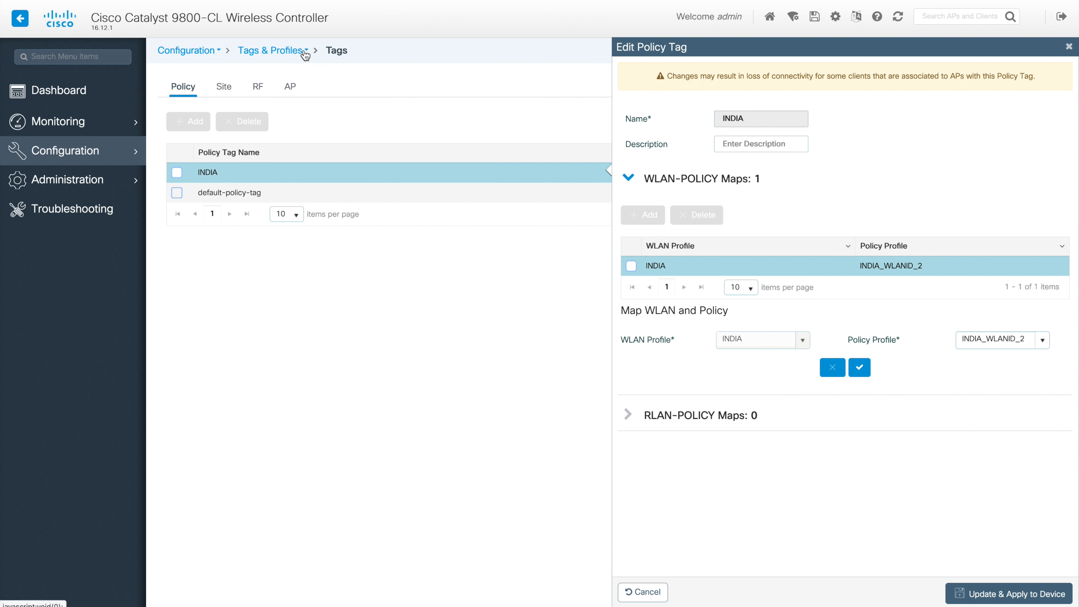
Step: Review the INDIA site tag's settings and open the default RF tag
{"action": "left_click", "coordinate": [226, 92]}
{"action": "left_click", "coordinate": [212, 175]}
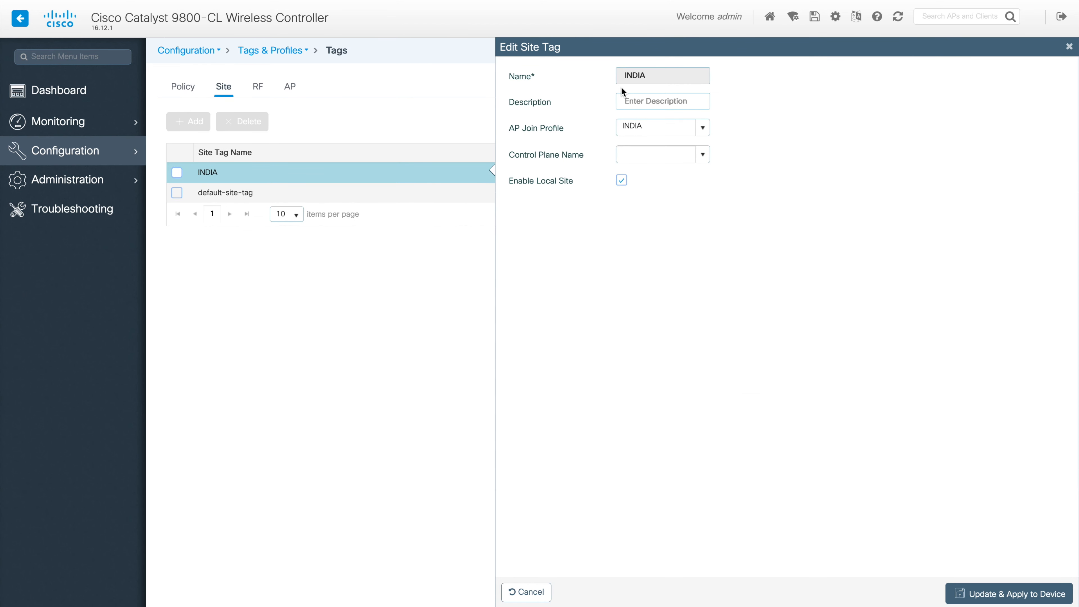
{"action": "left_click", "coordinate": [258, 86]}
{"action": "left_click", "coordinate": [222, 192]}
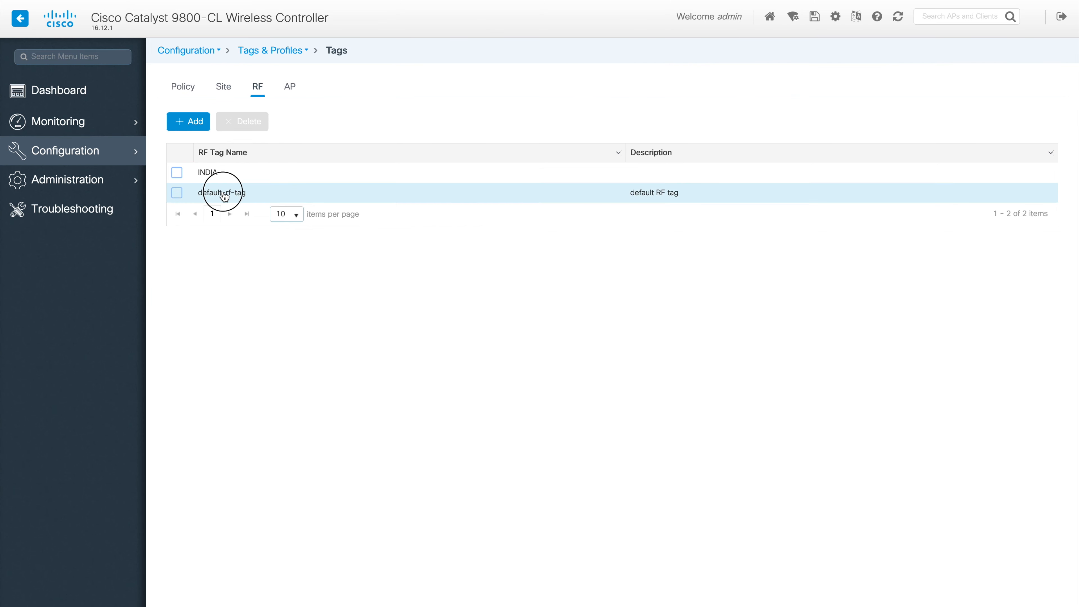
Step: Review the WLAN-to-policy mapping of default-policy-tag and return to the site tags list
{"action": "left_click", "coordinate": [180, 97]}
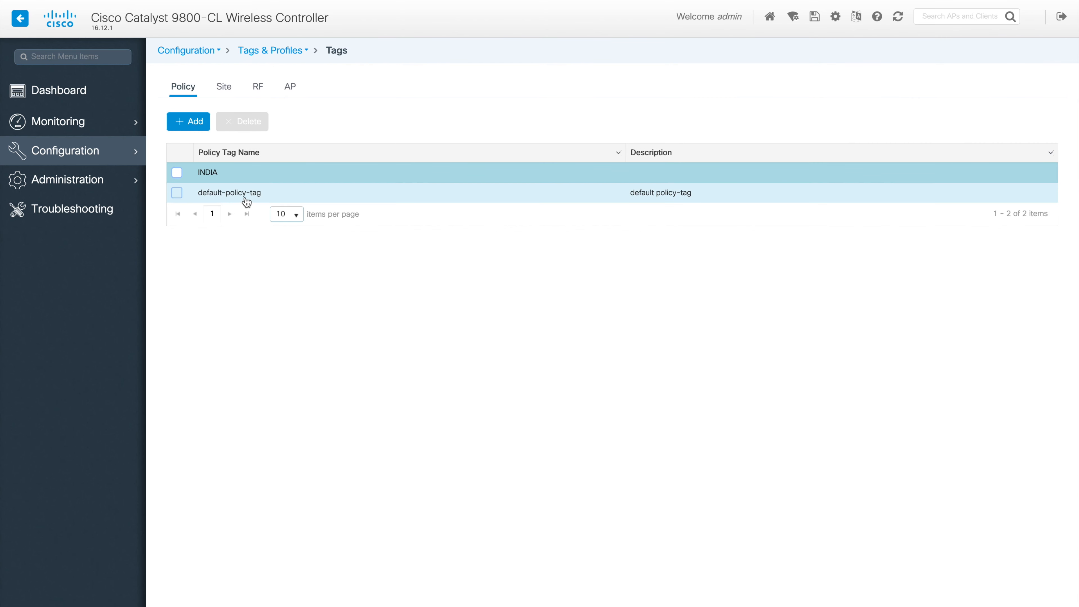
{"action": "left_click", "coordinate": [223, 200]}
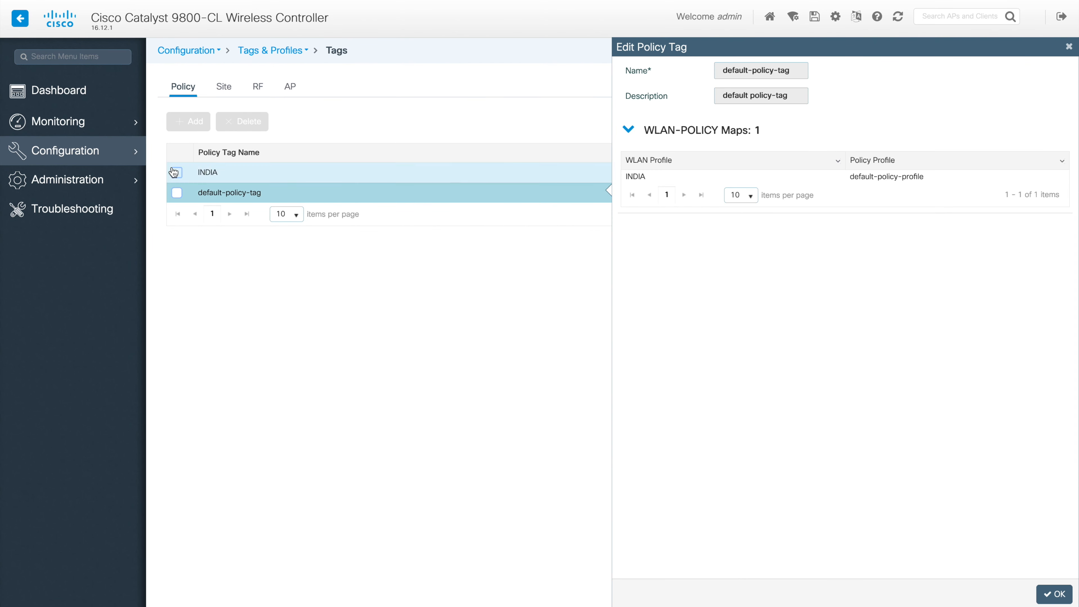
{"action": "left_click", "coordinate": [221, 95]}
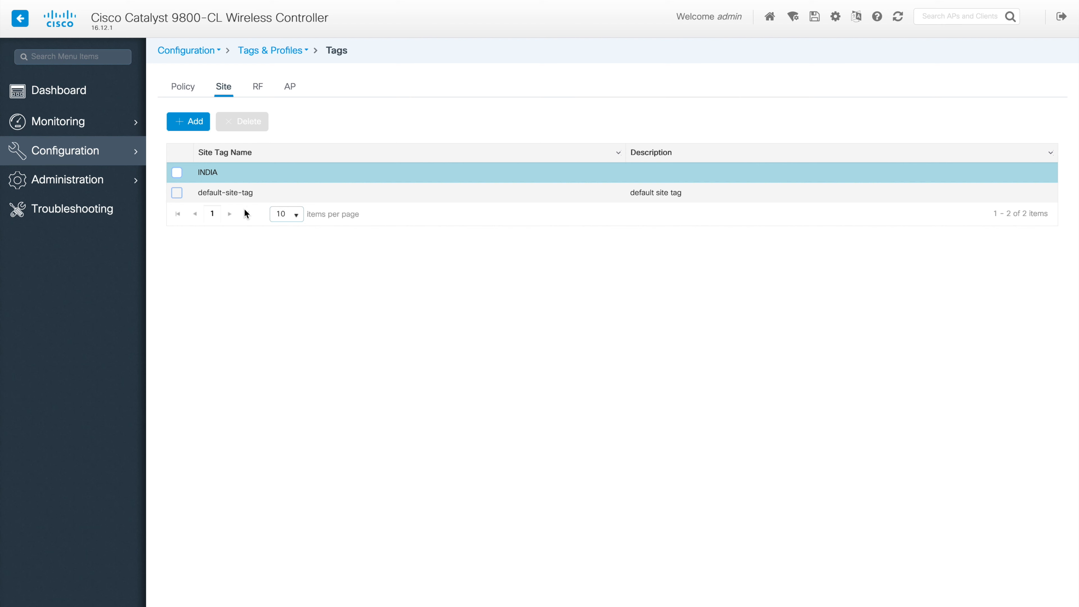
Step: Open default-flex-profile in the Flex configuration and review its General and Local Authentication settings
{"action": "left_click", "coordinate": [308, 51]}
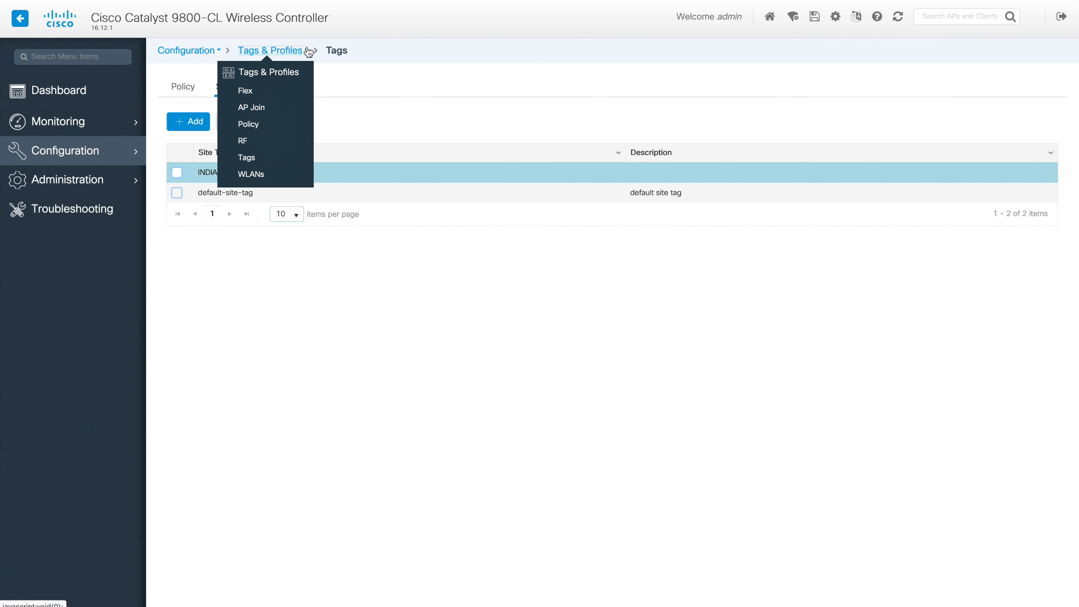
{"action": "left_click", "coordinate": [244, 91]}
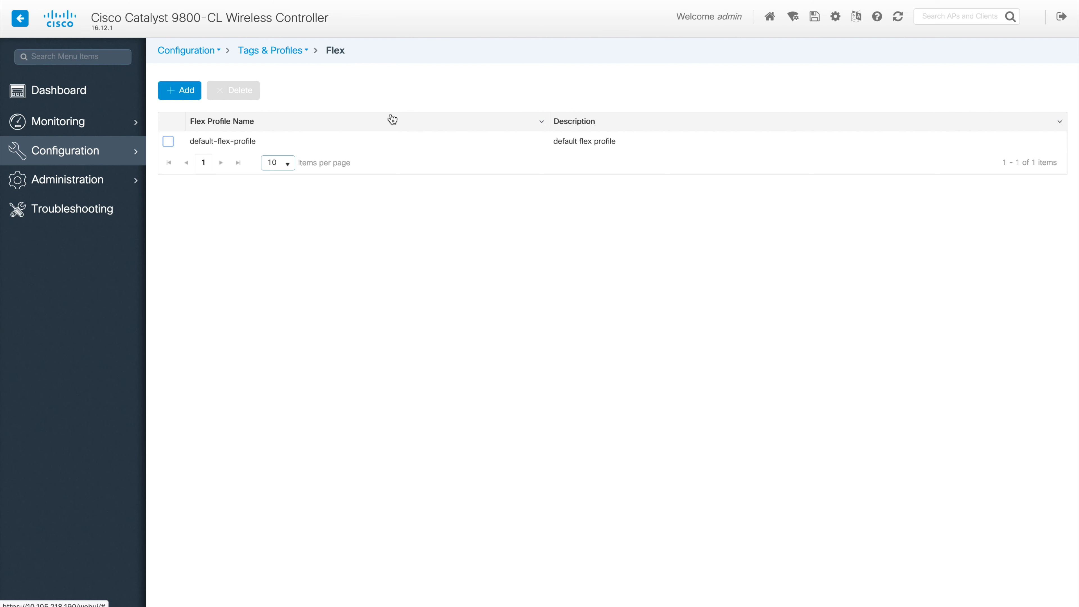
{"action": "left_click", "coordinate": [234, 145]}
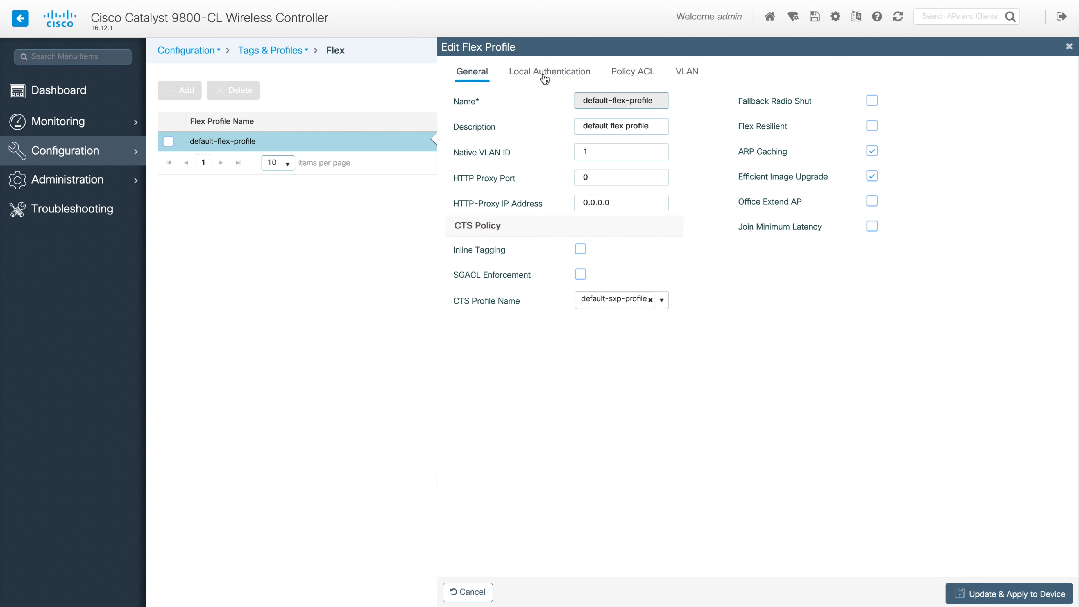
{"action": "left_click", "coordinate": [531, 77]}
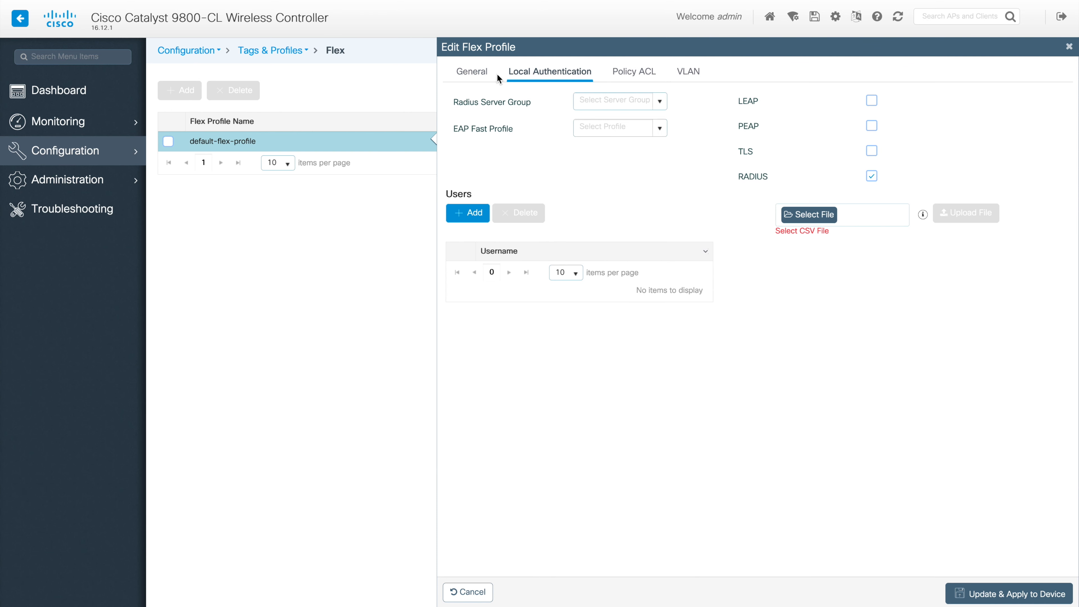
{"action": "left_click", "coordinate": [484, 79]}
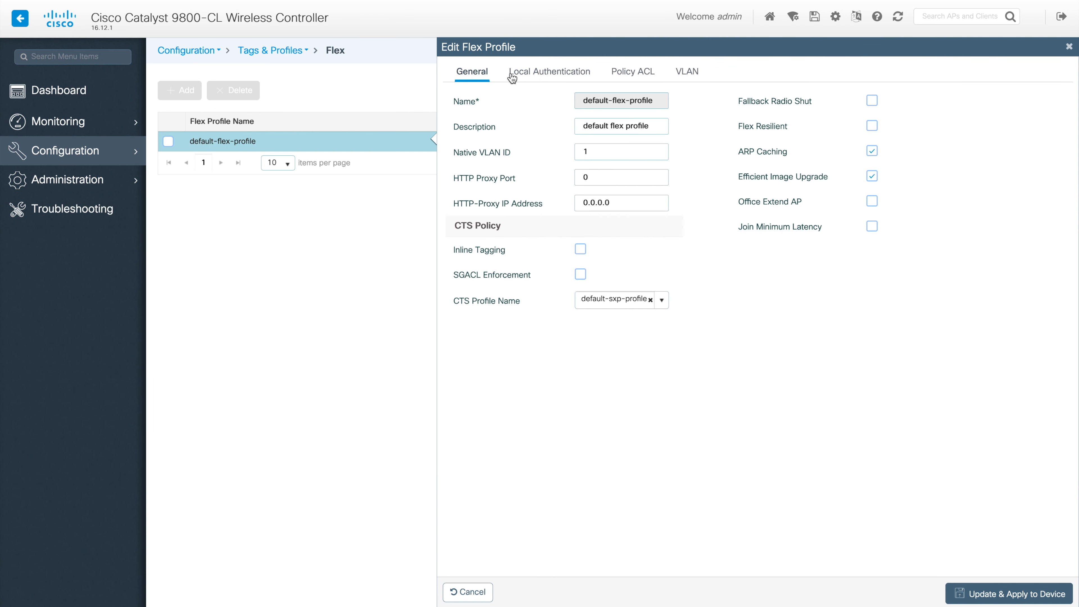
{"action": "left_click", "coordinate": [544, 73]}
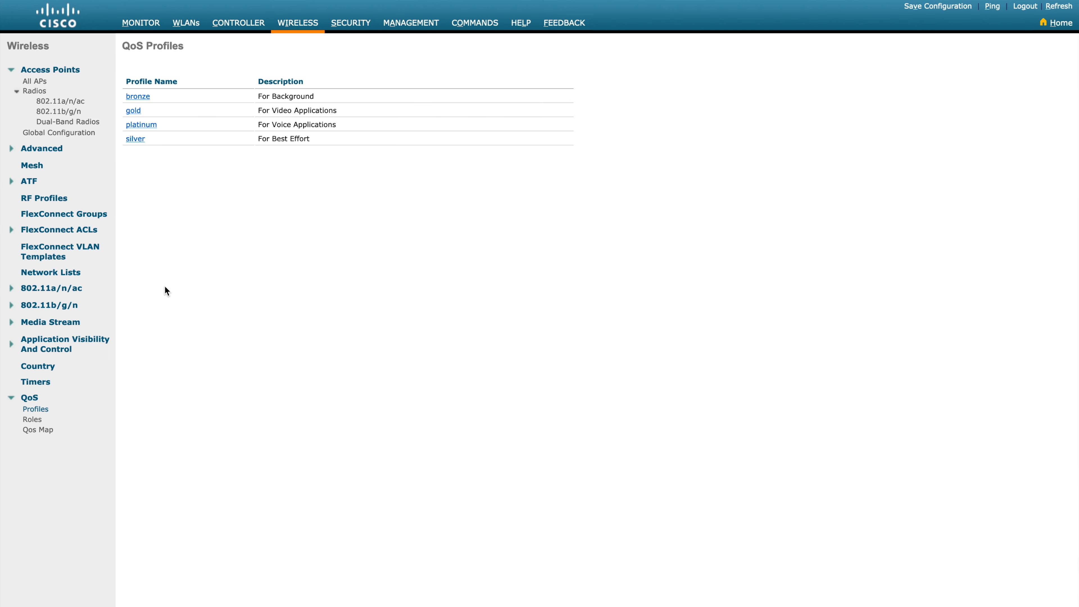
Step: Switch to the AireOS controller and view the Local Authentication and Image Upgrade settings of the default-flex-group FlexConnect group
{"action": "left_click", "coordinate": [34, 214]}
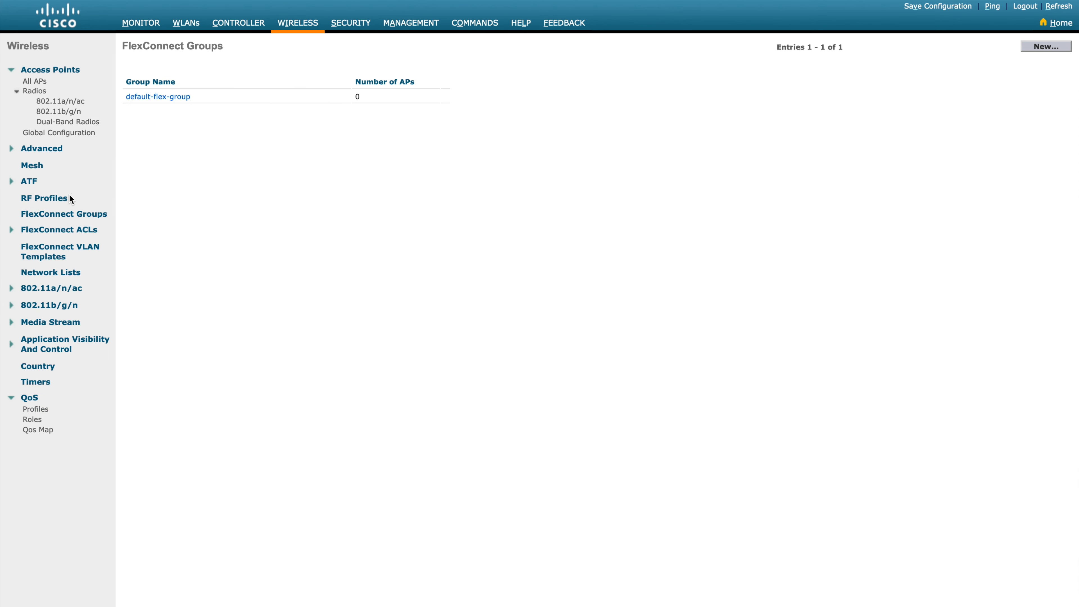
{"action": "left_click", "coordinate": [174, 96]}
{"action": "left_click", "coordinate": [202, 86]}
{"action": "left_click", "coordinate": [314, 81]}
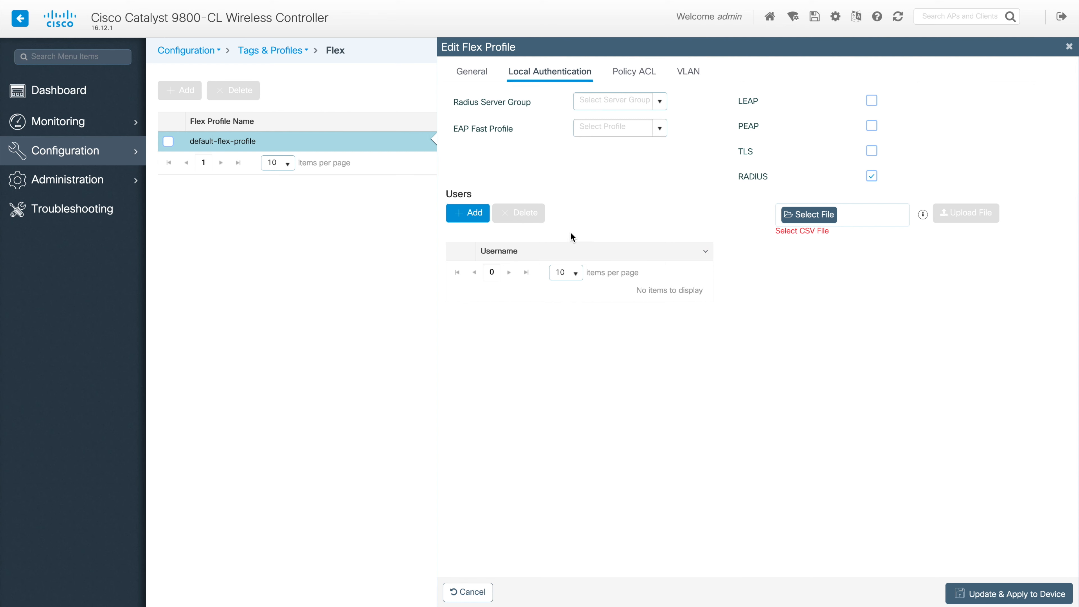
Step: Back on the Catalyst 9800, review the flex profile's Policy ACL and VLAN settings, including the new VLAN fields, and close without changes
{"action": "left_click", "coordinate": [632, 72]}
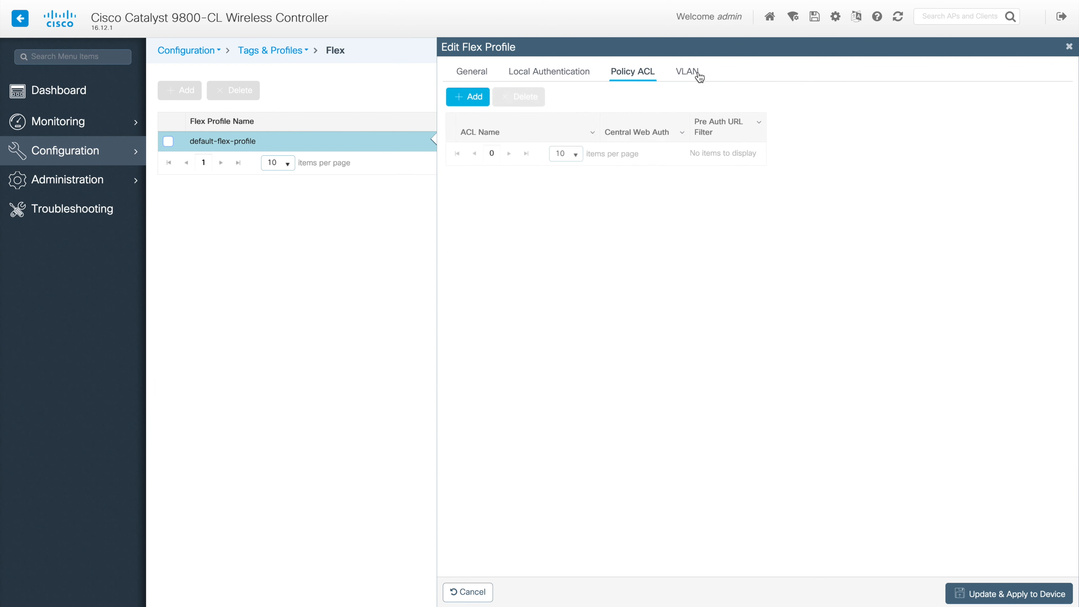
{"action": "left_click", "coordinate": [688, 74]}
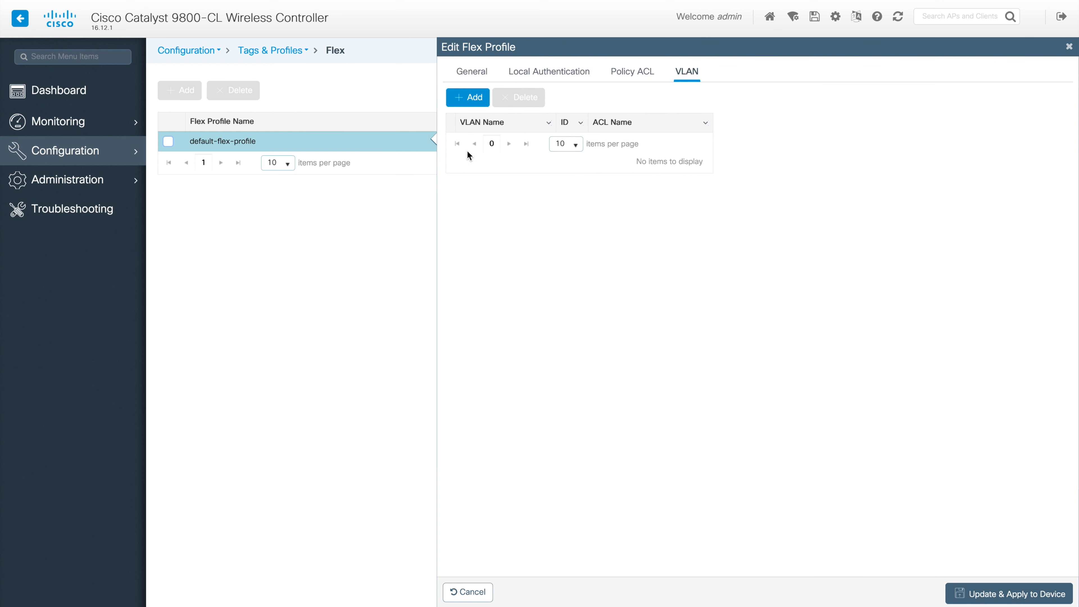
{"action": "left_click", "coordinate": [474, 98]}
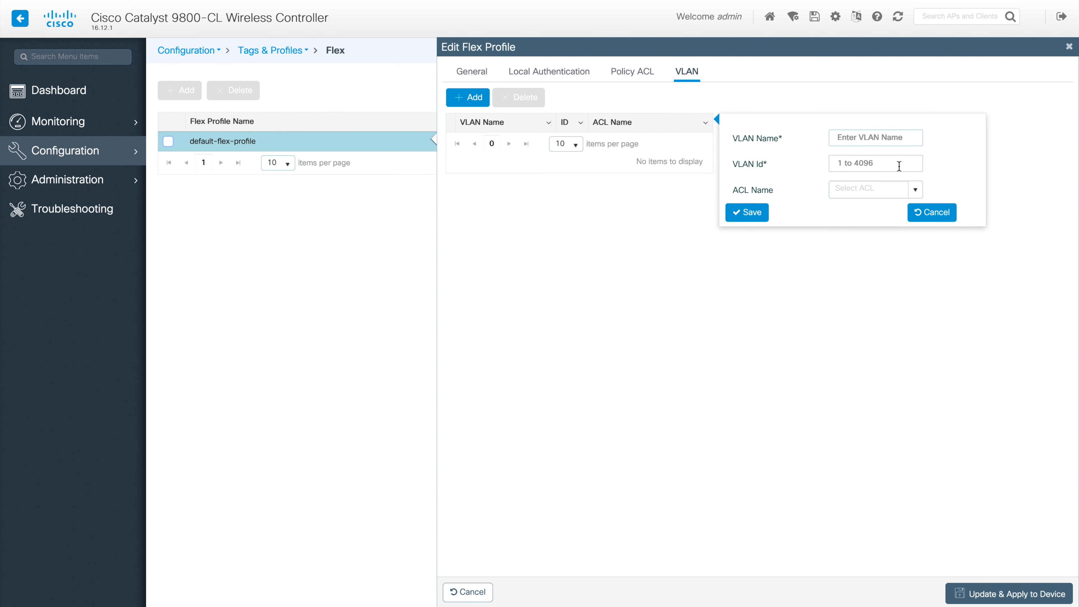
{"action": "left_click", "coordinate": [469, 594]}
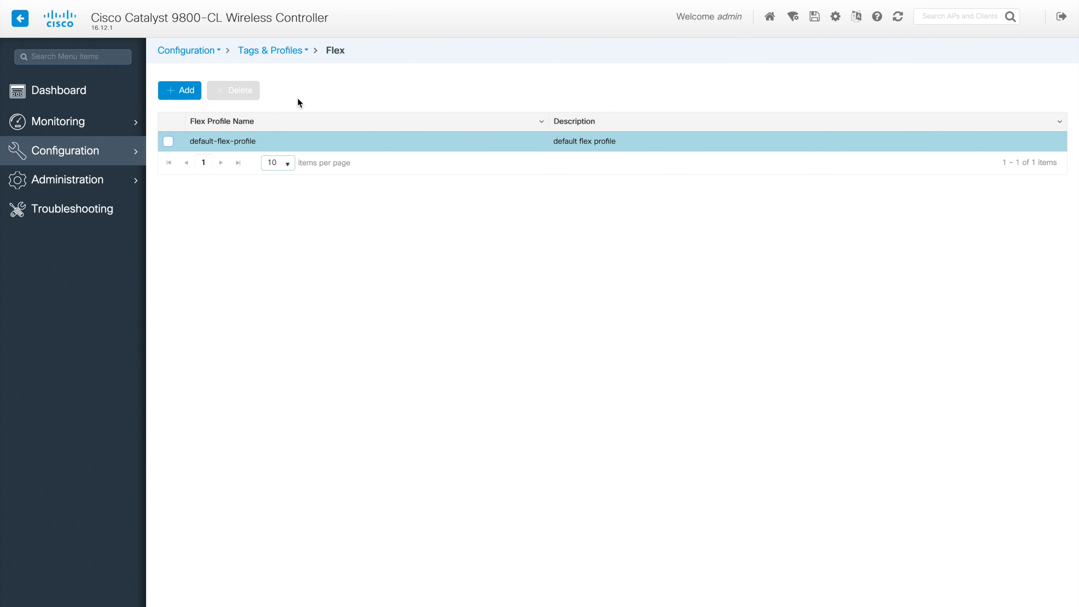
Step: Open default-ap-profile in the AP Join configuration and review its General, Client and CAPWAP settings
{"action": "mouse_move", "coordinate": [308, 51]}
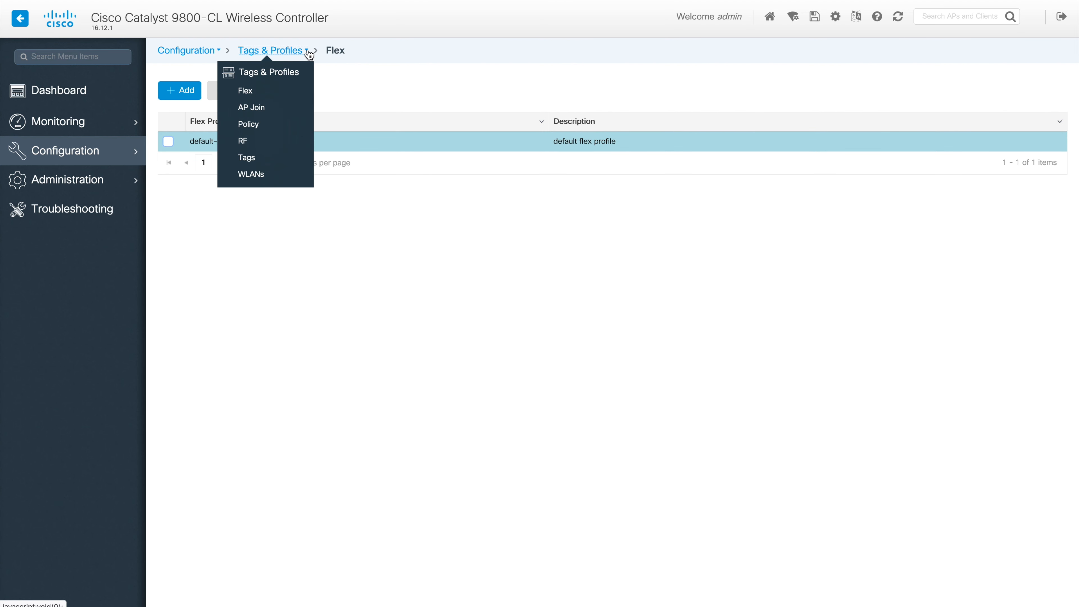
{"action": "left_click", "coordinate": [249, 114]}
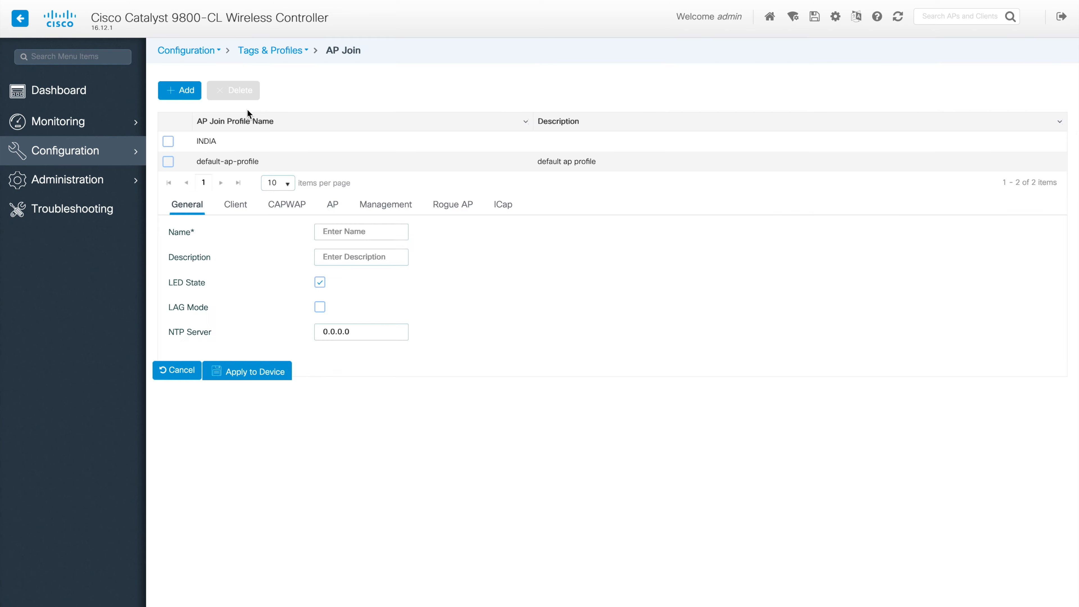
{"action": "left_click", "coordinate": [227, 163]}
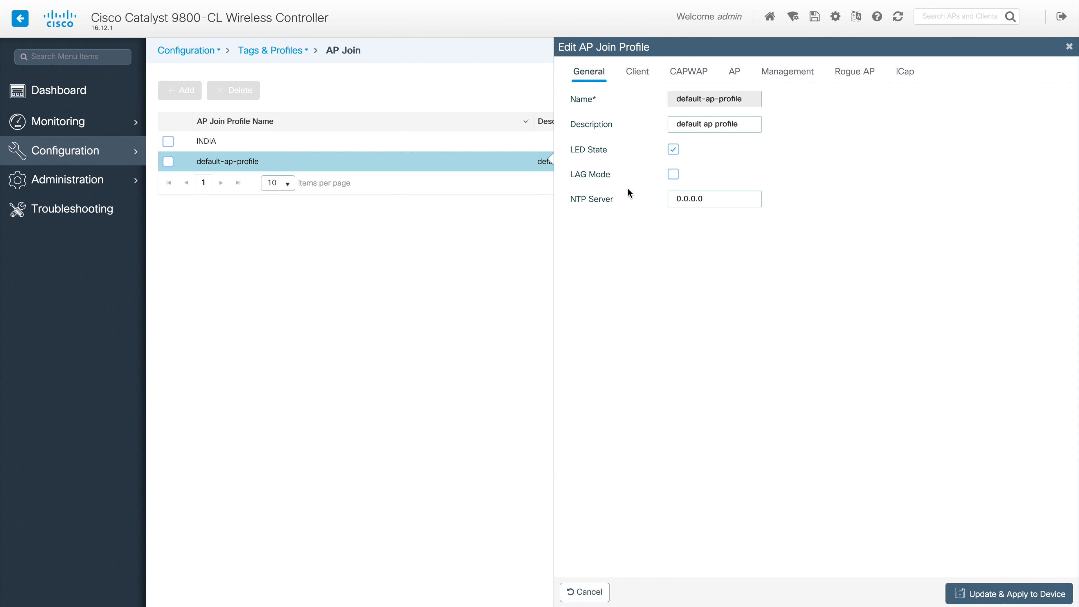
{"action": "left_click", "coordinate": [641, 73]}
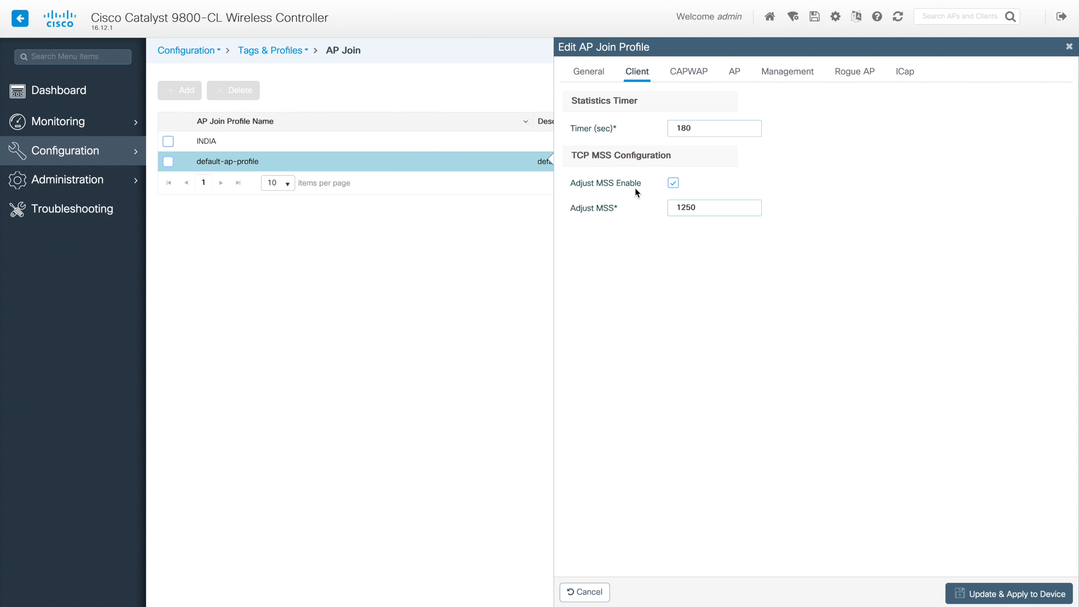
{"action": "left_click", "coordinate": [692, 72]}
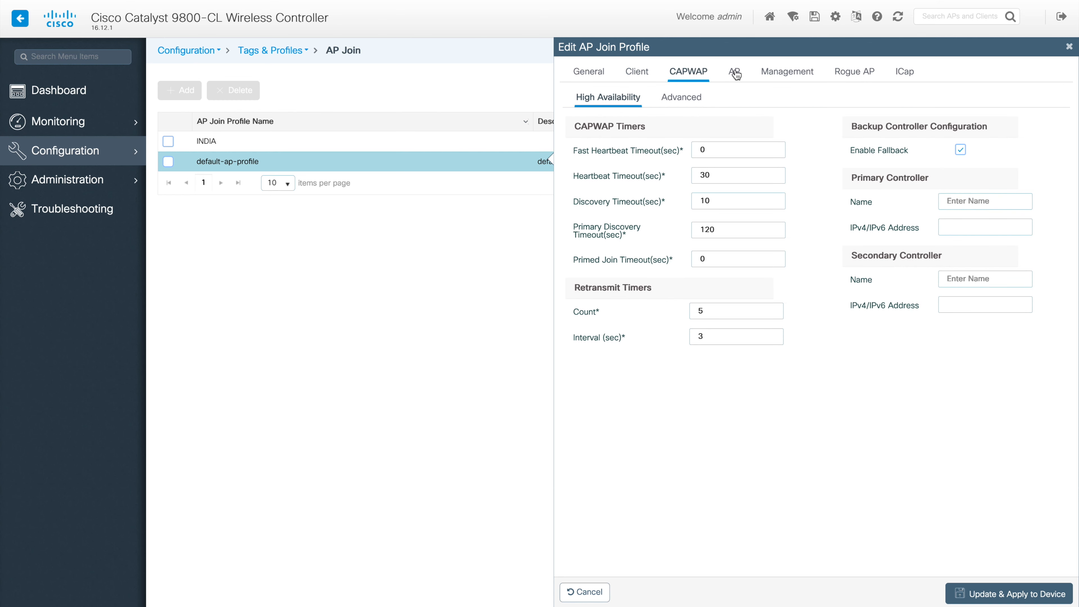
{"action": "left_click", "coordinate": [682, 99]}
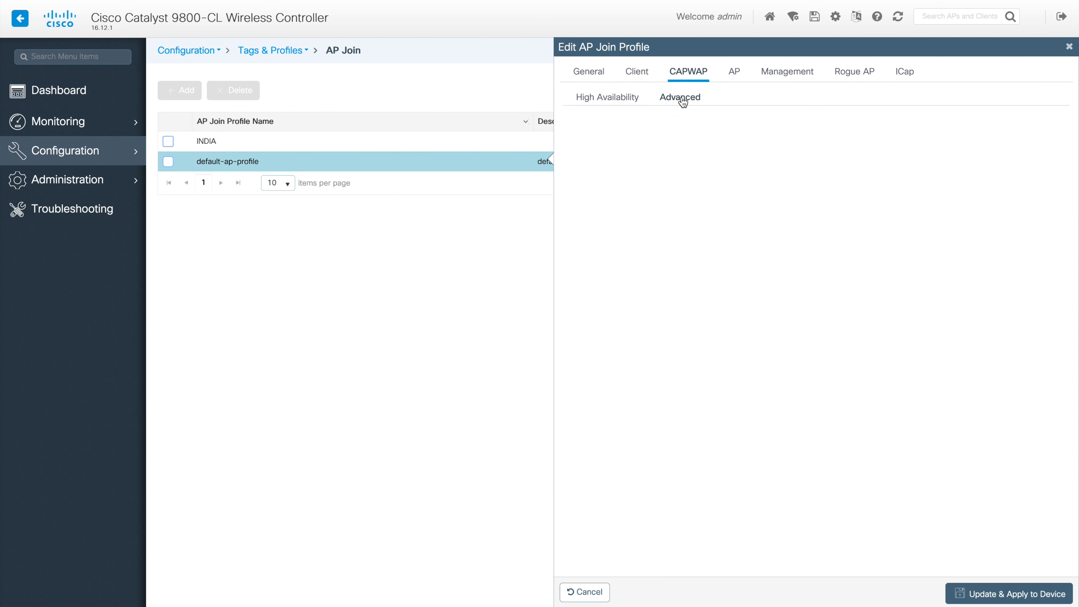
Step: Review the AP join profile's AP settings, covering General, Hyperlocation, BLE and Packet Capture
{"action": "left_click", "coordinate": [735, 72]}
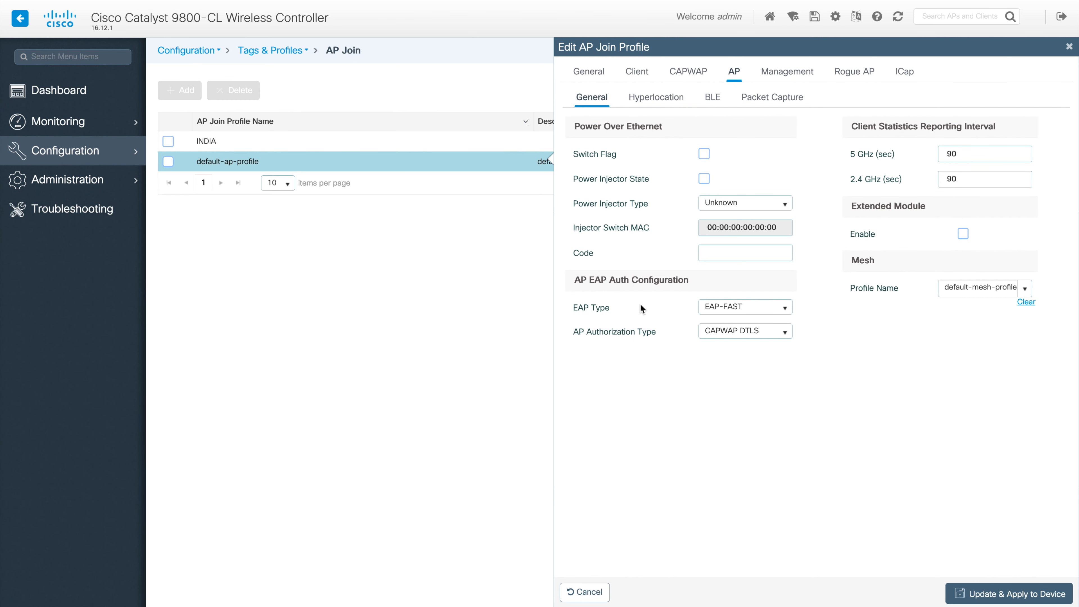
{"action": "left_click", "coordinate": [659, 99]}
{"action": "left_click", "coordinate": [716, 105]}
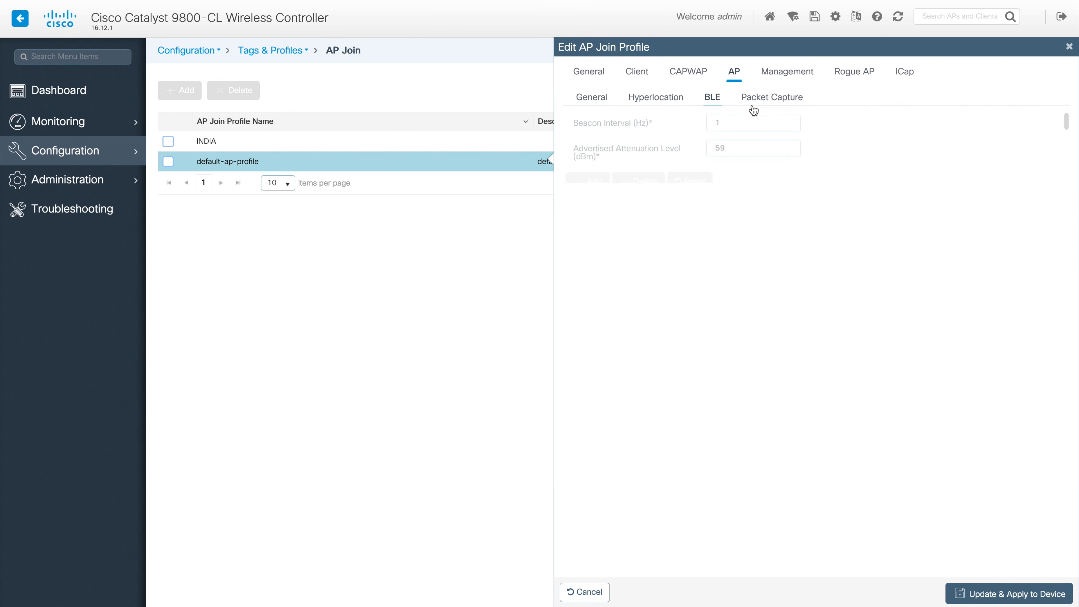
{"action": "left_click", "coordinate": [787, 102]}
Step: Review the AP join profile's device management settings, including the system log host address, and the User Management fields
{"action": "left_click", "coordinate": [787, 71]}
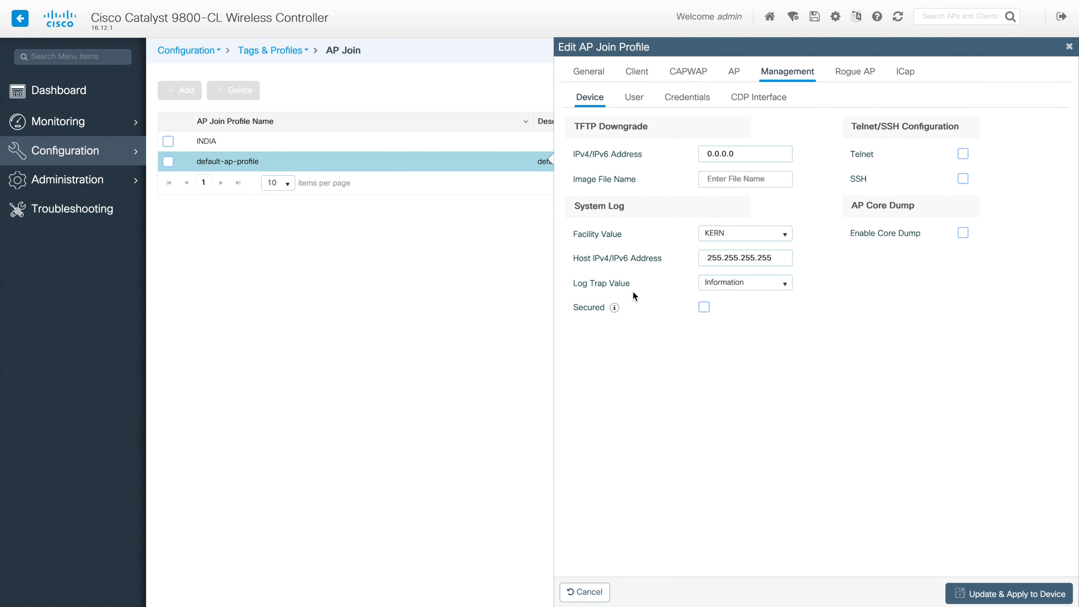
{"action": "double_click", "coordinate": [731, 258]}
{"action": "left_click", "coordinate": [635, 99]}
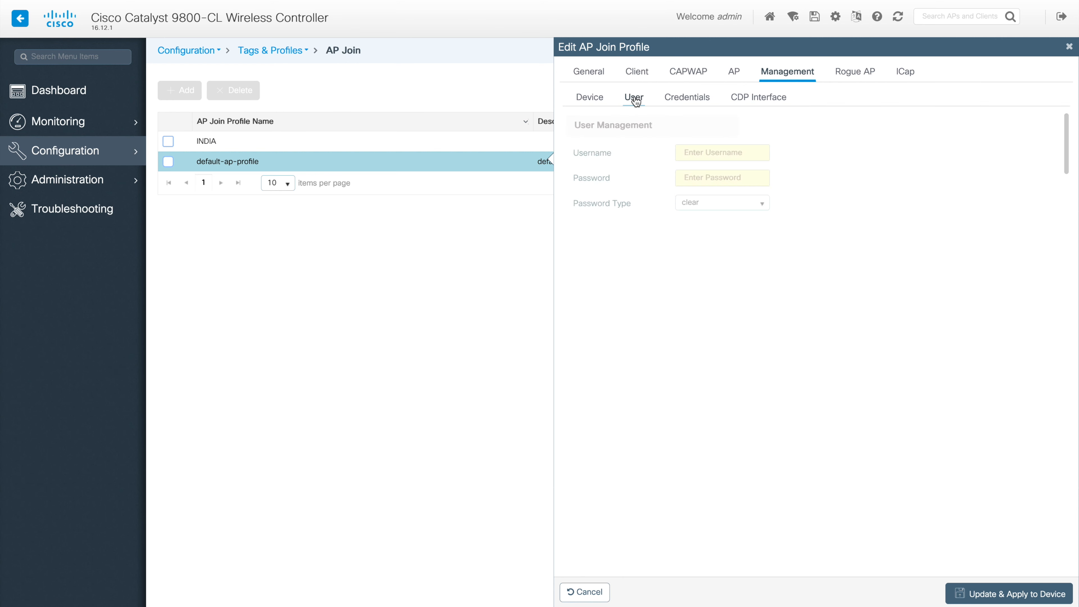
Step: View the profile's Dot1x credentials settings and compare them with the AireOS controller's access point Global Configuration
{"action": "left_click", "coordinate": [681, 99]}
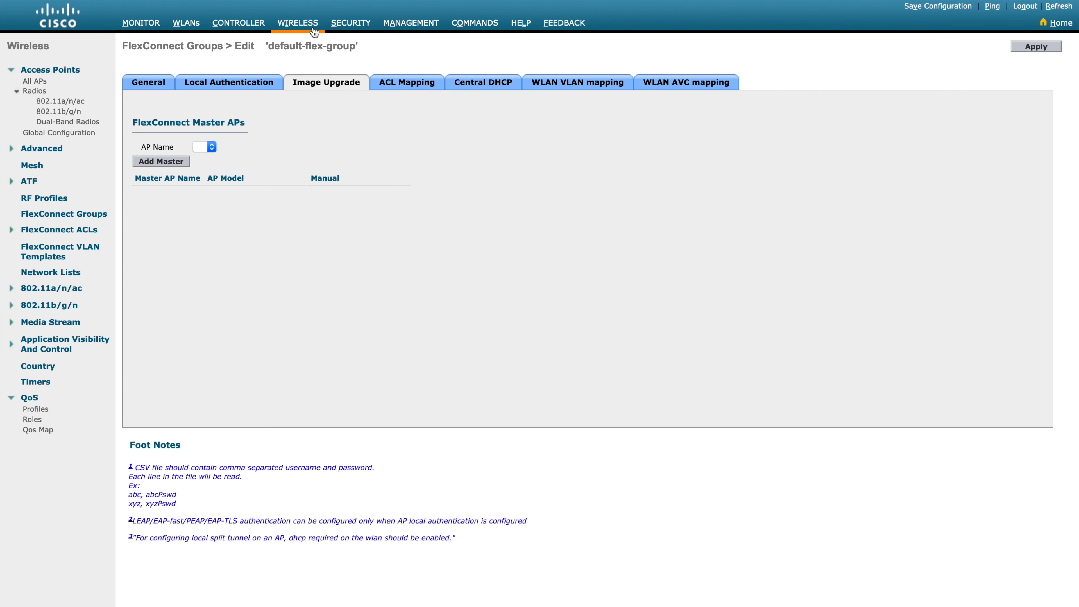
{"action": "left_click", "coordinate": [61, 137]}
{"action": "left_click", "coordinate": [434, 200]}
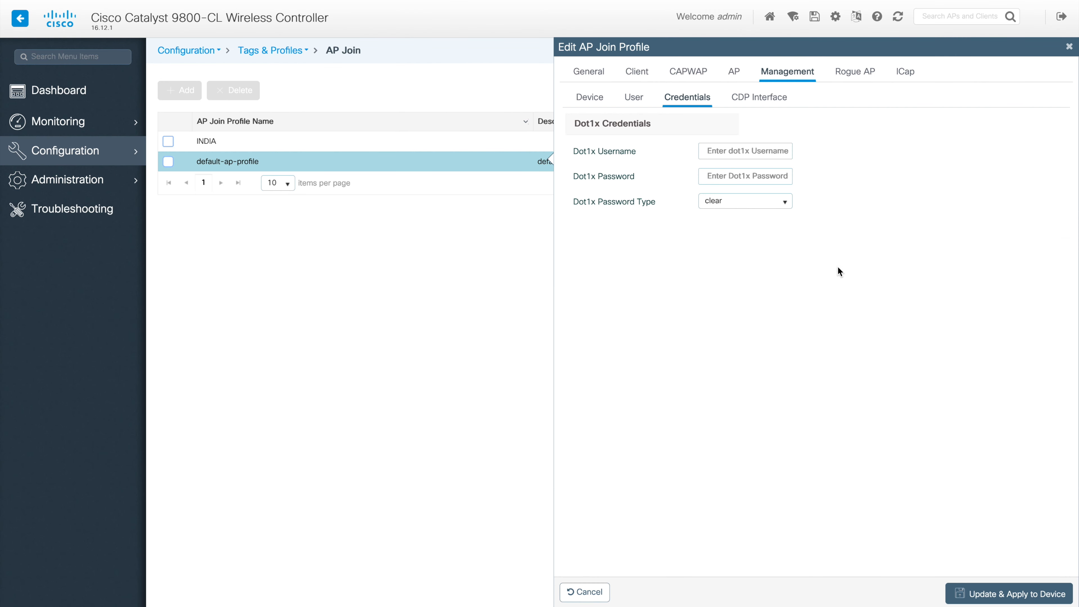
Step: Review the AP join profile's CDP Interface, Rogue AP and ICap settings, return to General and close the profile without changes
{"action": "left_click", "coordinate": [757, 102]}
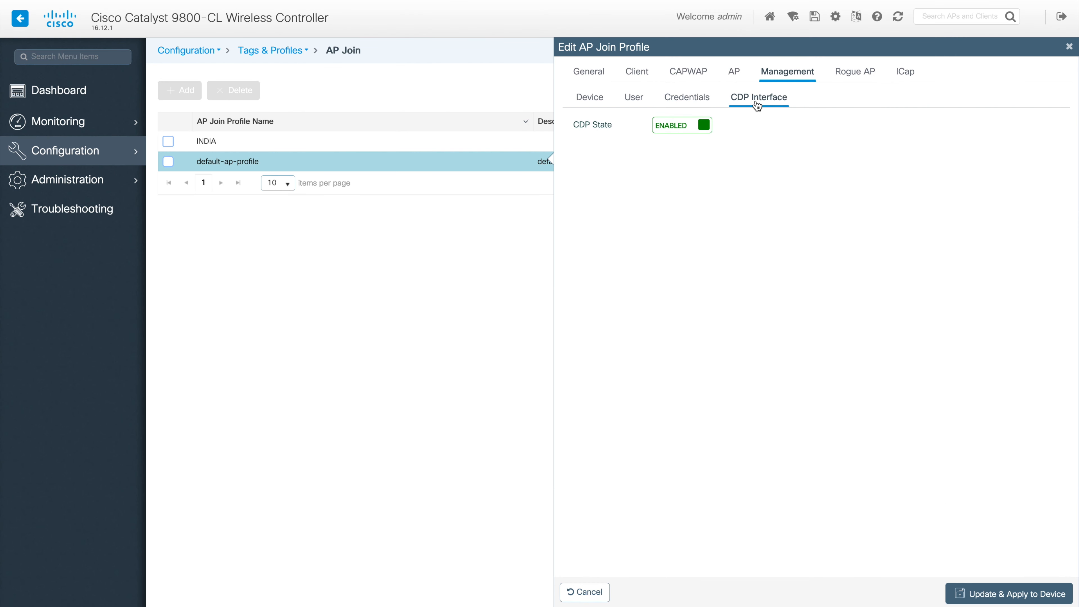
{"action": "left_click", "coordinate": [857, 73]}
{"action": "left_click", "coordinate": [905, 72]}
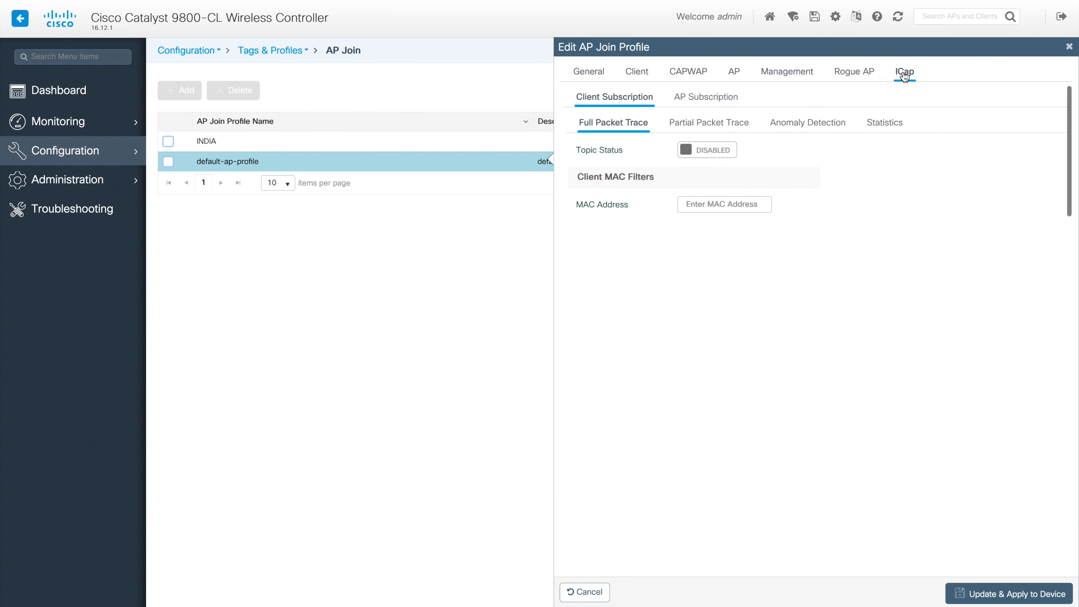
{"action": "left_click", "coordinate": [590, 73]}
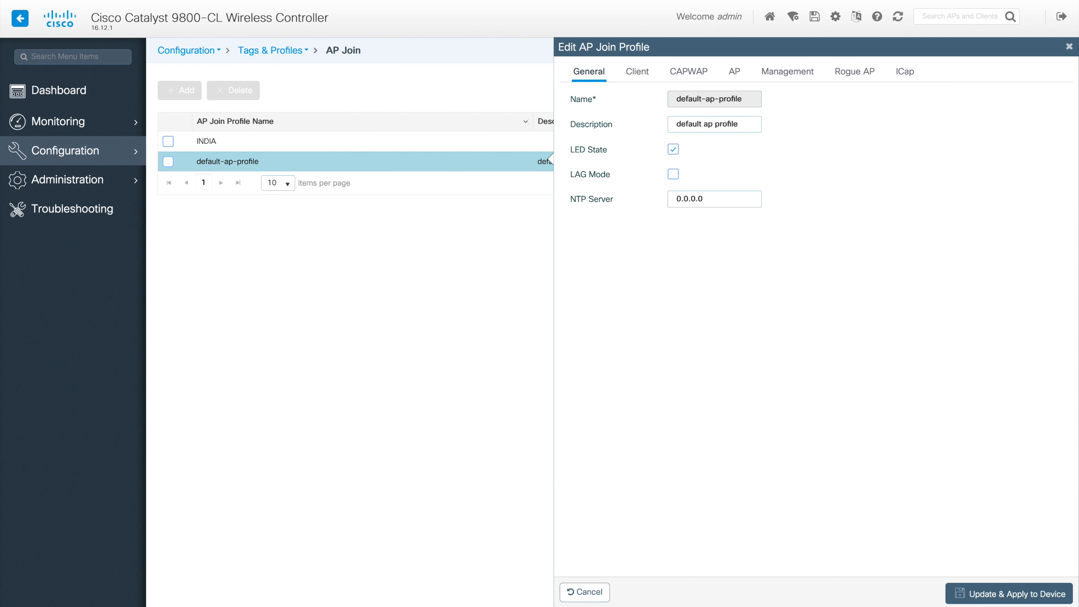
{"action": "left_click", "coordinate": [290, 165]}
{"action": "left_click", "coordinate": [590, 594]}
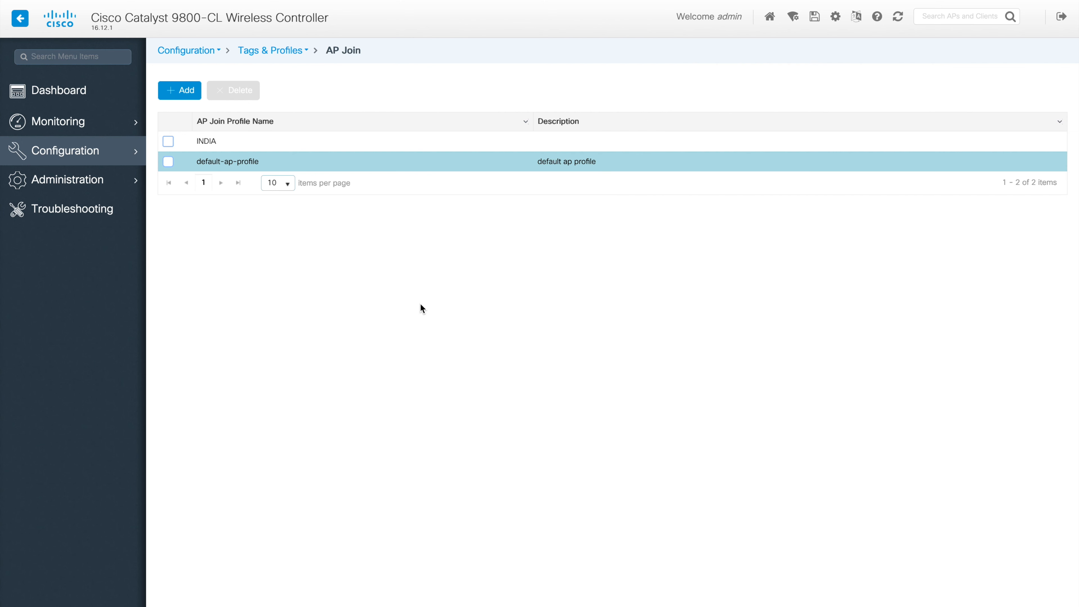
Step: Open the Policy profiles configuration under Tags & Profiles
{"action": "left_click", "coordinate": [308, 56]}
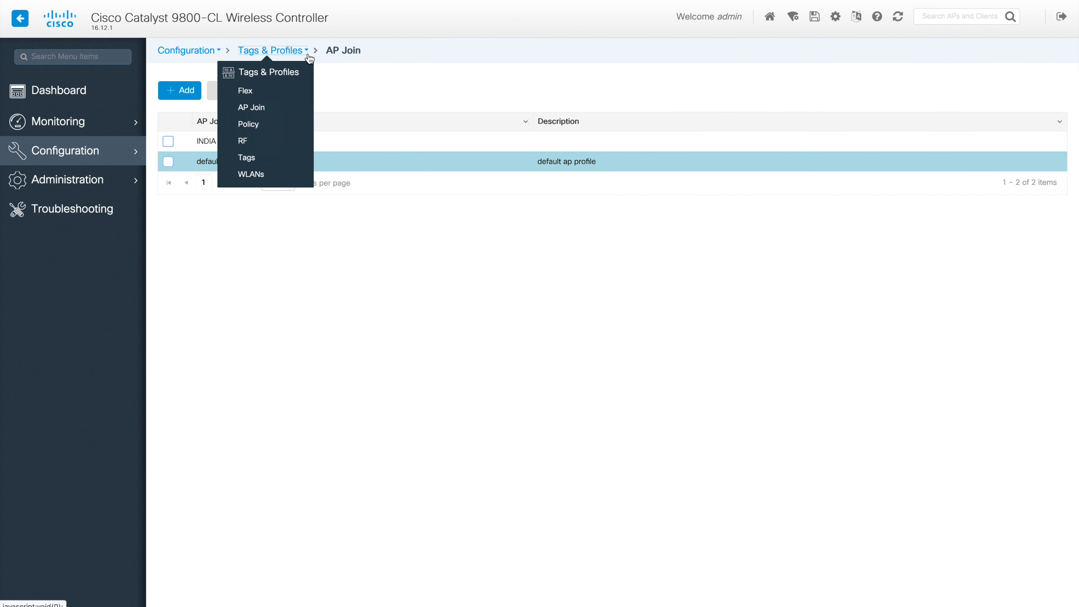
{"action": "left_click", "coordinate": [248, 123]}
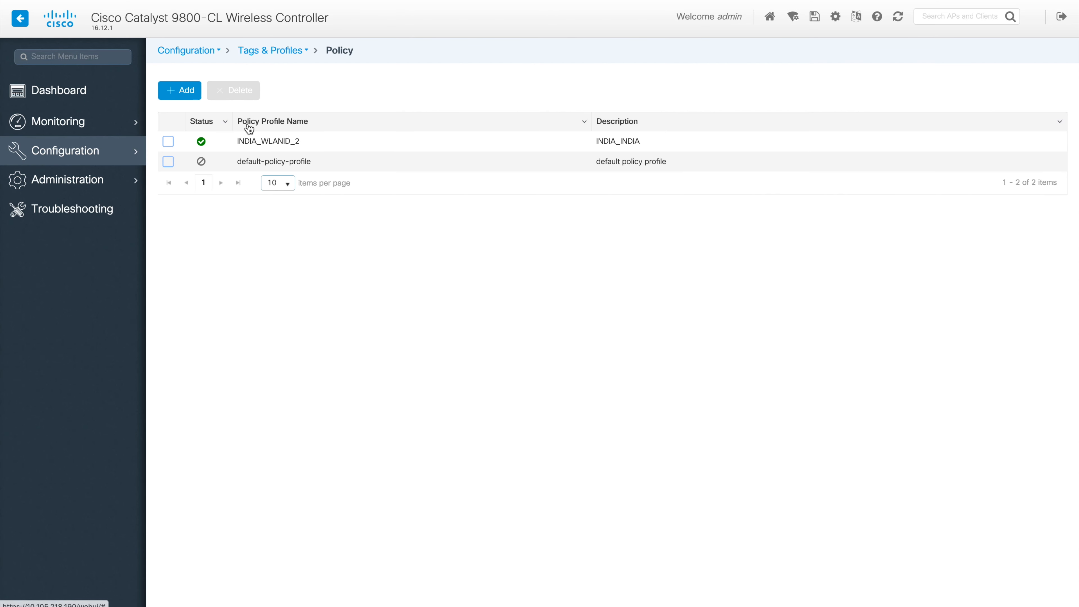
Step: Look at default-policy-profile briefly, then review INDIA_WLANID_2's General and Access Policies settings, including the VLAN/VLAN Group field
{"action": "left_click", "coordinate": [278, 162]}
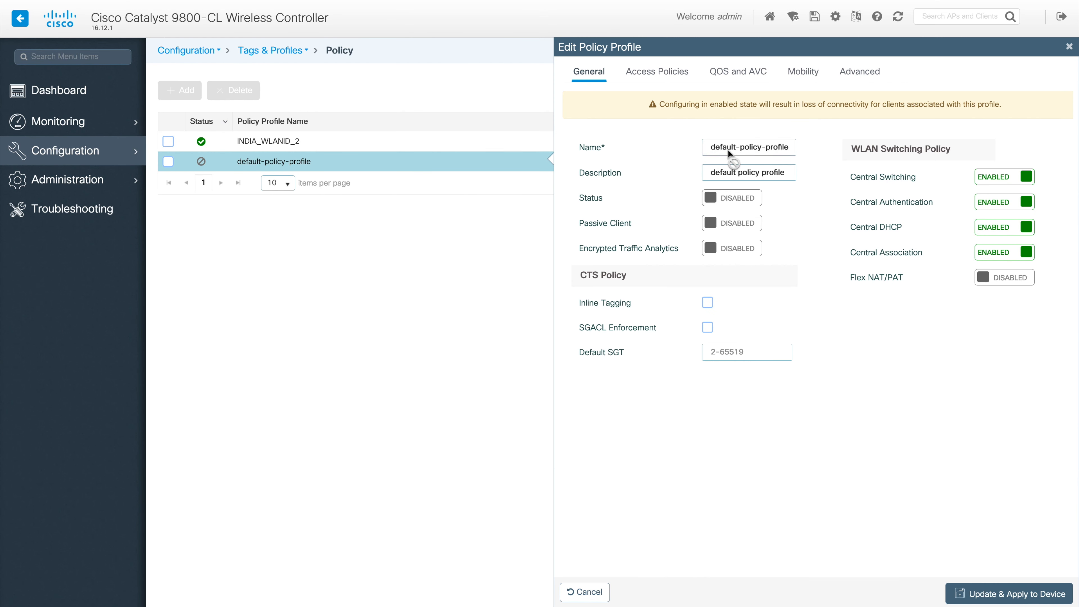
{"action": "left_click", "coordinate": [1070, 46]}
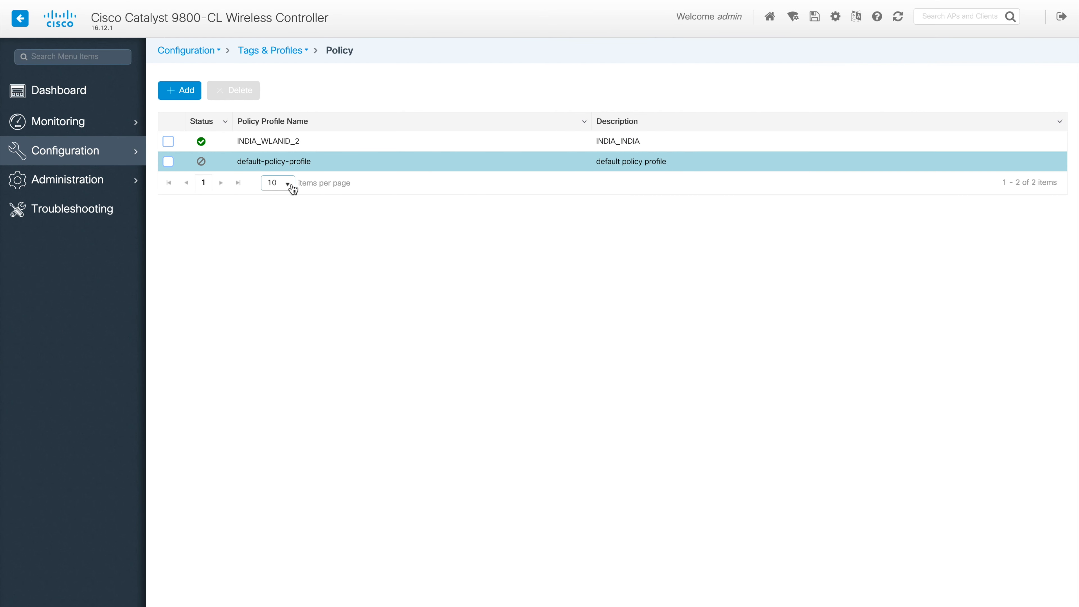
{"action": "left_click", "coordinate": [279, 142]}
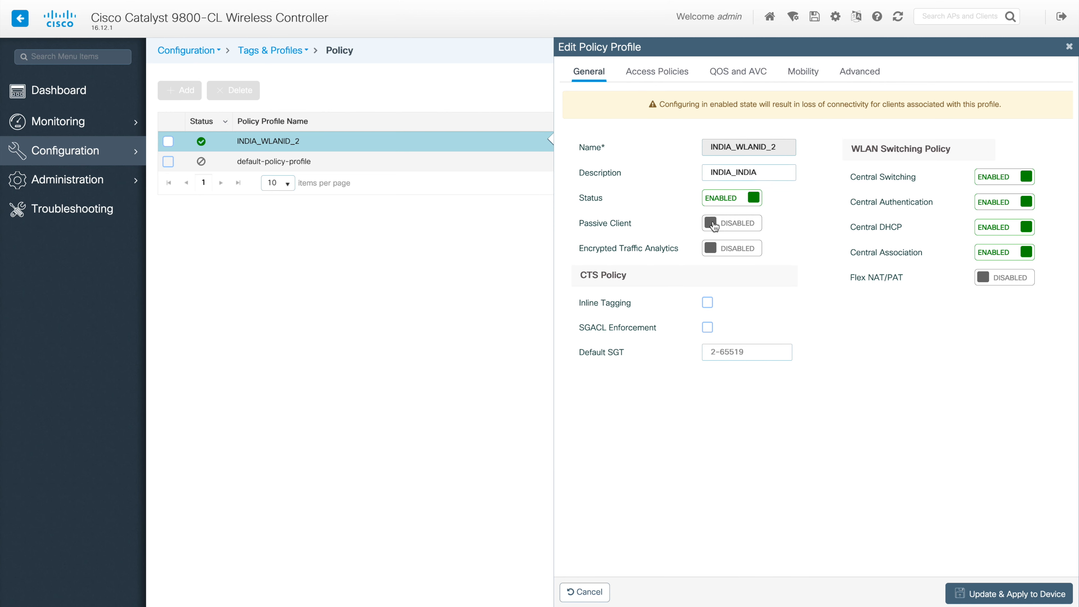
{"action": "left_click", "coordinate": [672, 76]}
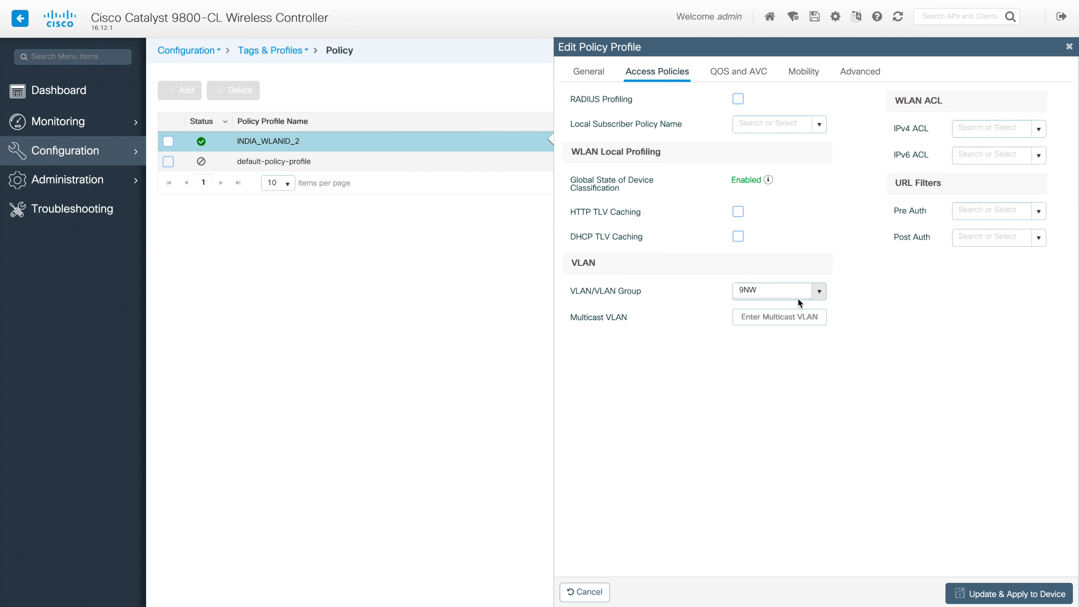
{"action": "double_click", "coordinate": [631, 292]}
{"action": "triple_click", "coordinate": [631, 292]}
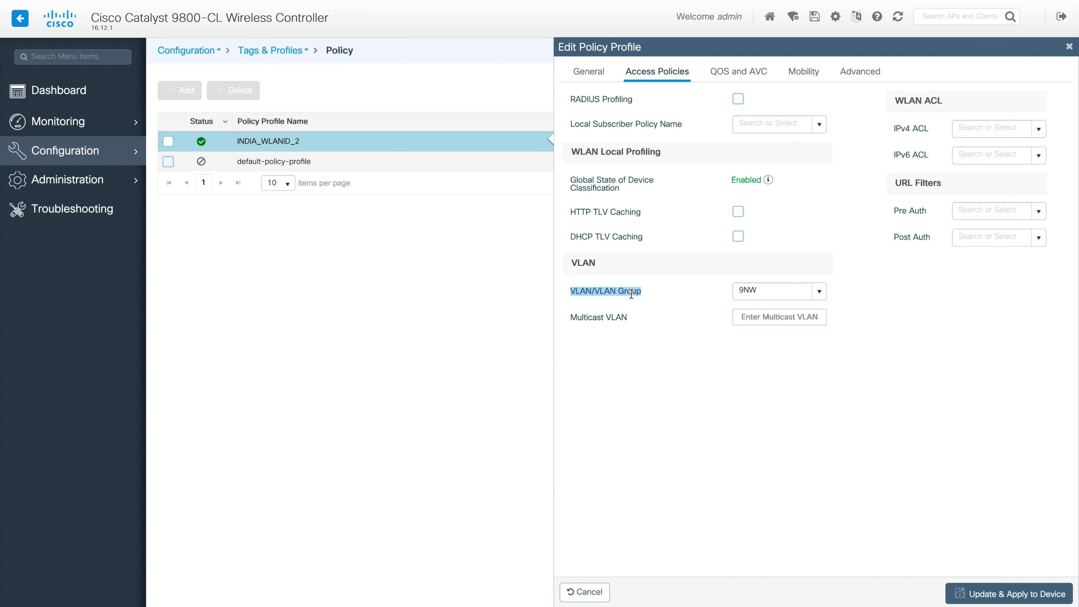
Step: Review INDIA_WLANID_2's QOS and AVC settings and its Mobility anchors, and close the profile without changes
{"action": "left_click", "coordinate": [738, 77]}
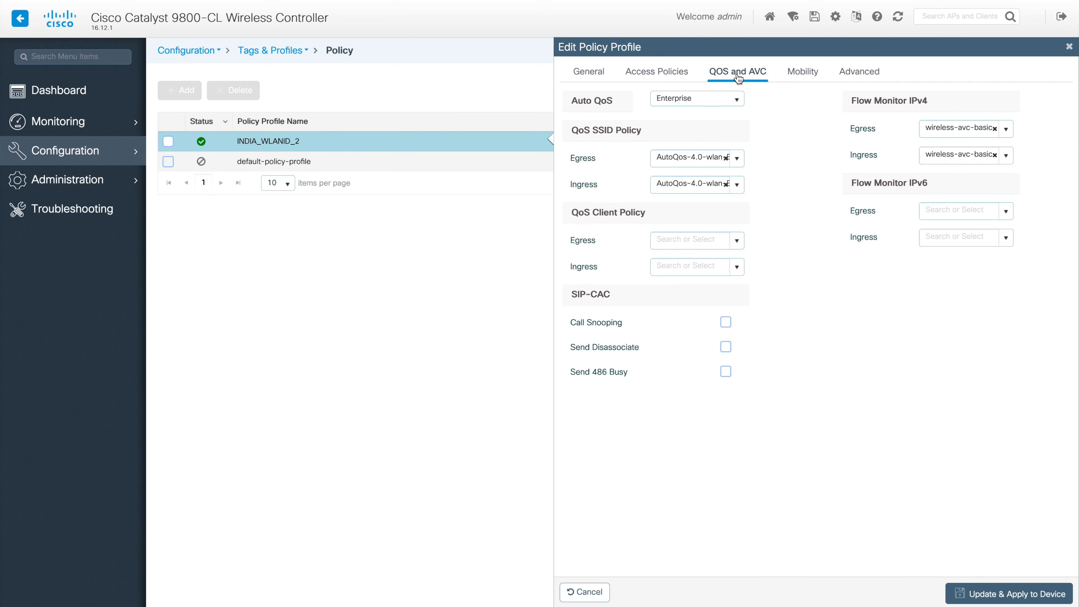
{"action": "left_click", "coordinate": [738, 101]}
{"action": "left_click", "coordinate": [784, 115]}
{"action": "left_click", "coordinate": [803, 73]}
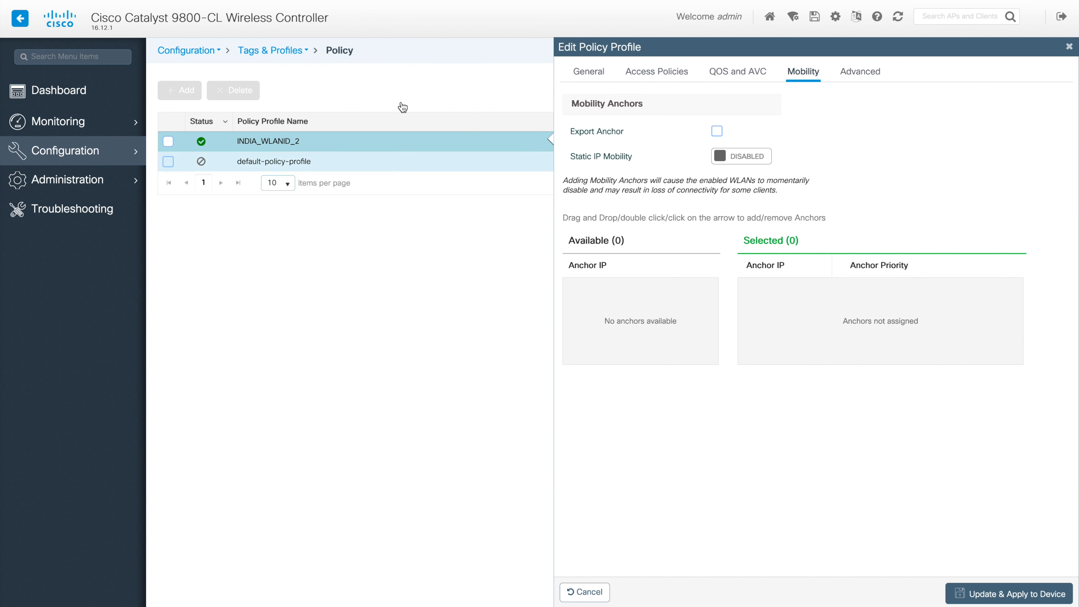
{"action": "left_click", "coordinate": [584, 593]}
Step: Open the RF profiles configuration and review the General and 802.11 settings of Low_Client_Density_rf_5gh
{"action": "left_click", "coordinate": [306, 50]}
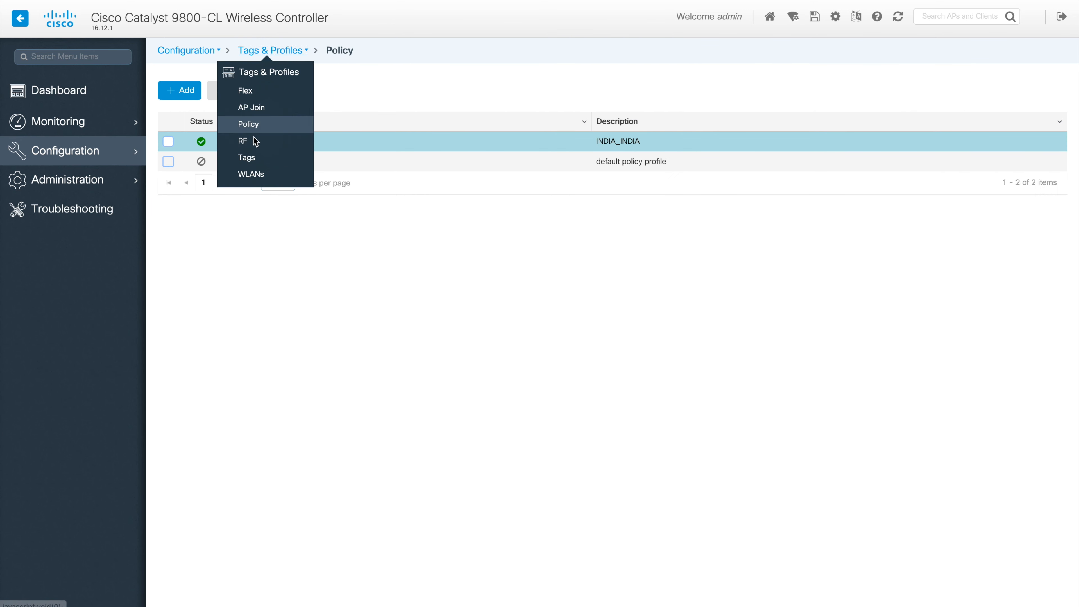
{"action": "left_click", "coordinate": [255, 142]}
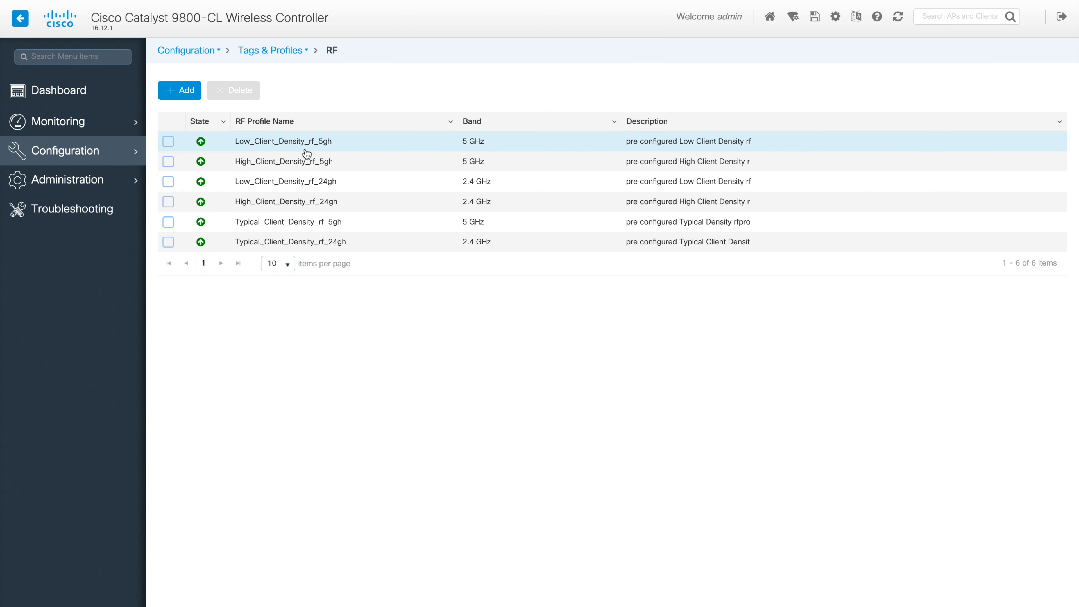
{"action": "left_click", "coordinate": [294, 144]}
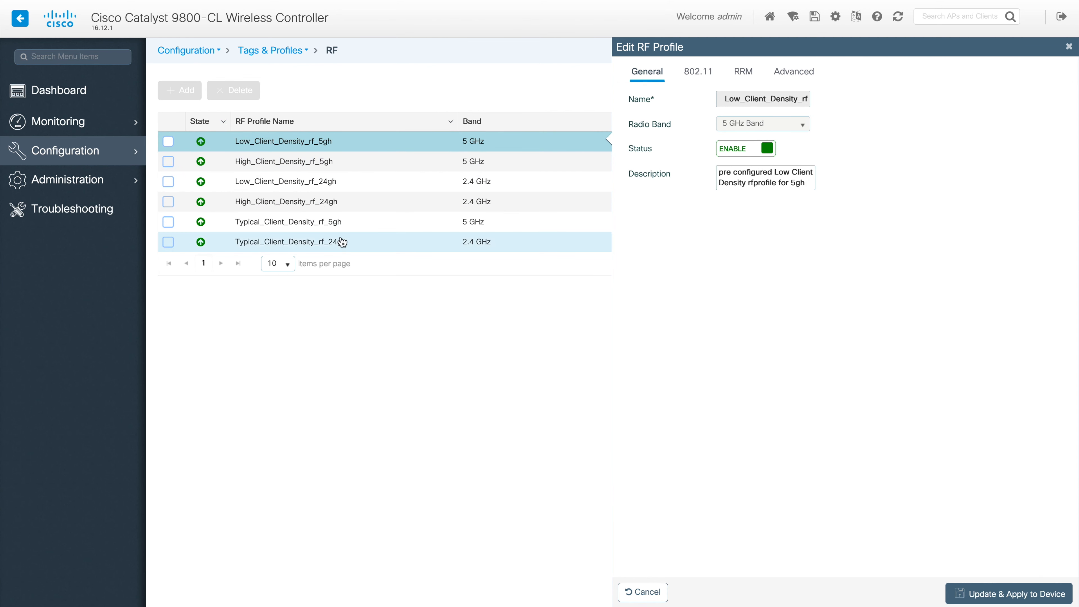
{"action": "left_click", "coordinate": [704, 78]}
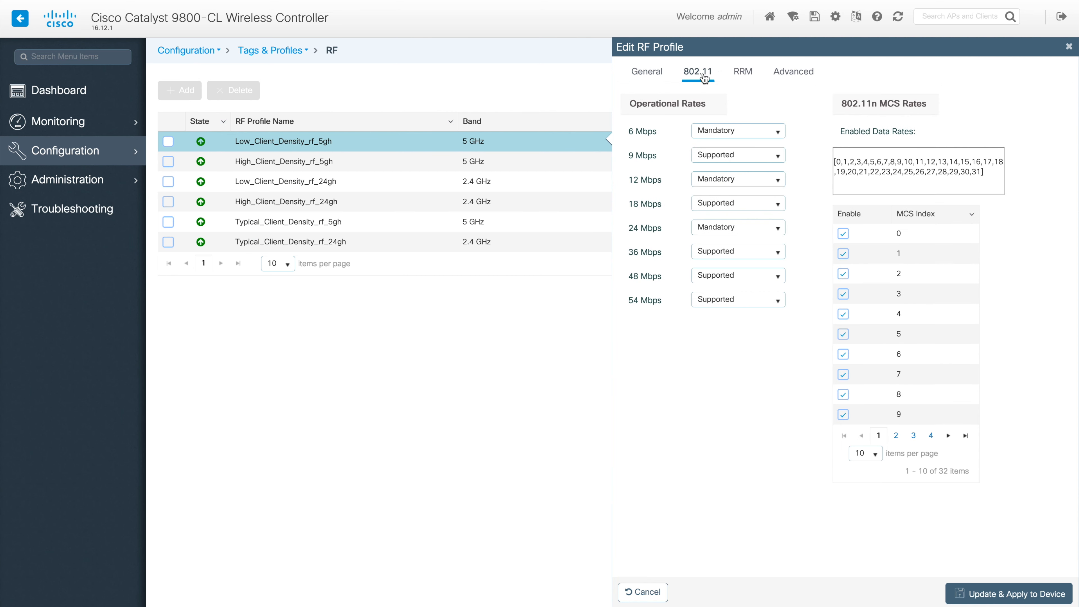
Step: Review the RF profile's RRM settings, covering General, Coverage, TPC and DCA
{"action": "left_click", "coordinate": [747, 75]}
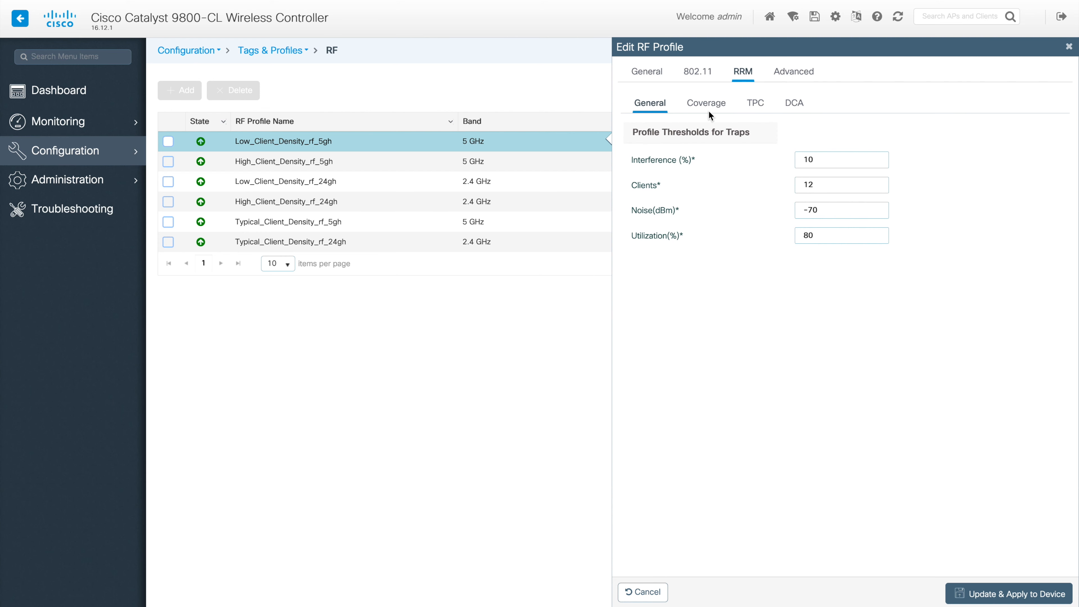
{"action": "left_click", "coordinate": [709, 110]}
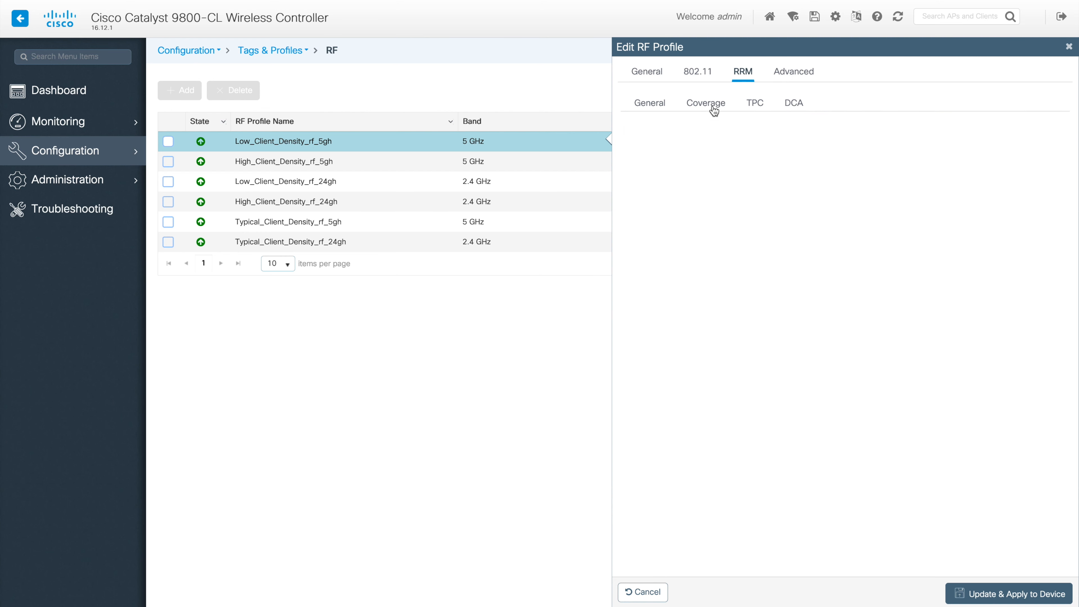
{"action": "left_click", "coordinate": [757, 107]}
{"action": "left_click", "coordinate": [794, 104]}
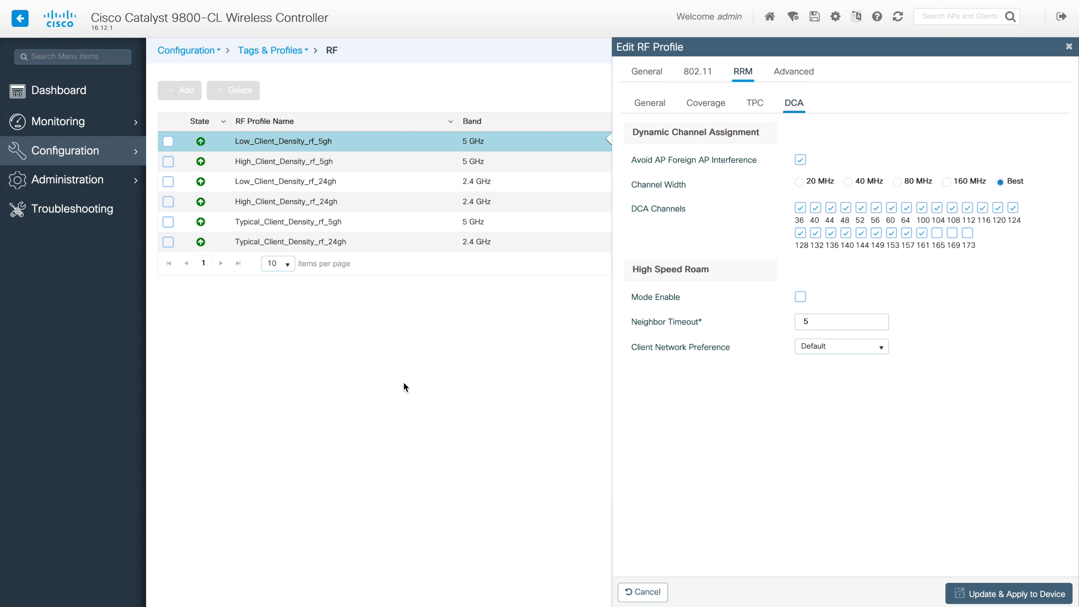
Step: Open the WLANs configuration and review the INDIA WLAN's General, Security and Advanced settings
{"action": "left_click", "coordinate": [305, 51]}
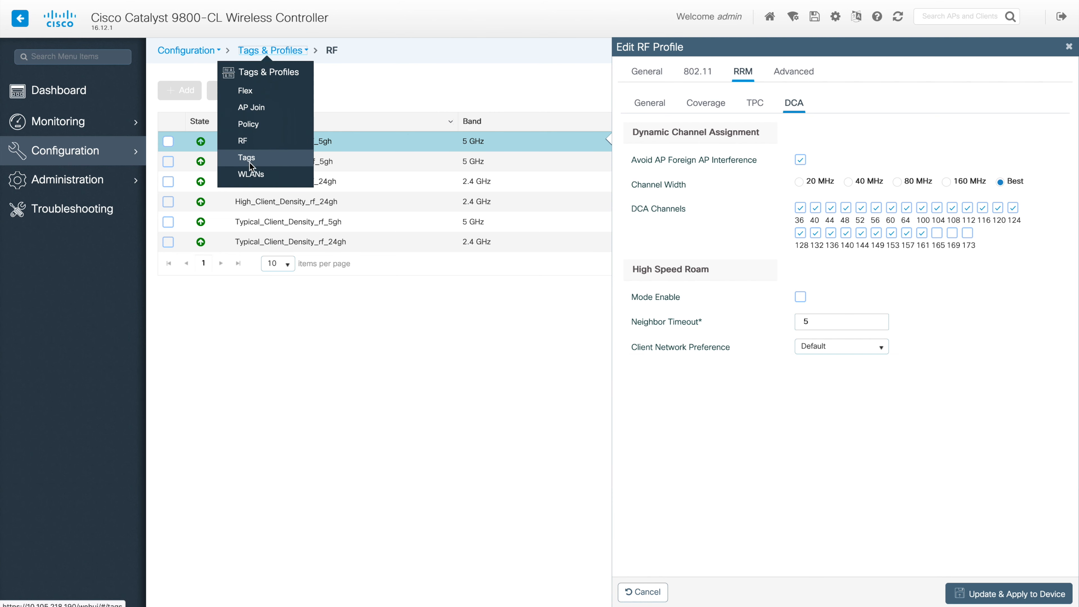
{"action": "left_click", "coordinate": [260, 183]}
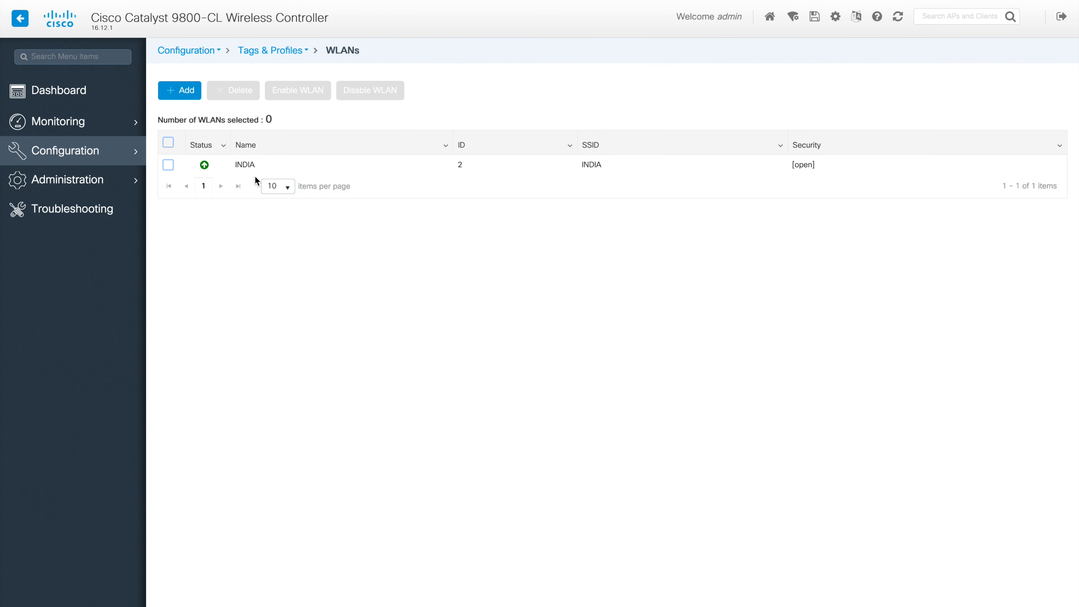
{"action": "left_click", "coordinate": [250, 170]}
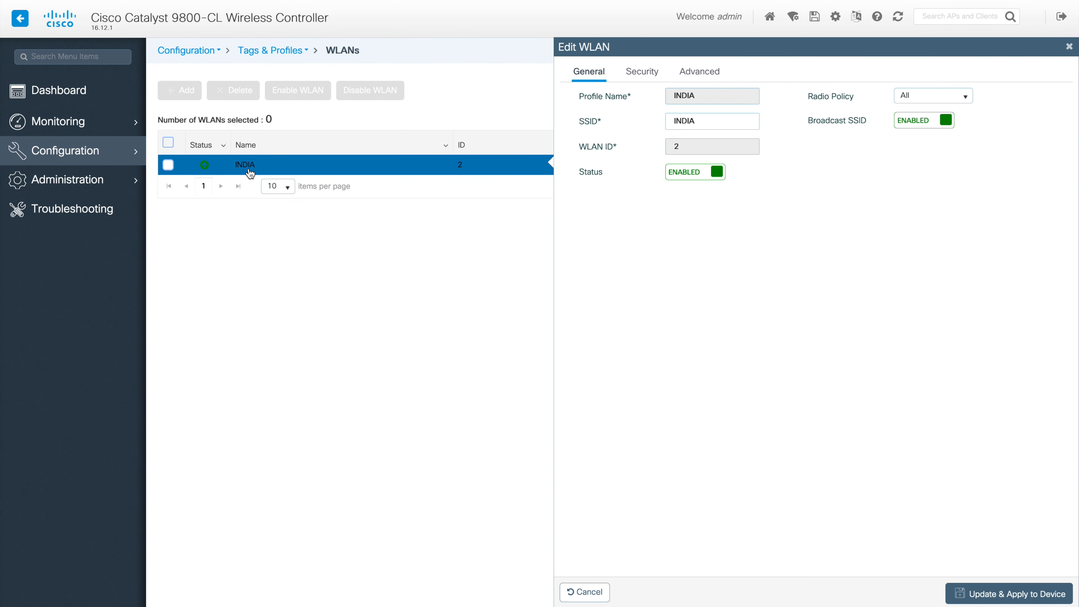
{"action": "left_click", "coordinate": [651, 78]}
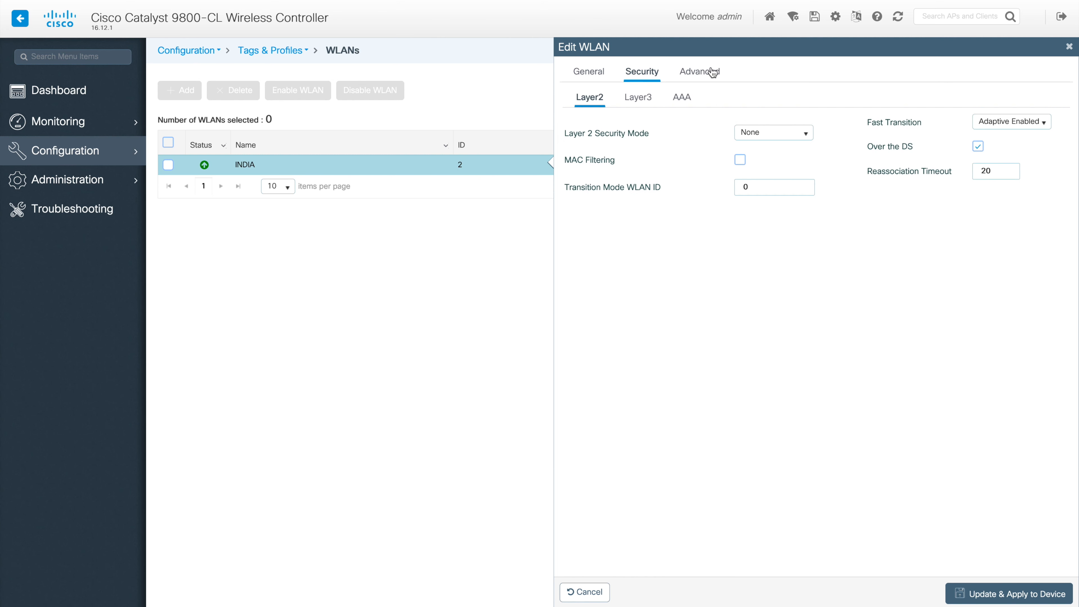
{"action": "left_click", "coordinate": [696, 81]}
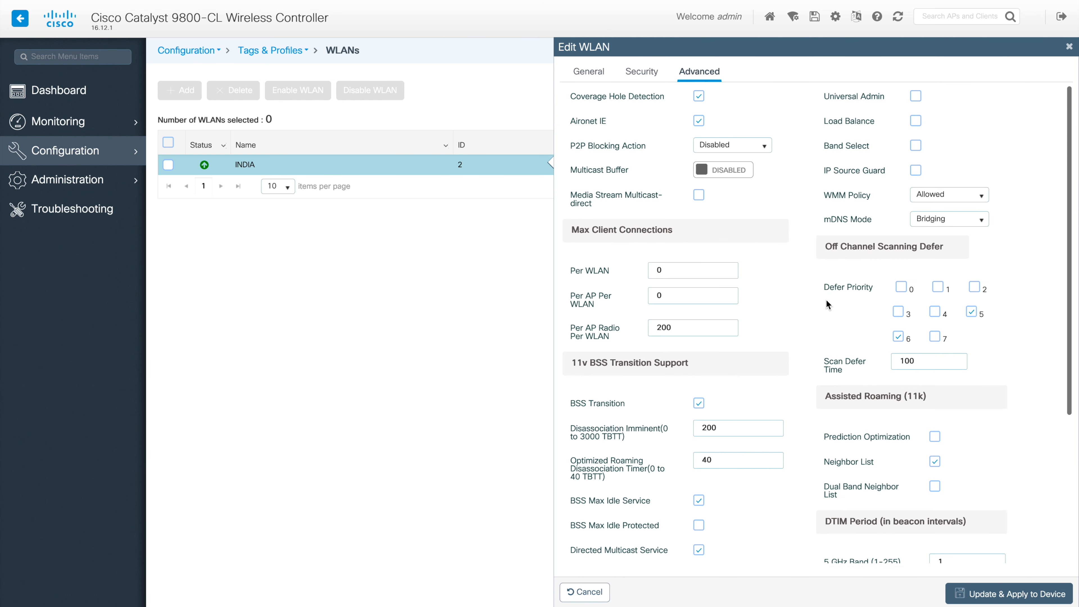
{"action": "left_click", "coordinate": [585, 76]}
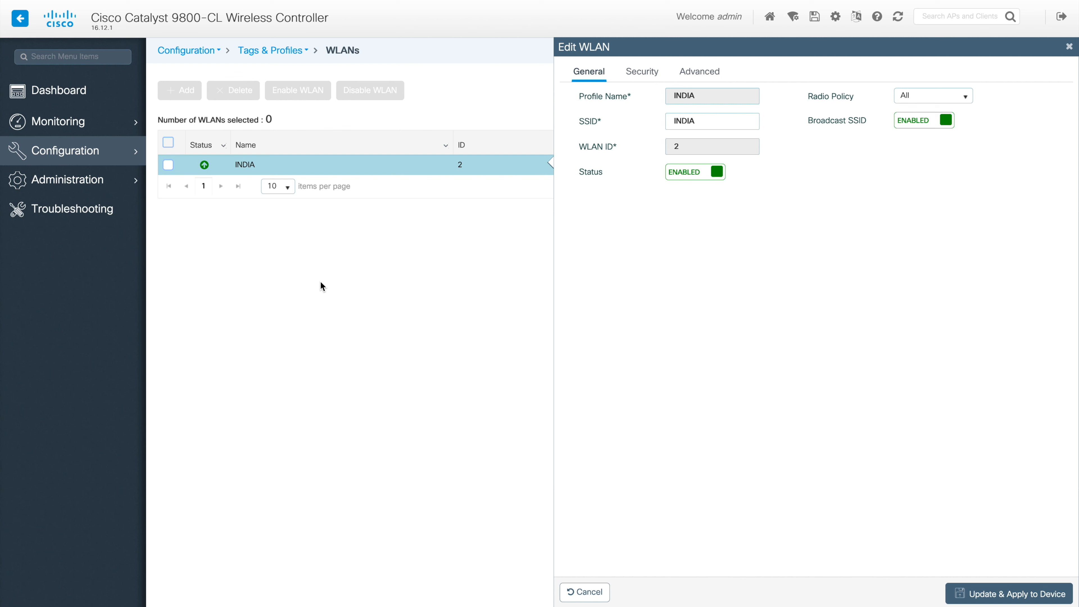
Step: Open the Tags configuration, refer to the AireOS controller's WLANs for comparison, and return to the Catalyst 9800's overview of configuration pages
{"action": "left_click", "coordinate": [307, 51]}
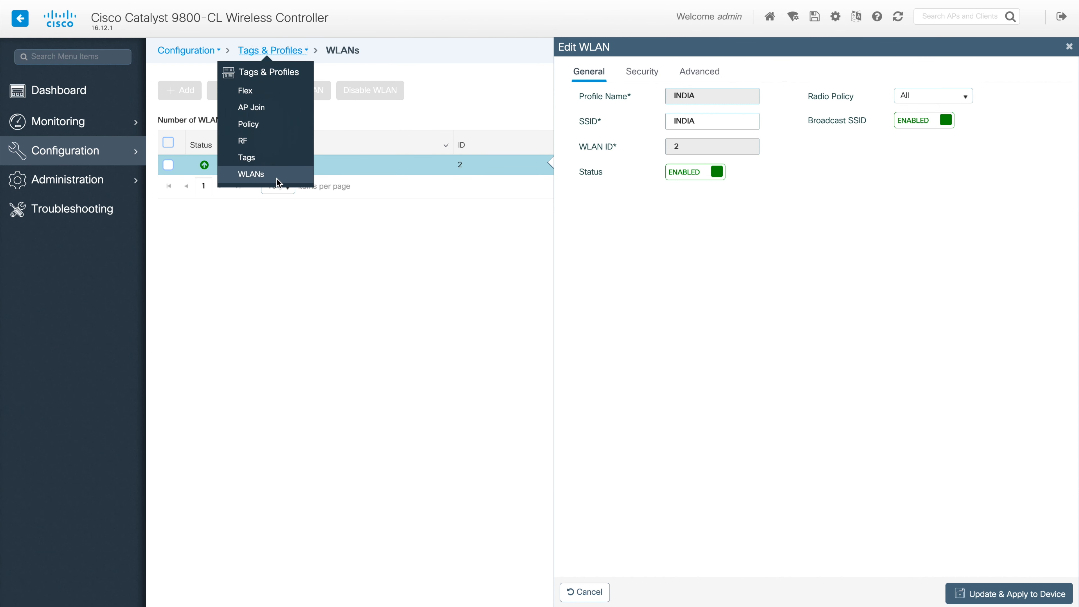
{"action": "left_click", "coordinate": [293, 157]}
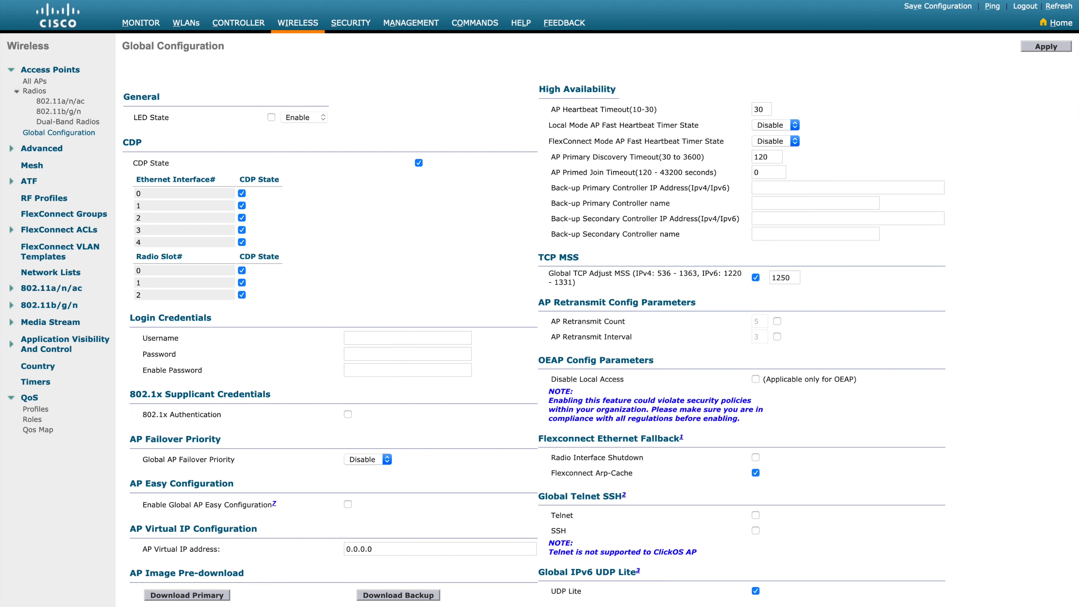
{"action": "left_click", "coordinate": [186, 23]}
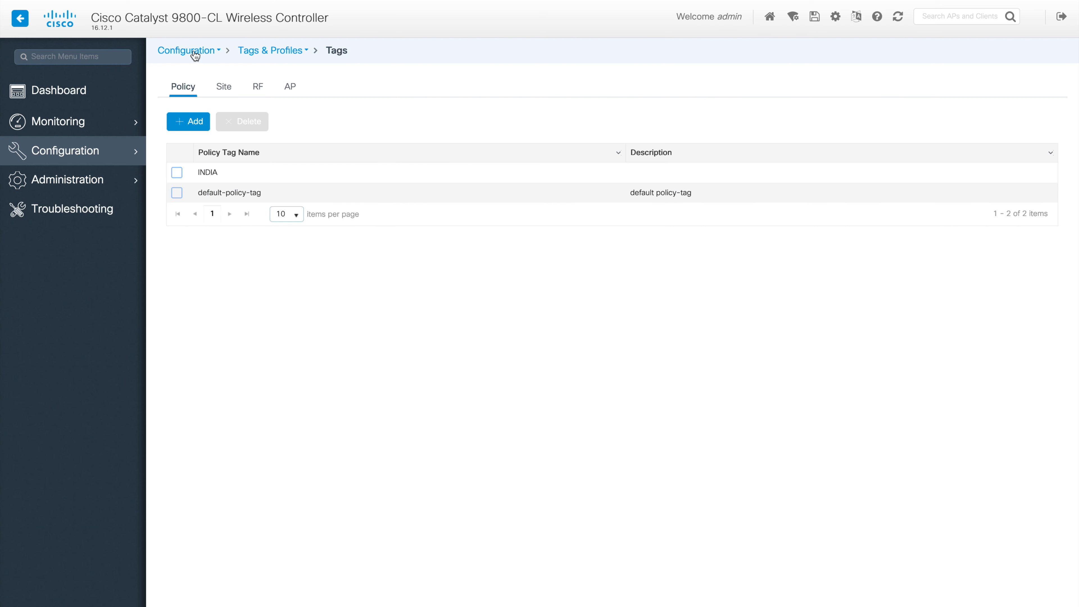
{"action": "left_click", "coordinate": [219, 53]}
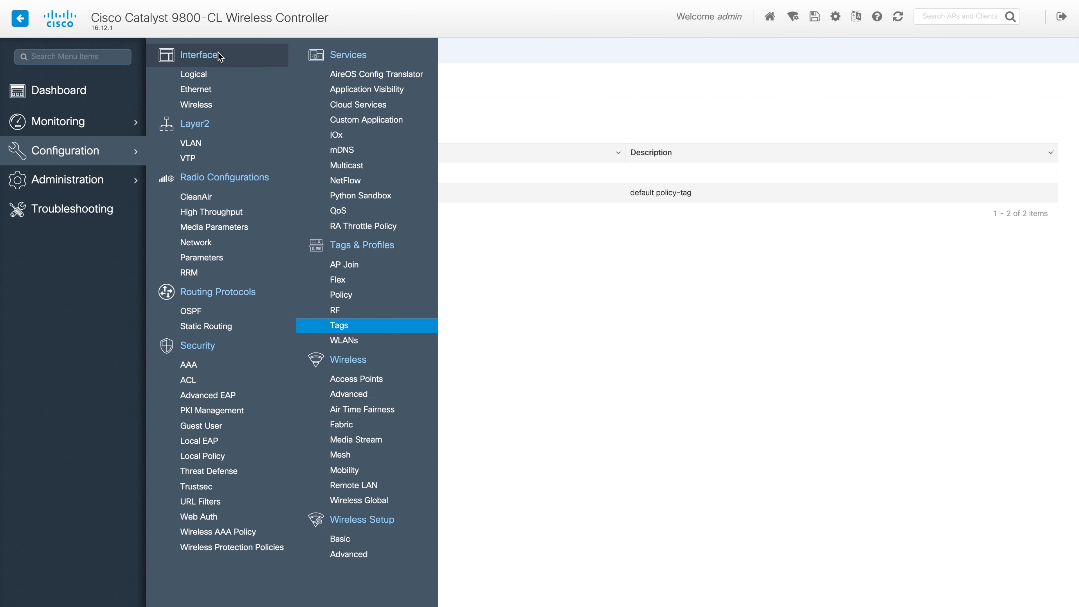